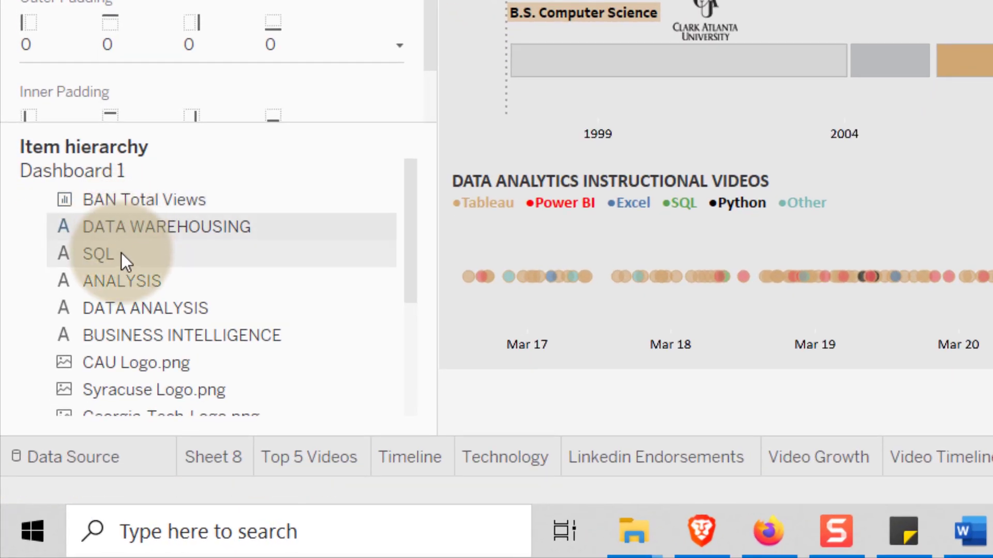
Inspect the floating SQL label under LinkedIn Endorsements and the floating skill name labels in the Skill Level section
left_click(121, 253)
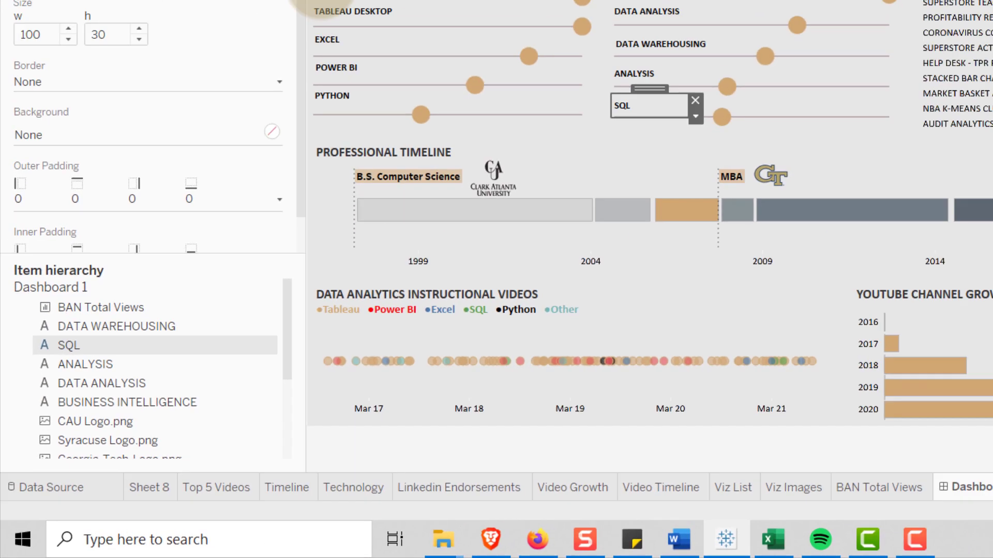
left_click_drag(321, 2, 327, 7)
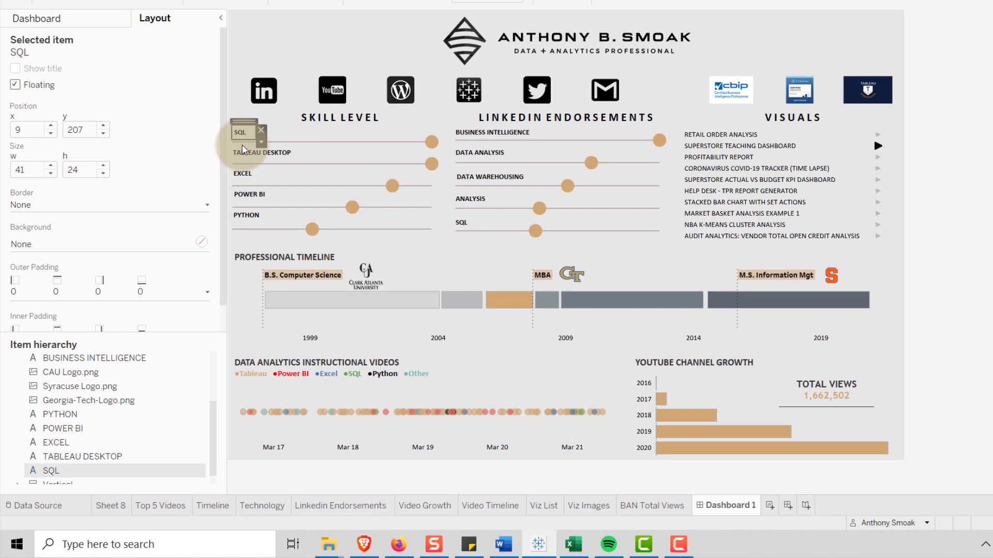
left_click(245, 157)
left_click(252, 179)
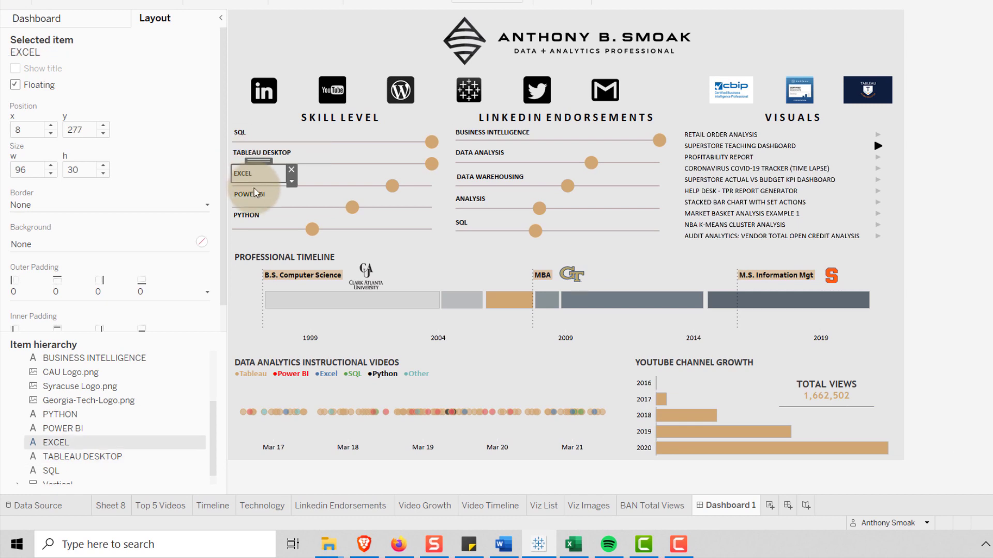
left_click(250, 194)
left_click(248, 215)
scroll(172, 367, "down", 1)
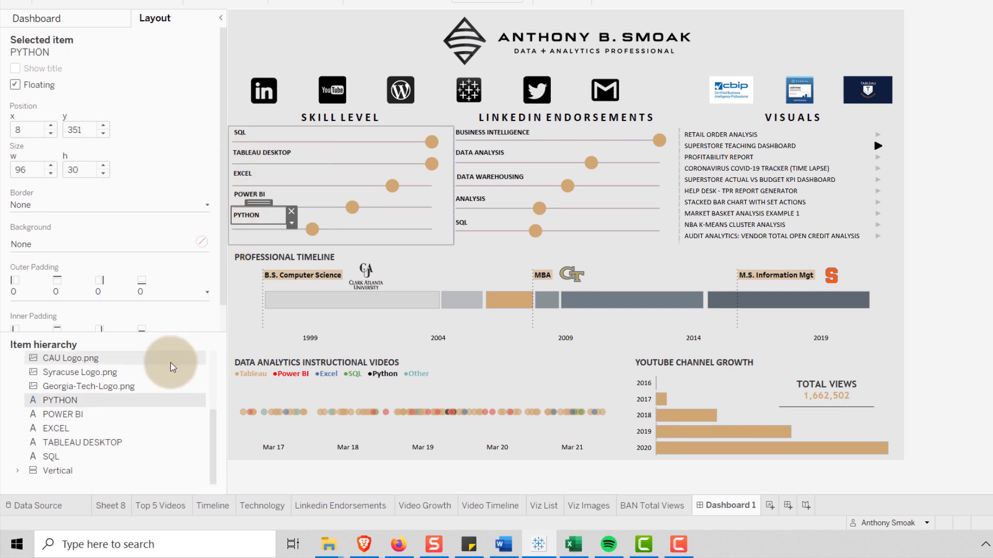
Expand the Vertical container in the item hierarchy and examine its H1 header, social media row and skills row, collapsing the nested rows
left_click(56, 470)
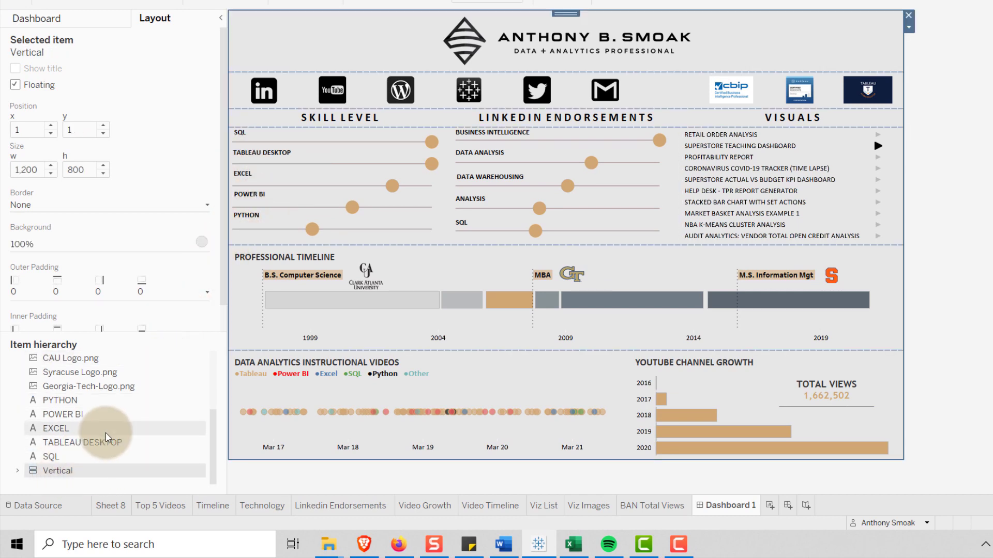
left_click(17, 471)
scroll(83, 424, "down", 3)
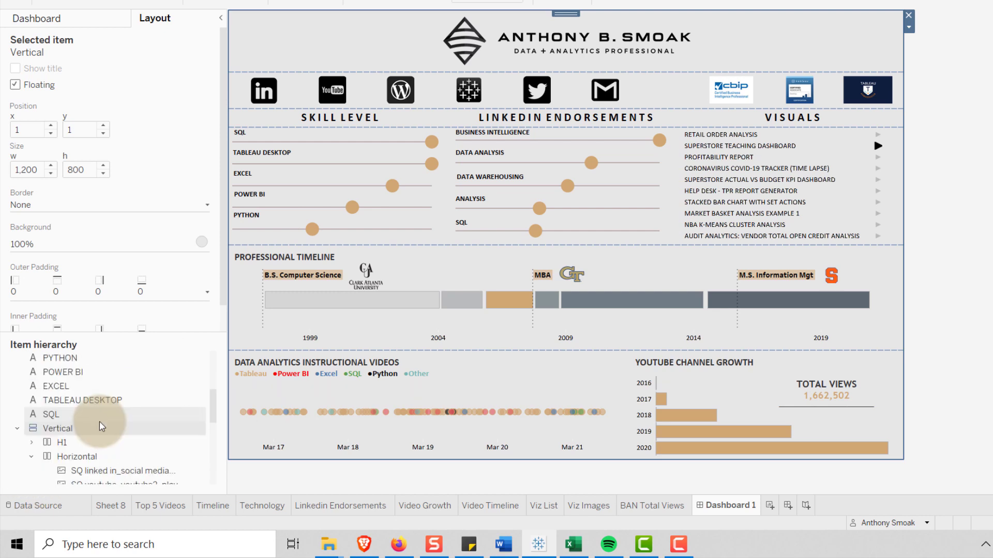
left_click(71, 444)
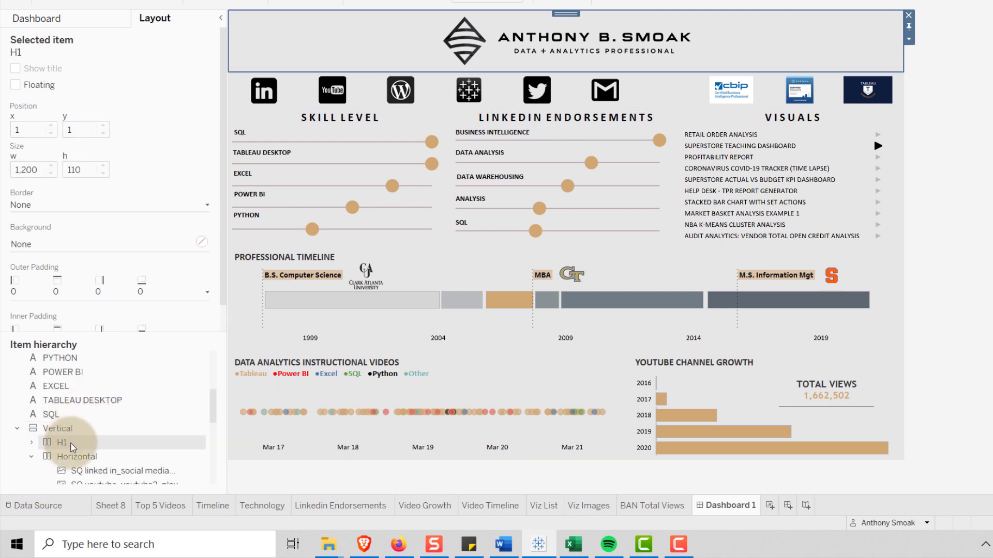
left_click(48, 458)
left_click(31, 457)
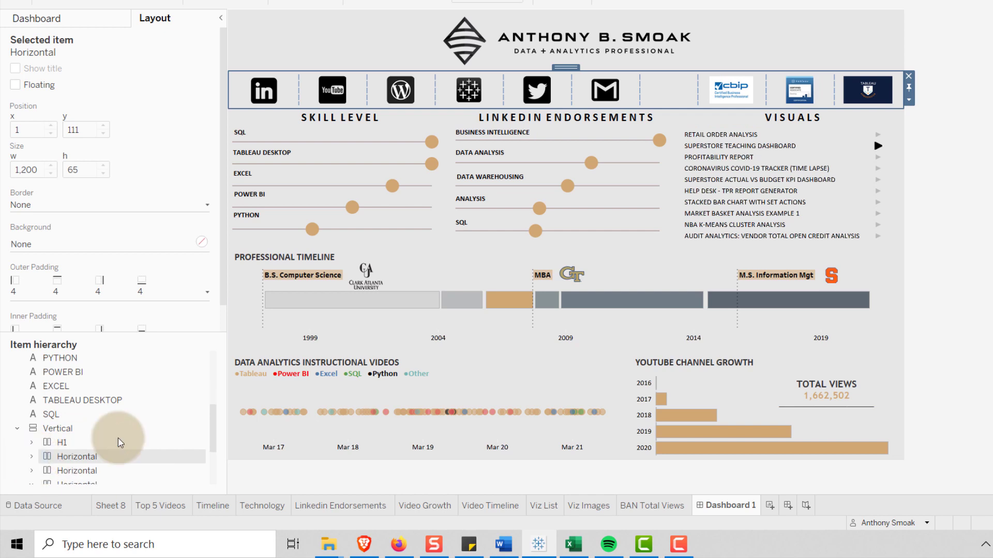
scroll(122, 443, "down", 3)
left_click(83, 443)
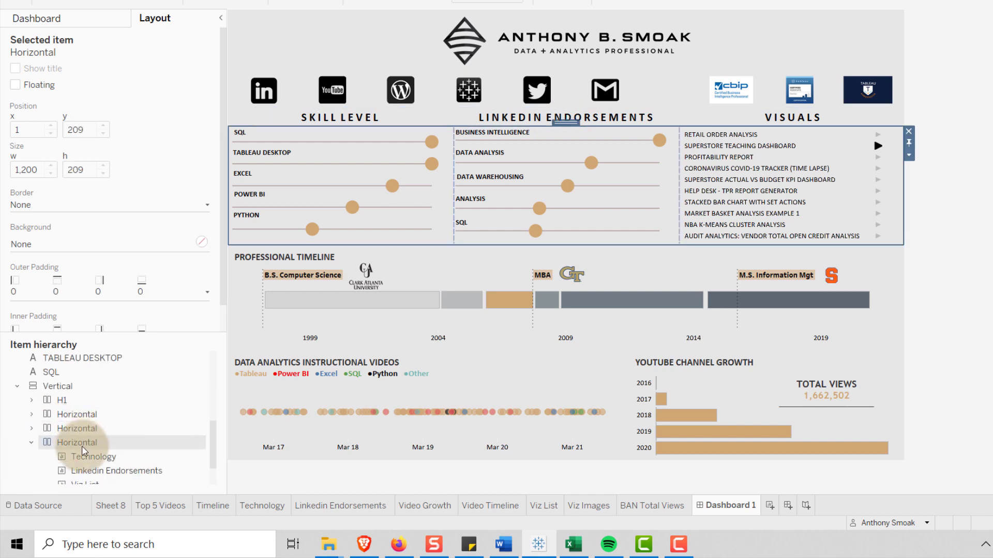
left_click(33, 445)
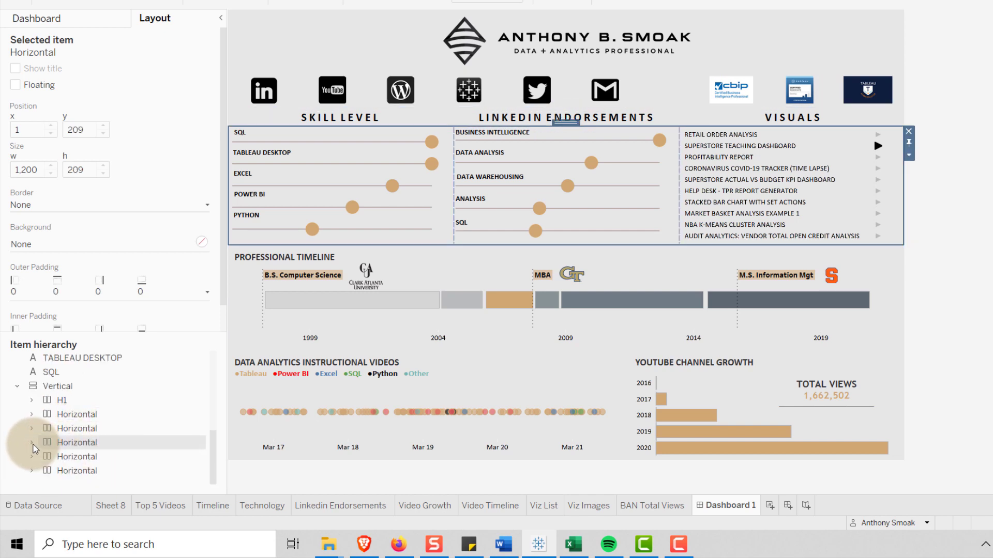
Examine the last two Horizontal containers, including the Video Timeline and Video Growth sheets nested in the final one
left_click(85, 456)
left_click(91, 471)
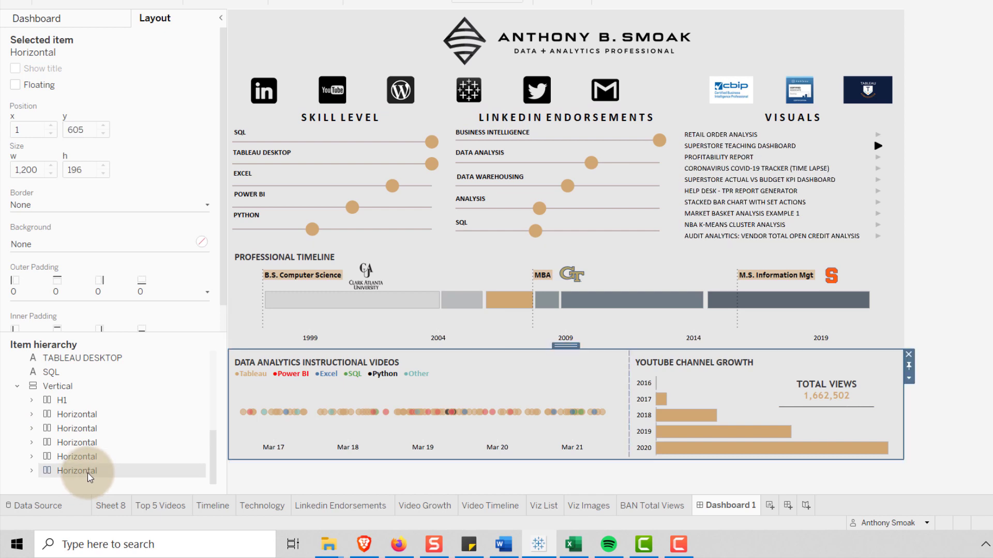
left_click(32, 471)
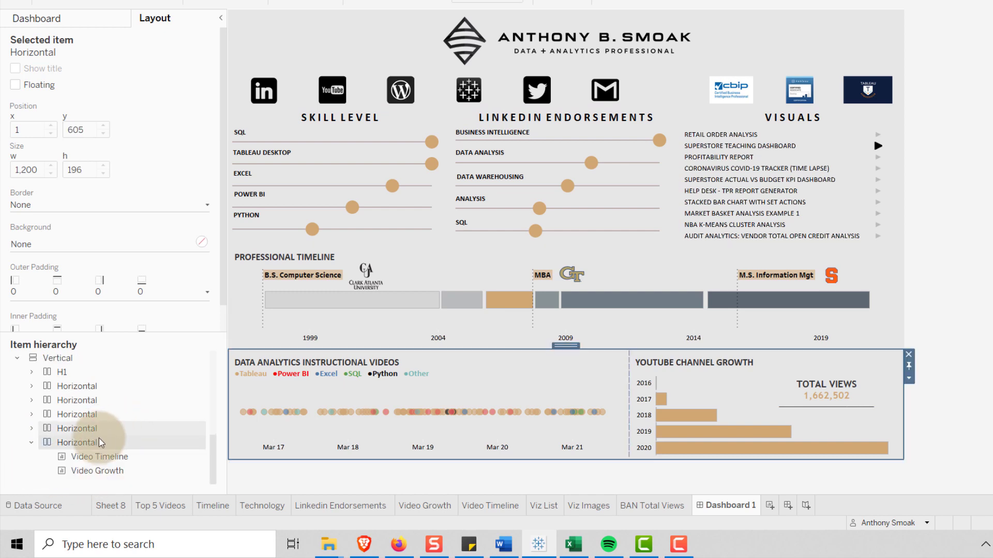
left_click(100, 458)
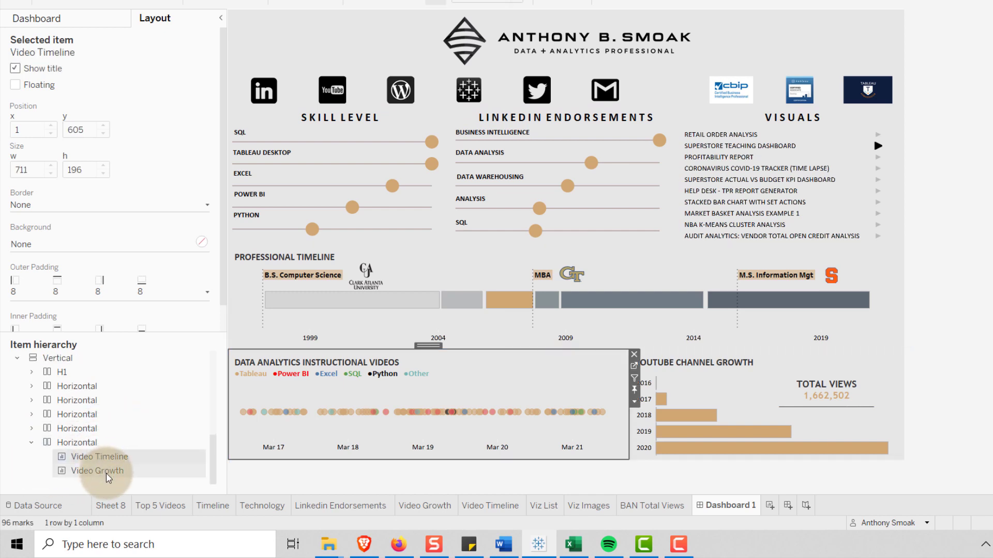
left_click(109, 471)
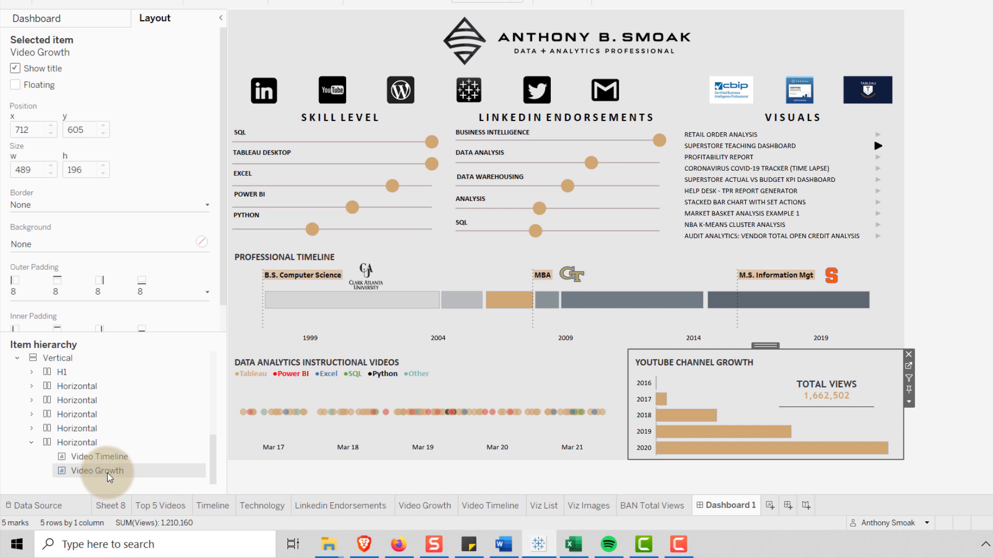
left_click(32, 443)
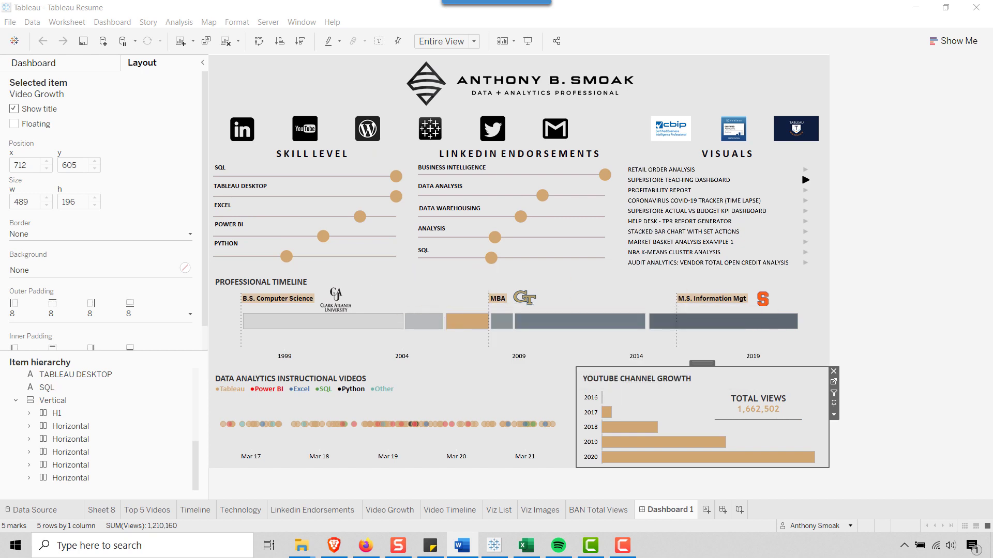
Switch to the Tableau Resume workbook in Excel and review the Order and Experience Type columns of the Work sheet
key("alt+Tab")
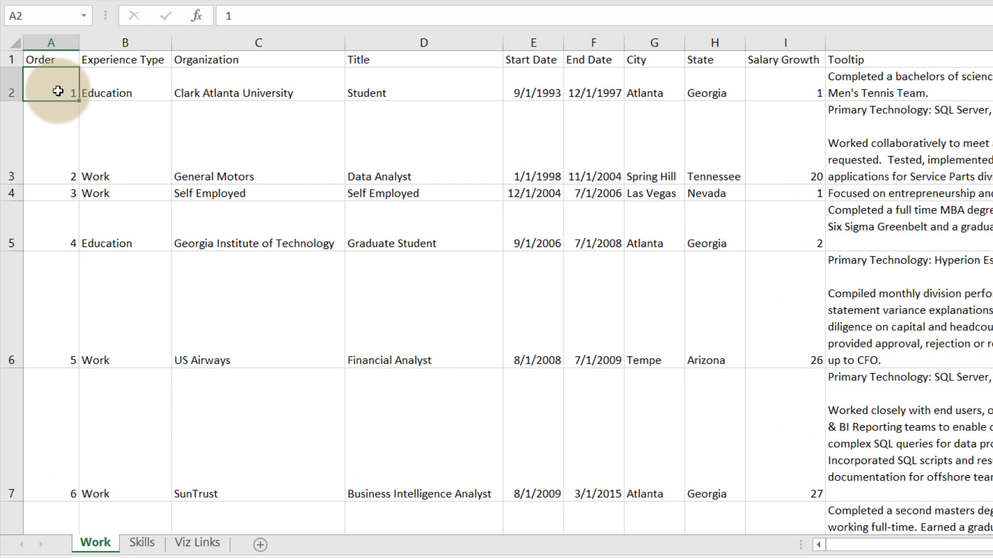
scroll(49, 213, "down", 2)
scroll(49, 215, "up", 2)
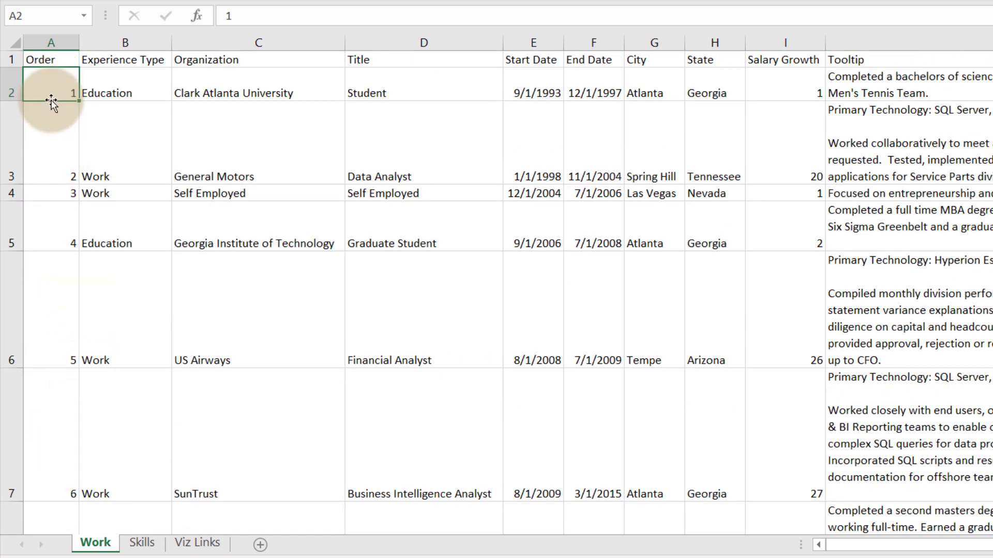
left_click(127, 60)
left_click_drag(123, 90, 161, 283)
Review the Organization column, comparing the Clark Atlanta University and General Motors entries
left_click(250, 95)
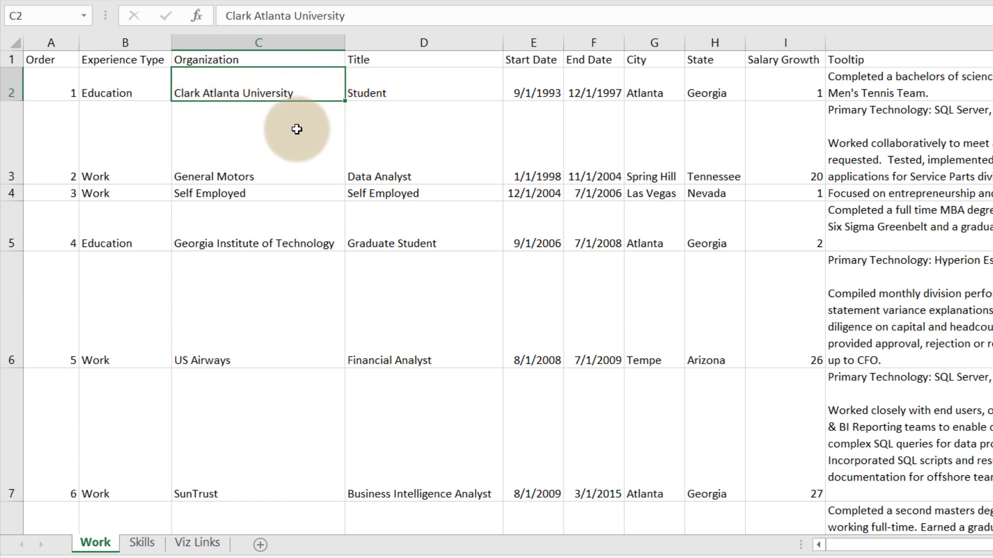
left_click(255, 156)
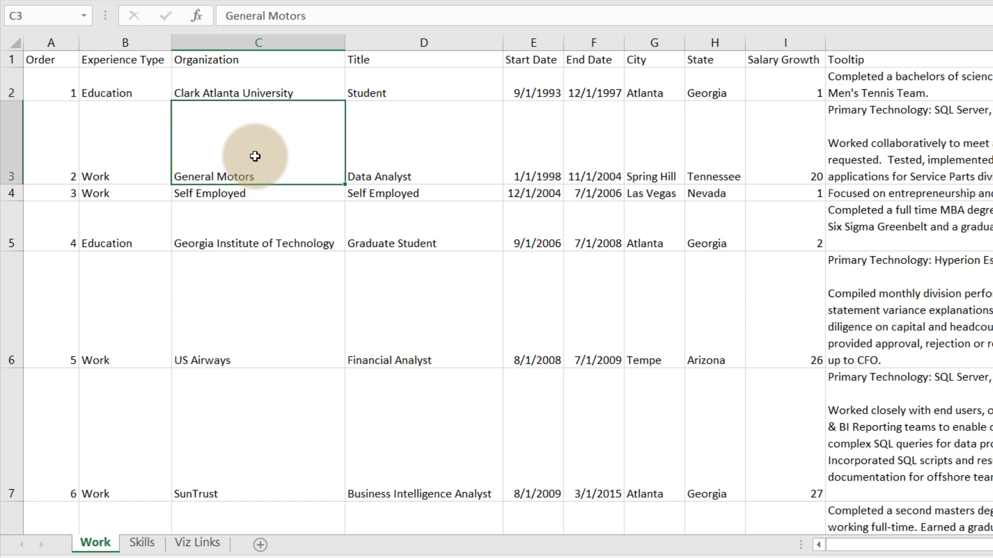
left_click(266, 90)
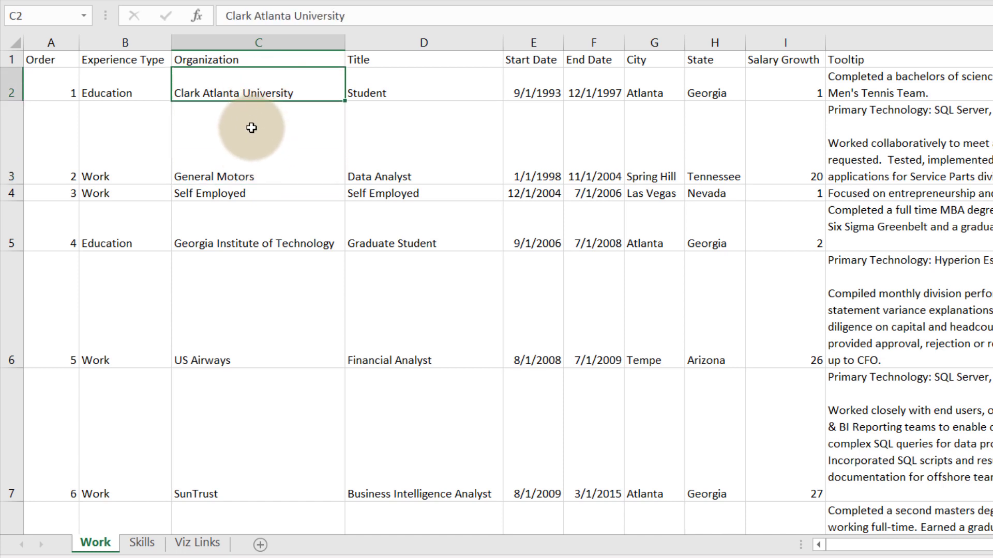
left_click(265, 138)
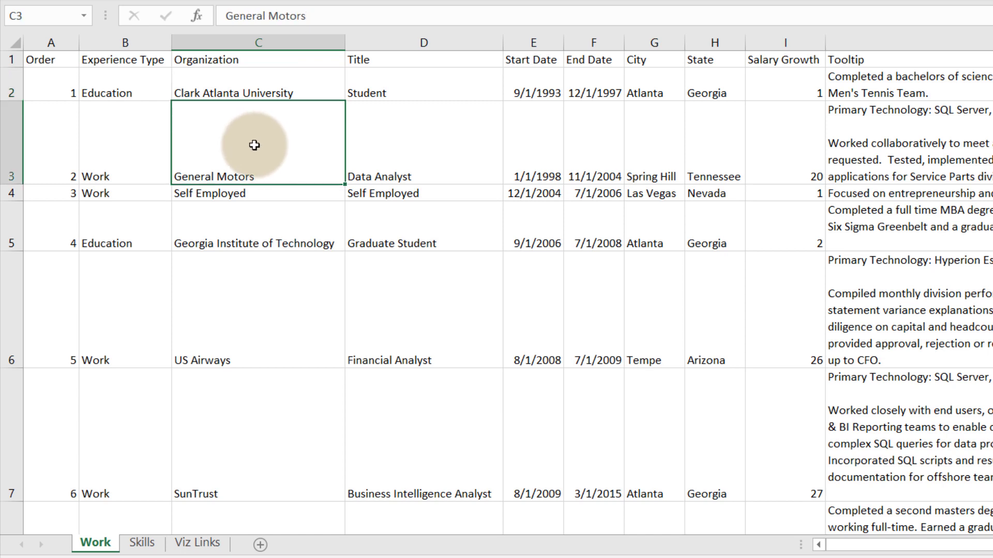
left_click(260, 65)
Review the Title column from its header down through the Graduate Student row
left_click(413, 62)
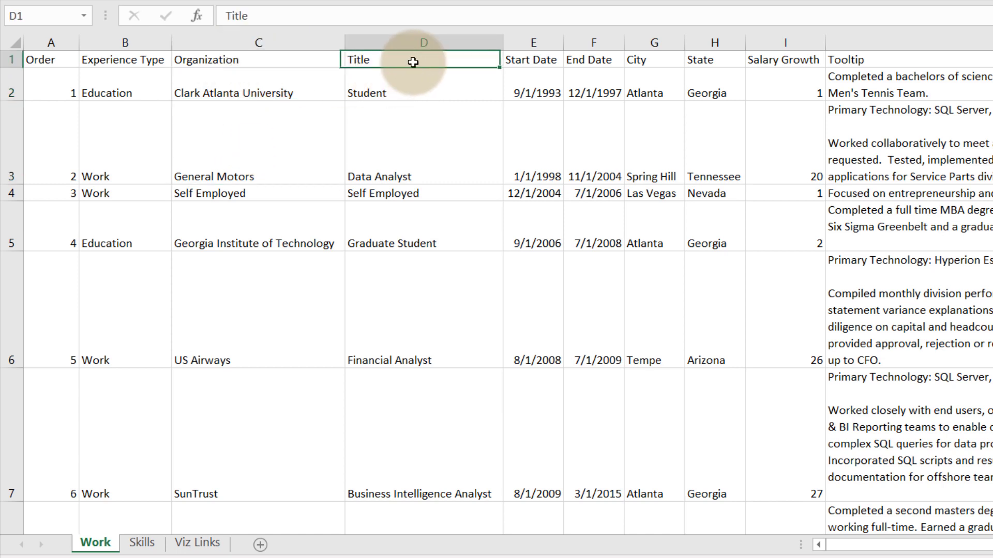
left_click(405, 88)
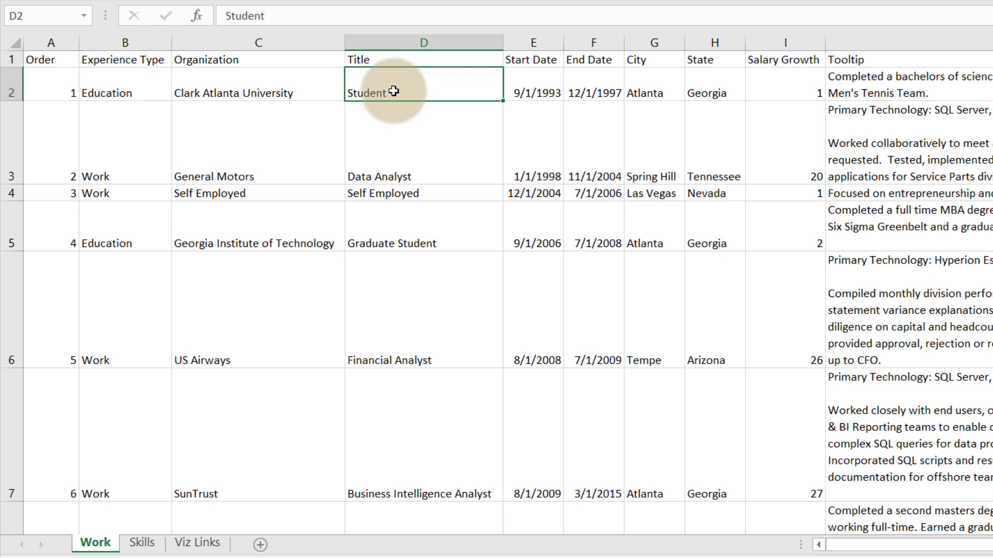
left_click(399, 150)
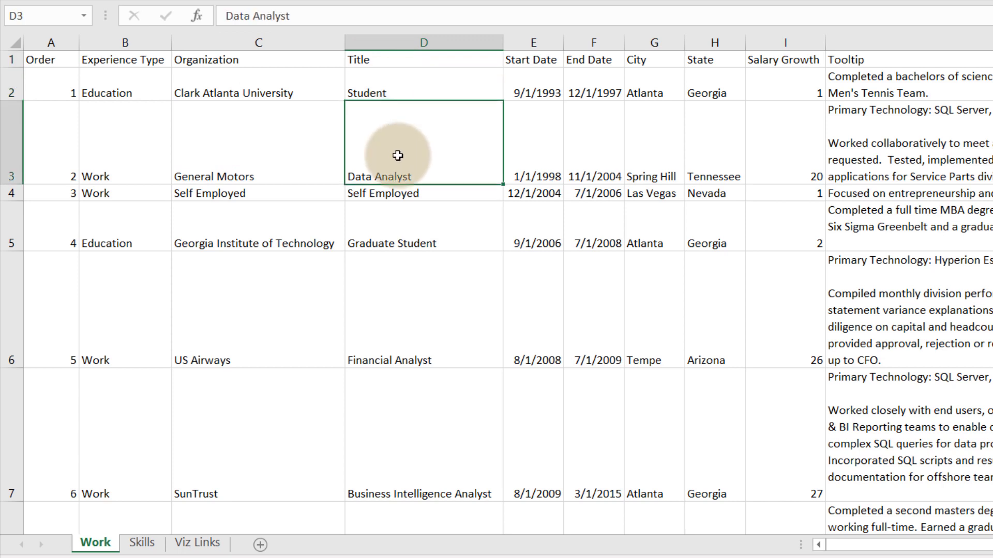
left_click(390, 198)
left_click(420, 238)
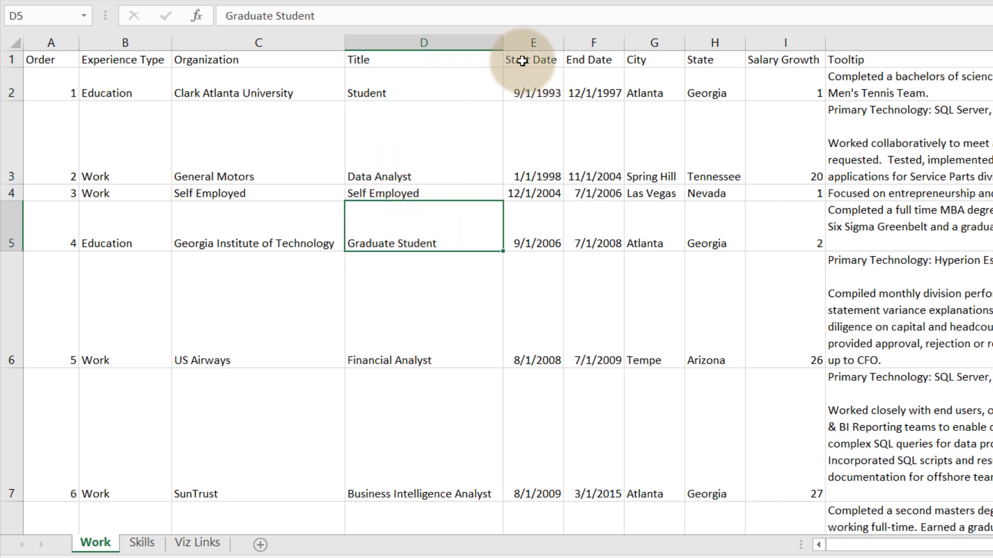
Review the Start Date and End Date columns, followed by the City, State and Salary Growth columns
left_click_drag(522, 61, 576, 455)
left_click(547, 86)
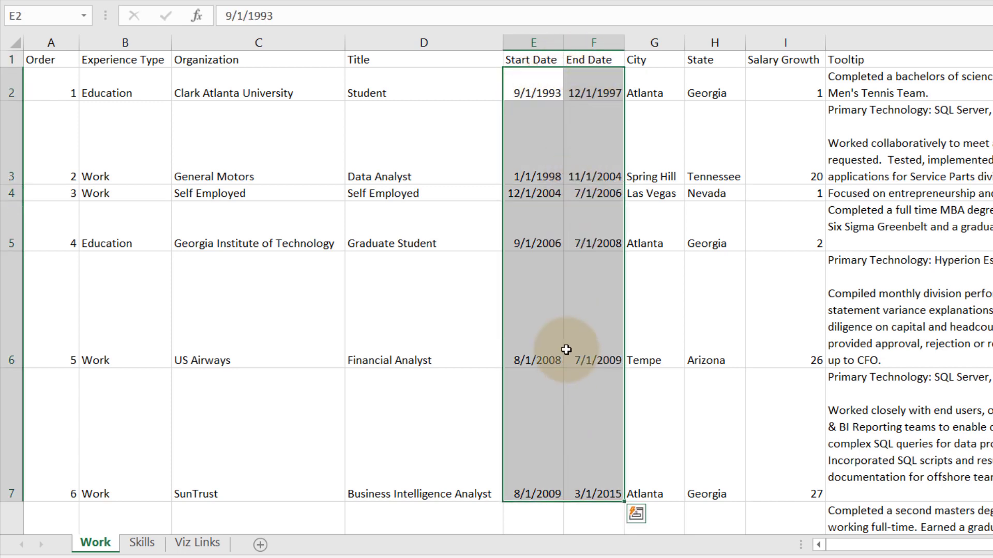
left_click(527, 89)
left_click(658, 85)
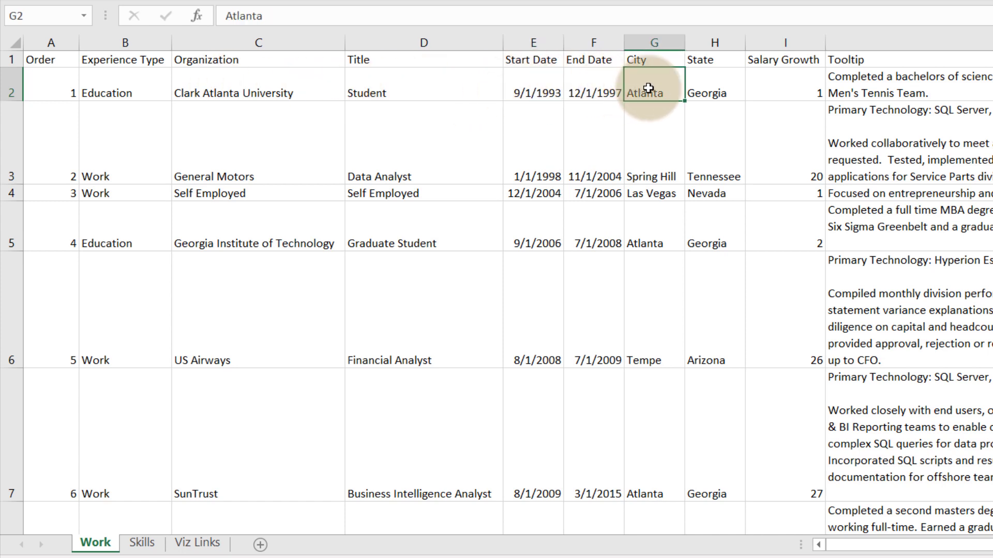
left_click(712, 87)
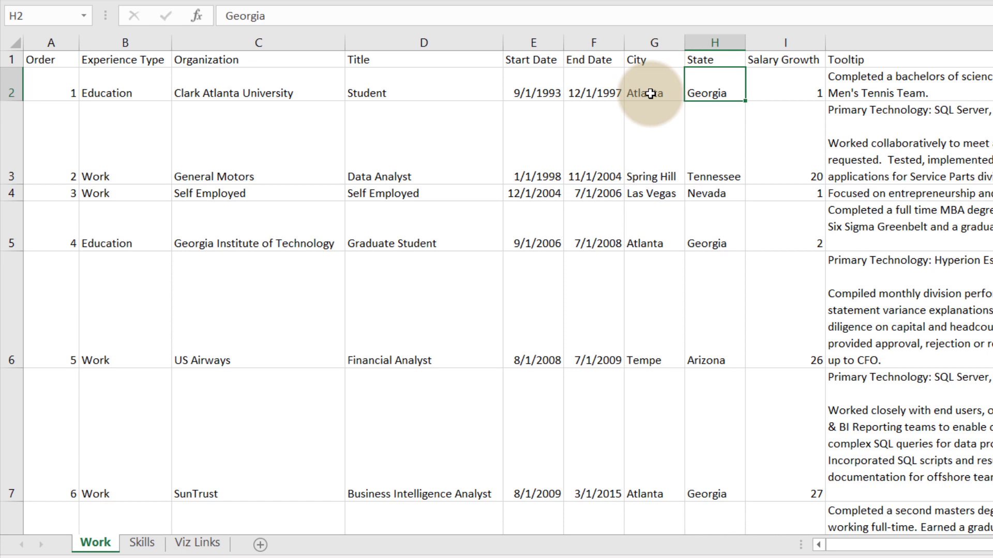
left_click(780, 84)
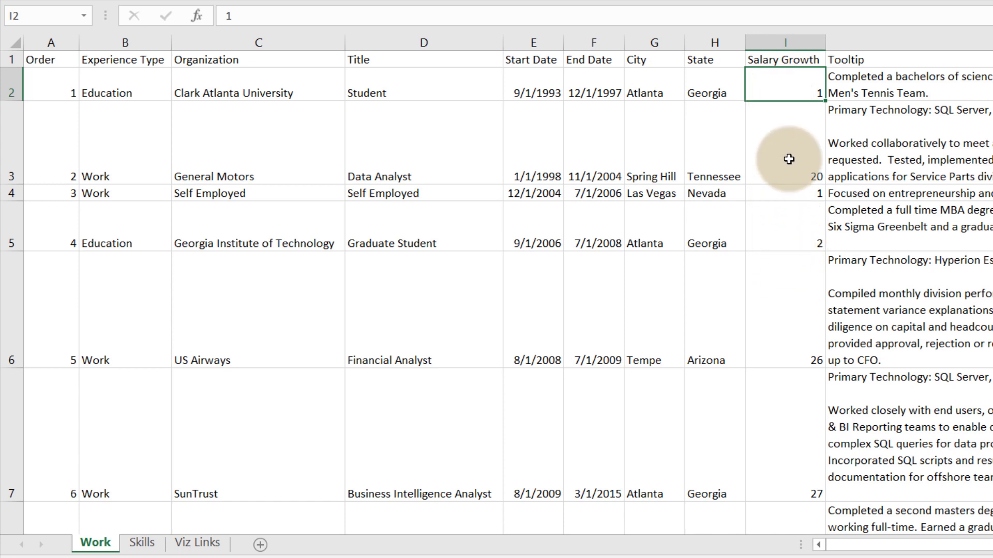
Compare the Work sheet's Tooltip text with the General Motors tooltip on the Tableau dashboard's Professional Timeline
left_click(876, 64)
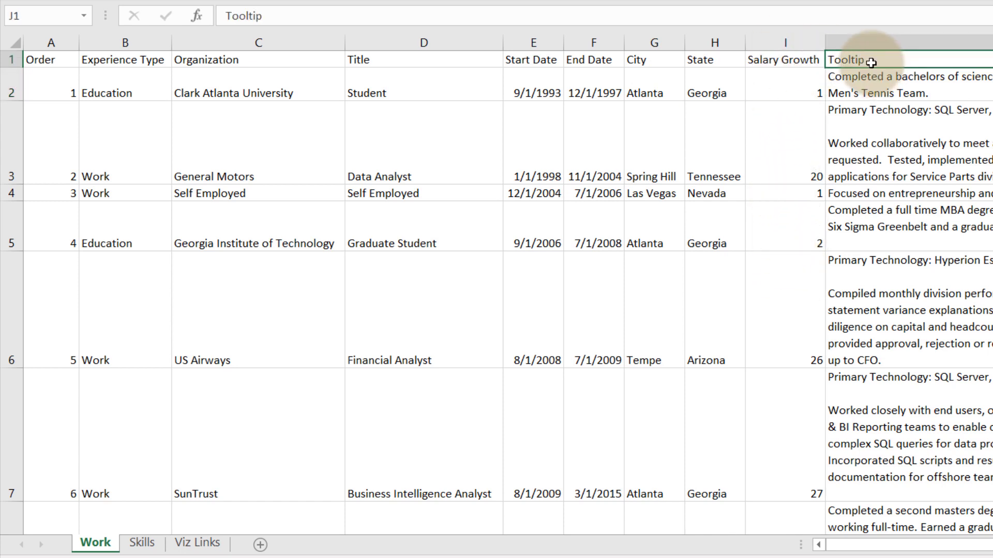
left_click(868, 90)
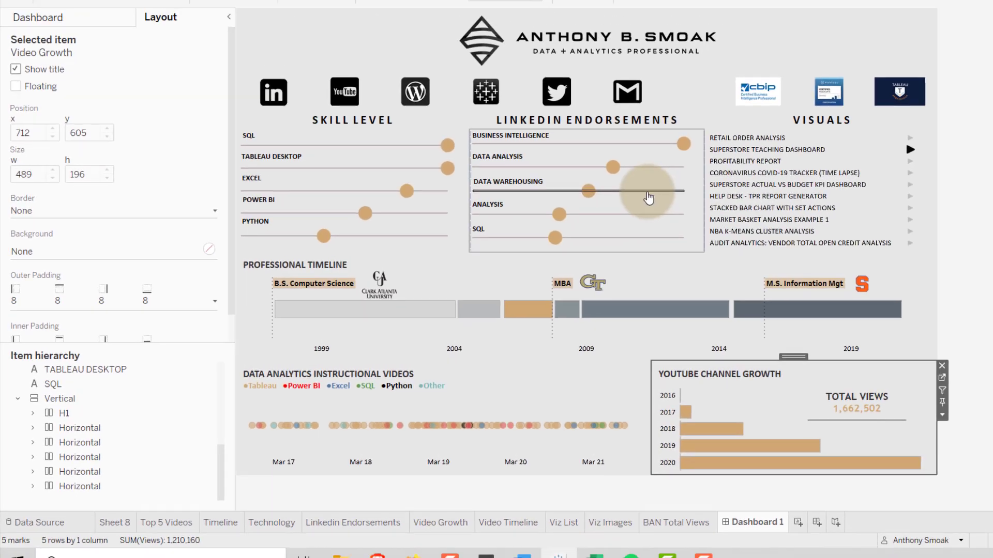
mouse_move(363, 329)
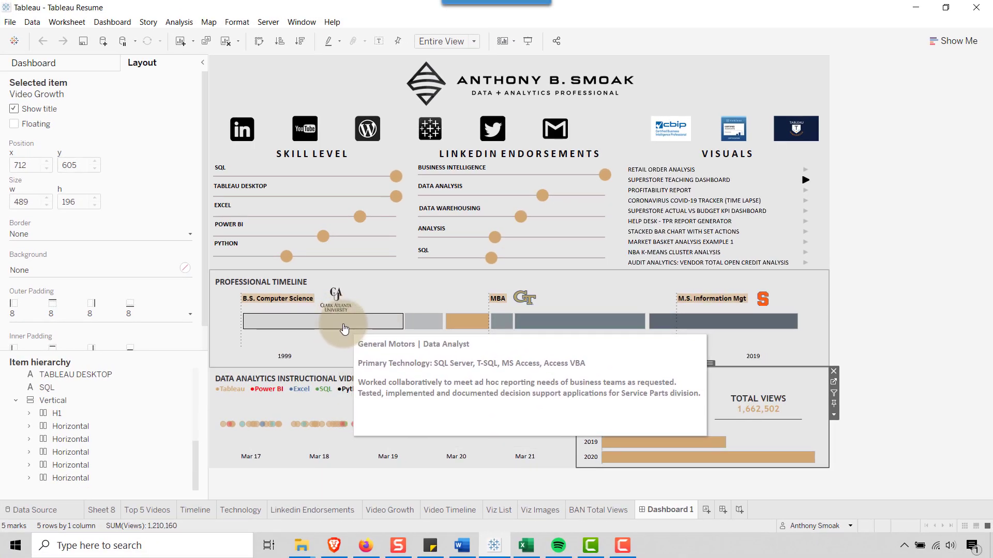
left_click(525, 546)
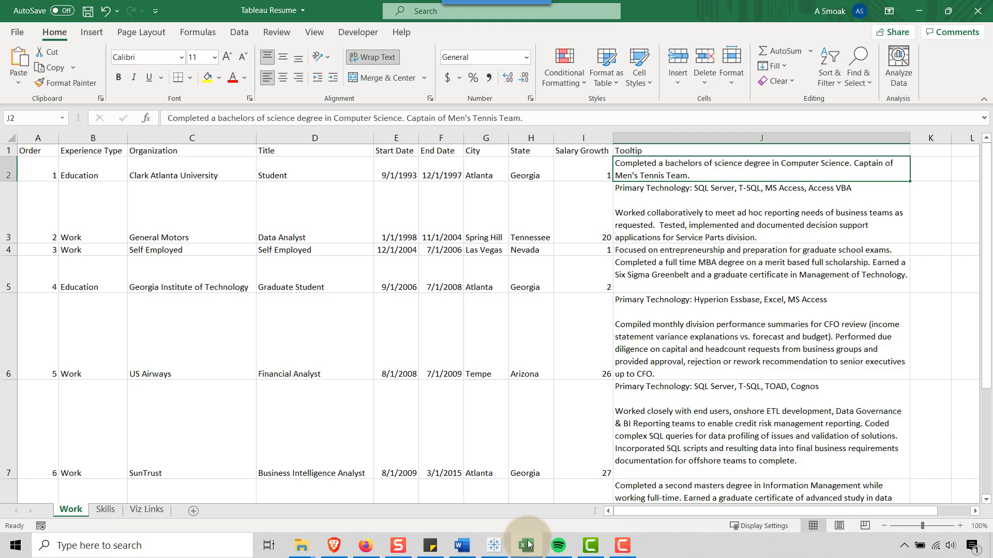
left_click(671, 215)
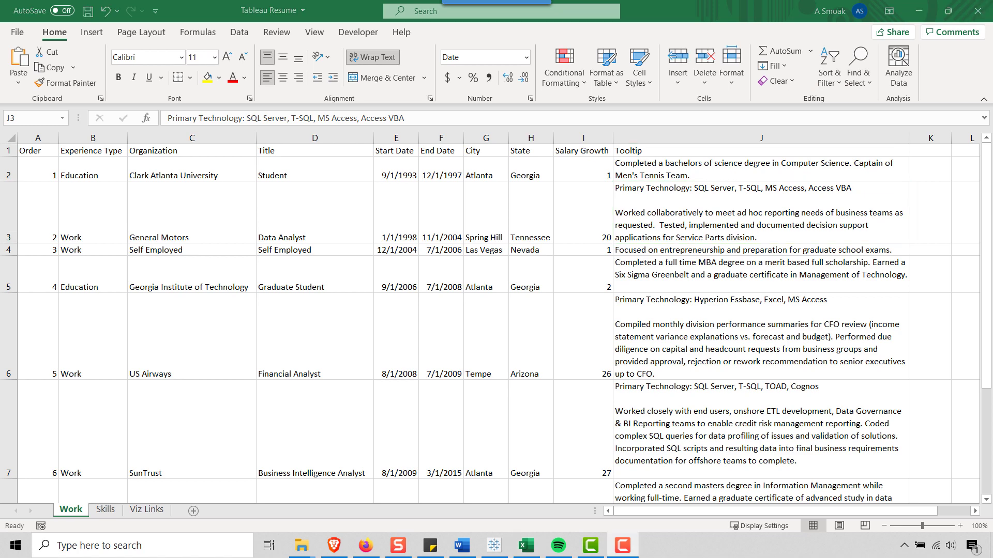
Open the Skills worksheet to review its skill data columns
left_click(105, 510)
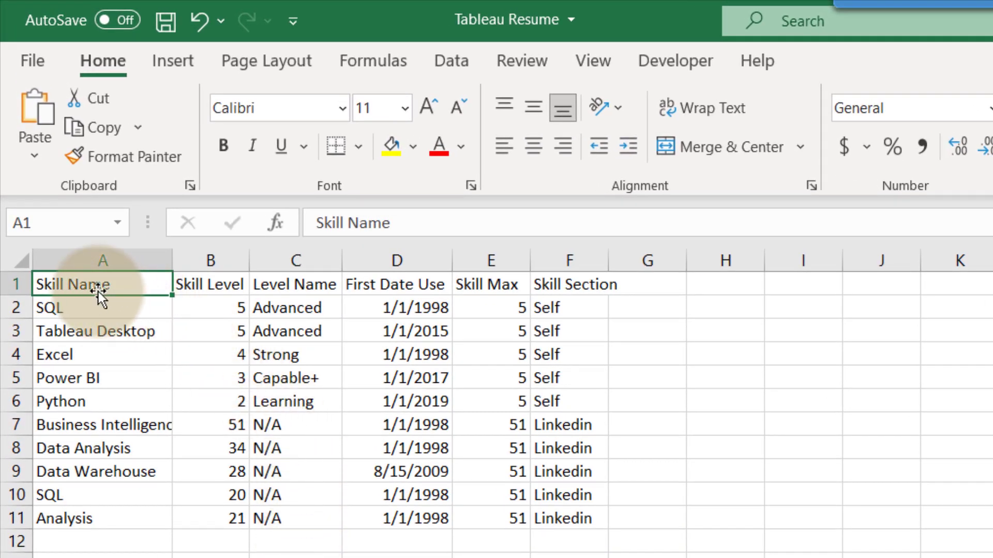
Review the Self section's skills from SQL through Python and their Skill Level ratings on the Skills worksheet
left_click(80, 315)
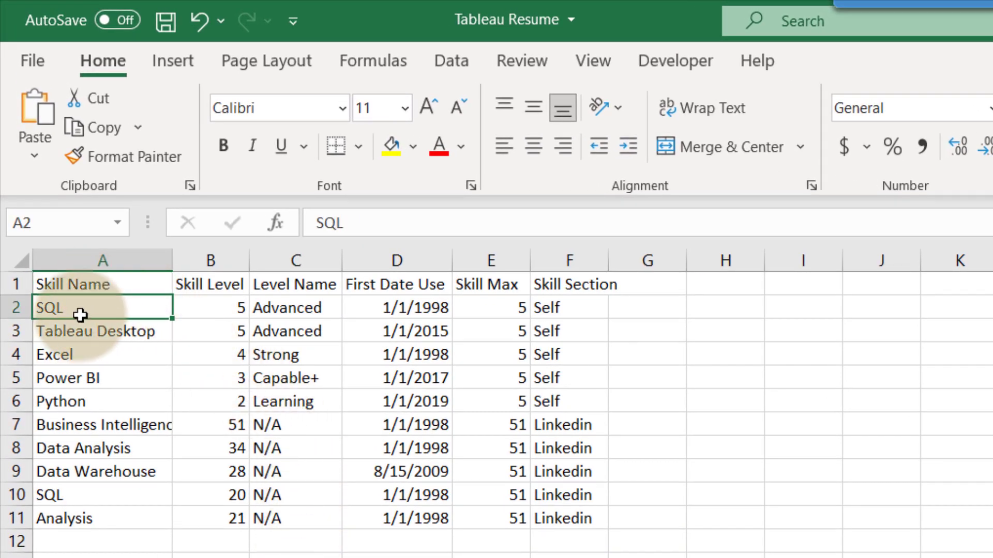
left_click(98, 335)
left_click_drag(91, 356, 98, 405)
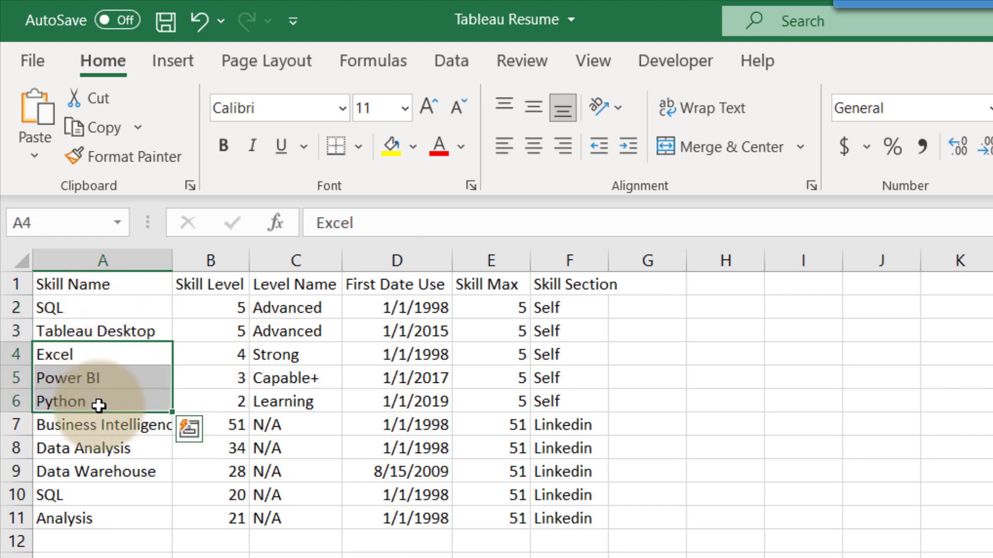
left_click(98, 406)
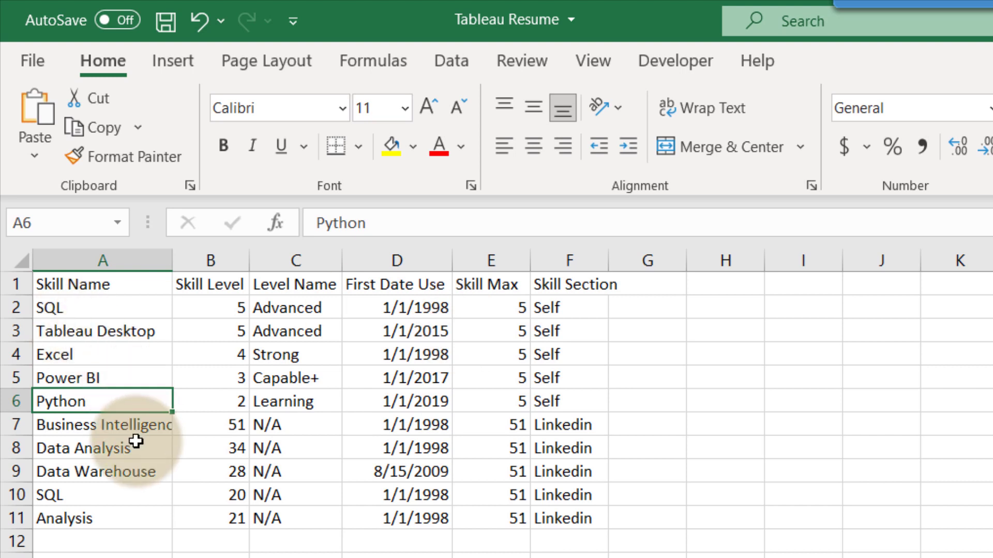
left_click_drag(567, 306, 572, 401)
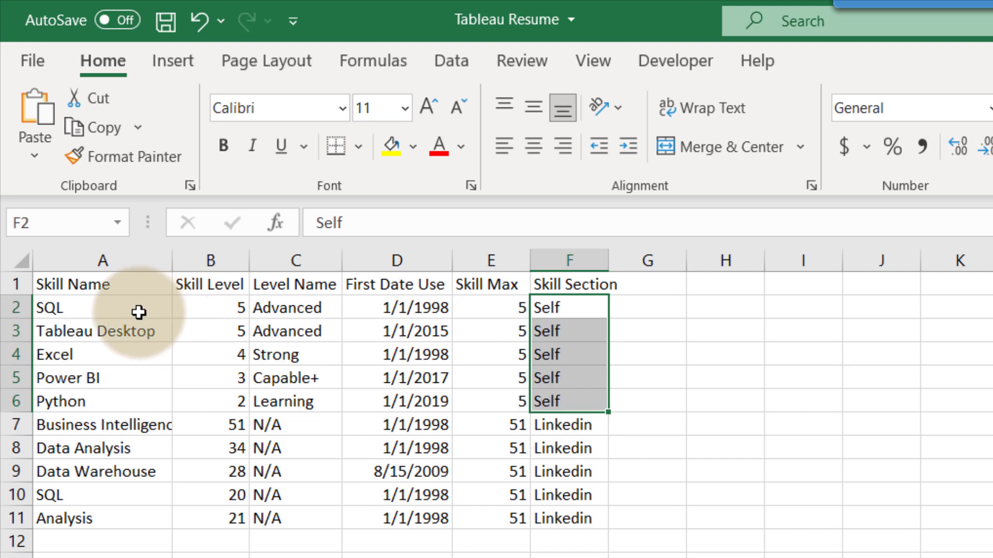
left_click_drag(216, 308, 216, 402)
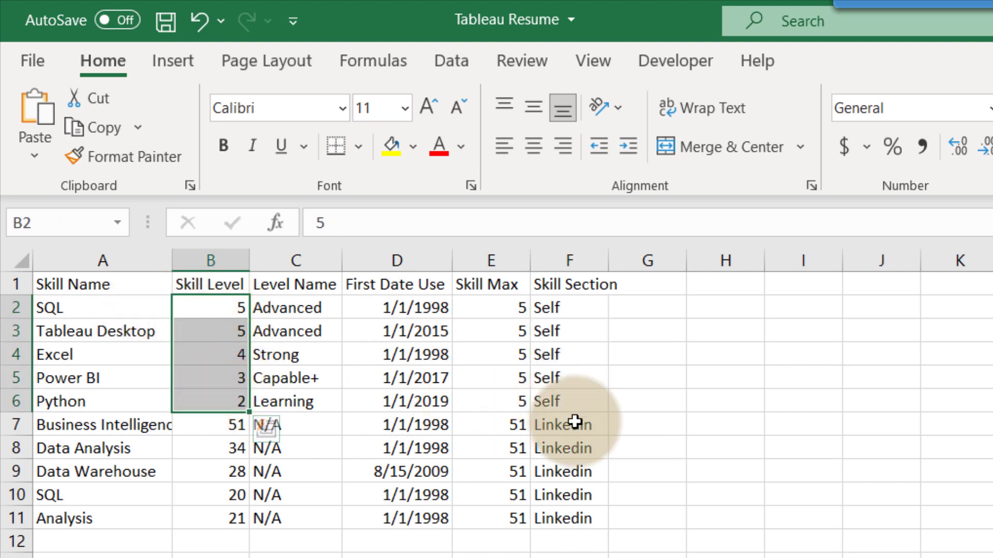
Review the Linkedin section's skill names and compare Business Intelligence's Skill Level with its Skill Max
left_click_drag(575, 422, 119, 518)
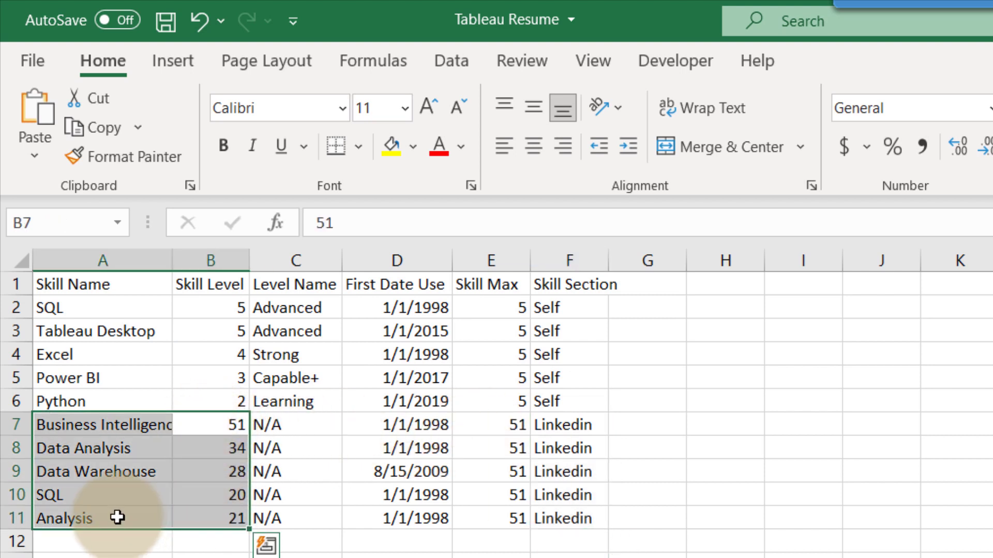
left_click(492, 423)
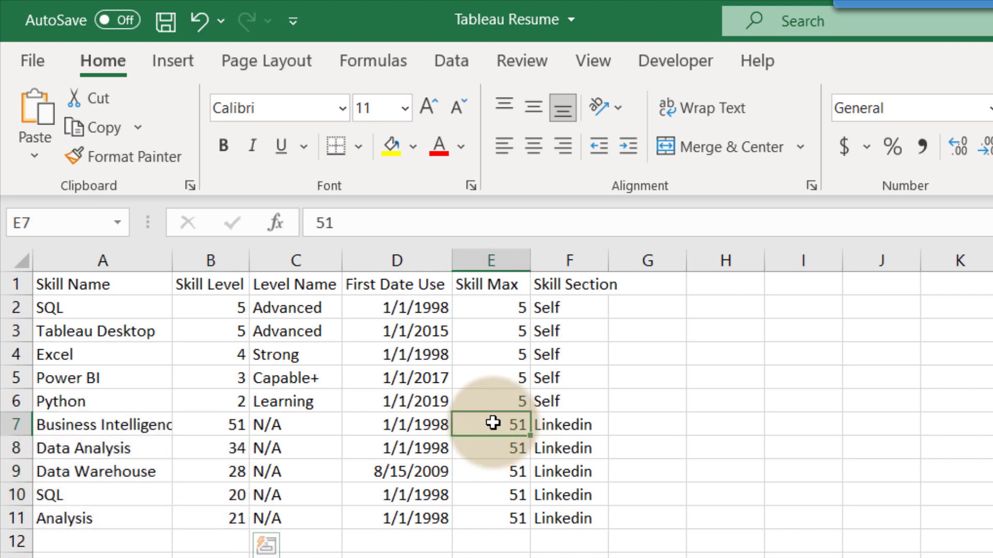
left_click(204, 432)
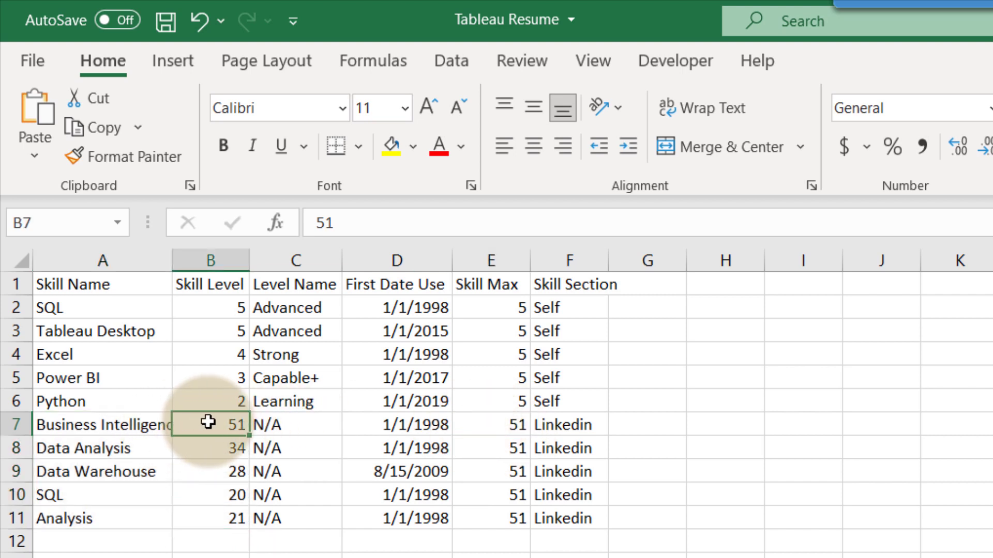
Widen the Skill Name column to fit its longest entry and review the Skill Max values for both sections
double_click(171, 262)
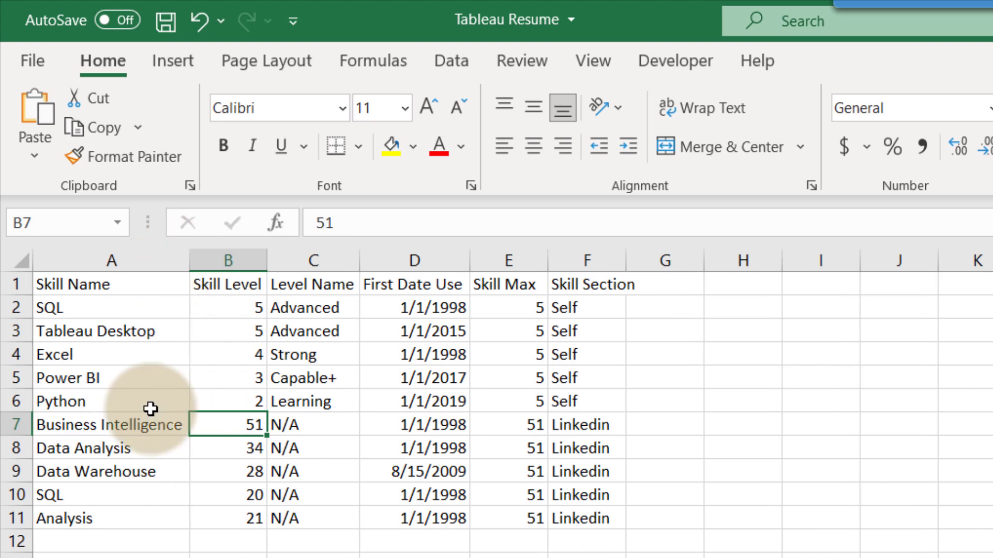
left_click_drag(530, 426, 519, 523)
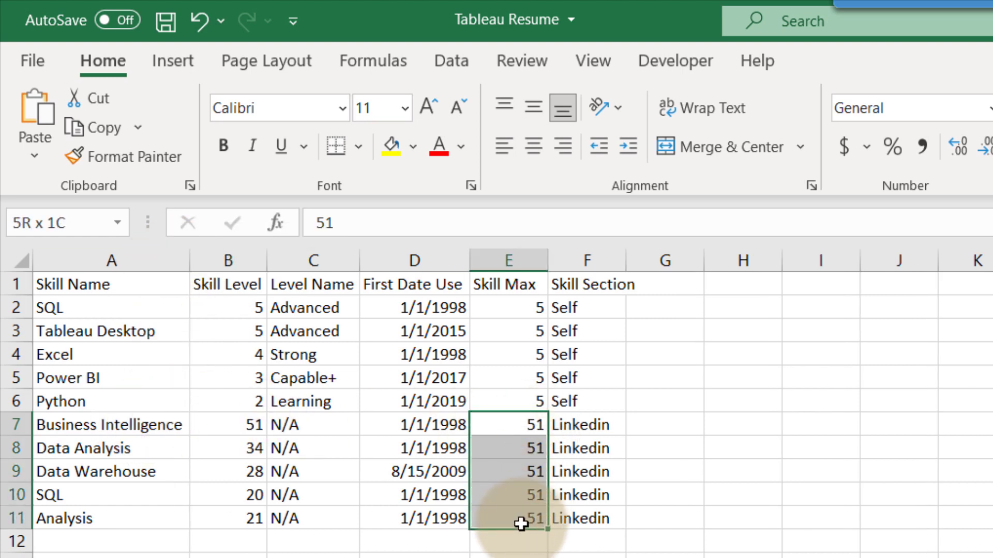
left_click(524, 308)
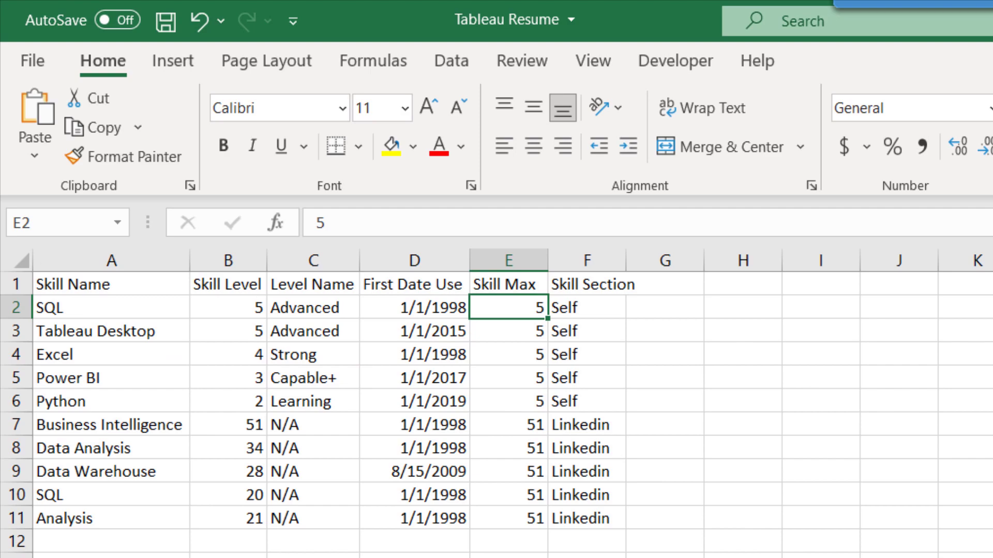
scroll(496, 404, "up", 5)
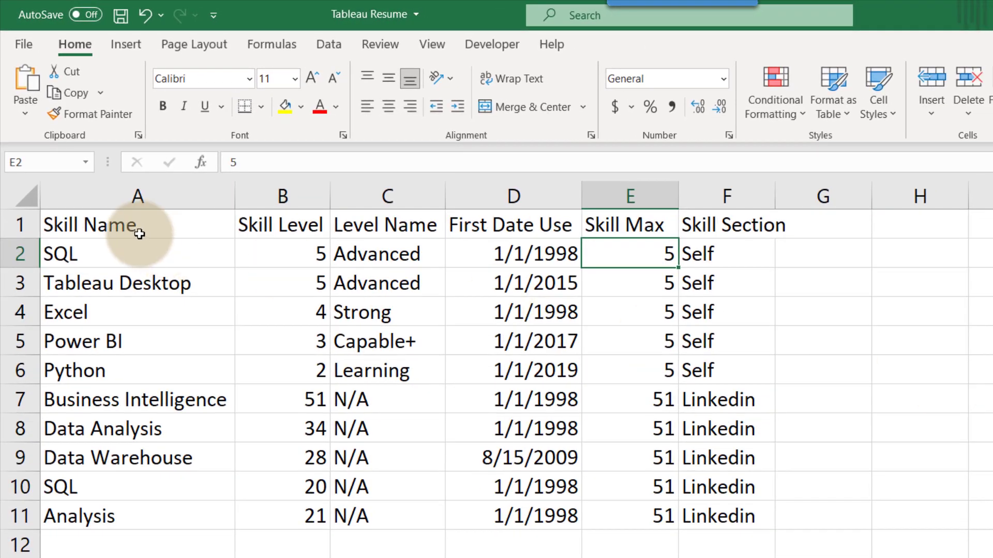
left_click(148, 254)
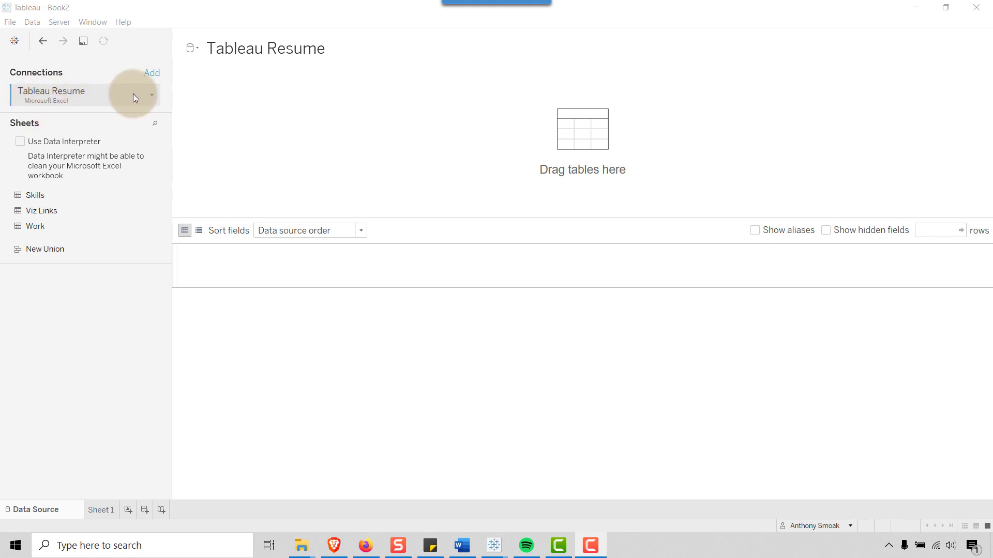
In Tableau, add the Work sheet to the data source canvas and widen the Experience Type column to show its full header
left_click_drag(37, 226, 264, 115)
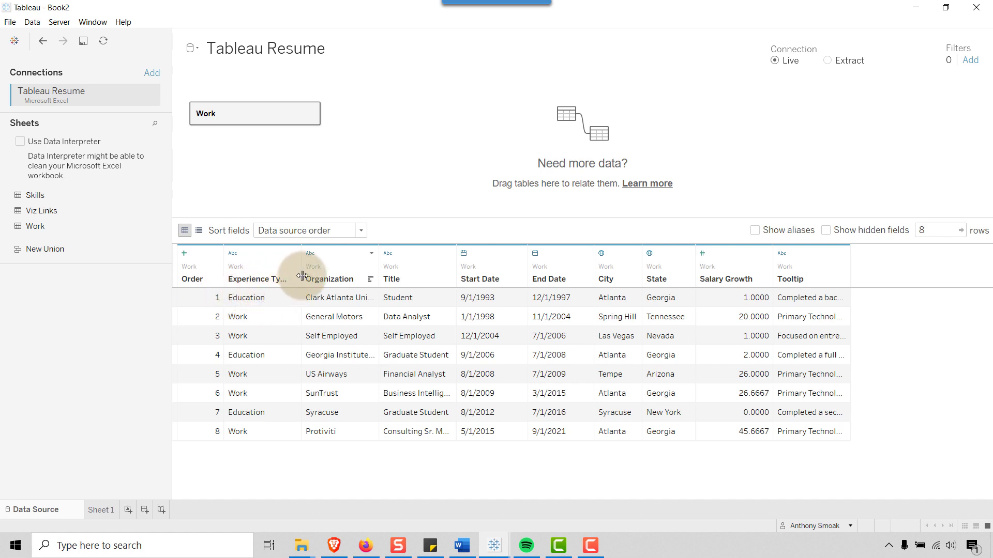
left_click_drag(301, 273, 323, 274)
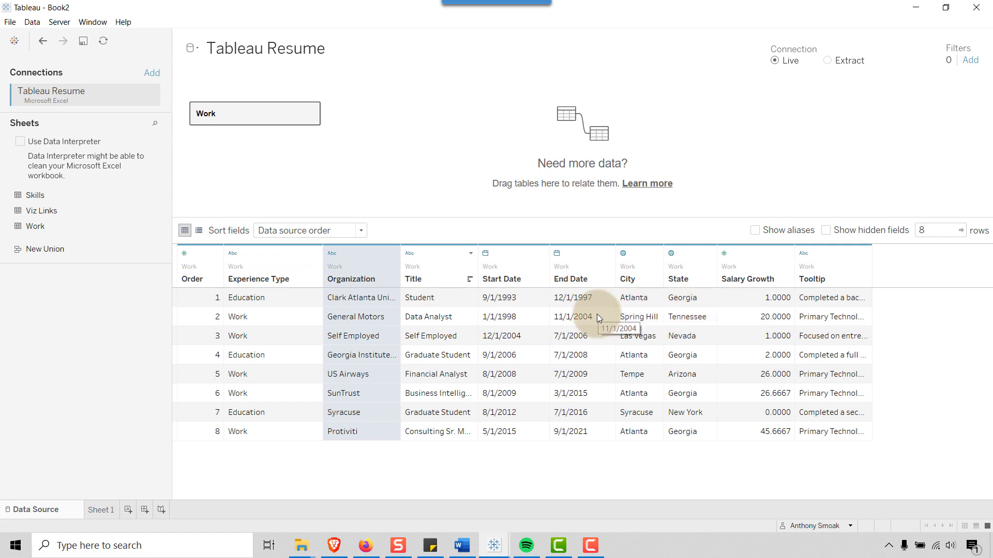
Union the Skills sheet with the Work table and review the combined columns and rows in the data preview
left_click_drag(58, 198, 231, 132)
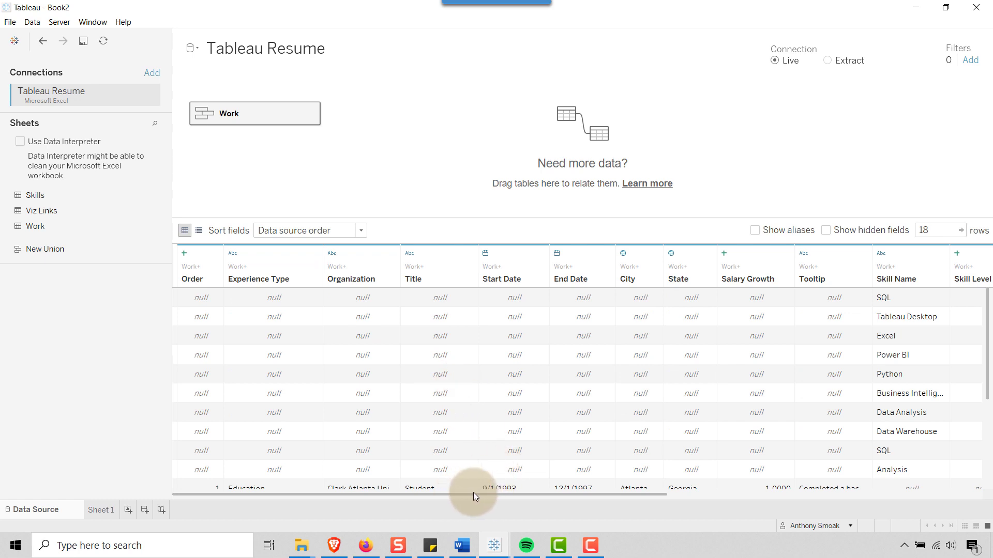
left_click_drag(473, 496, 811, 506)
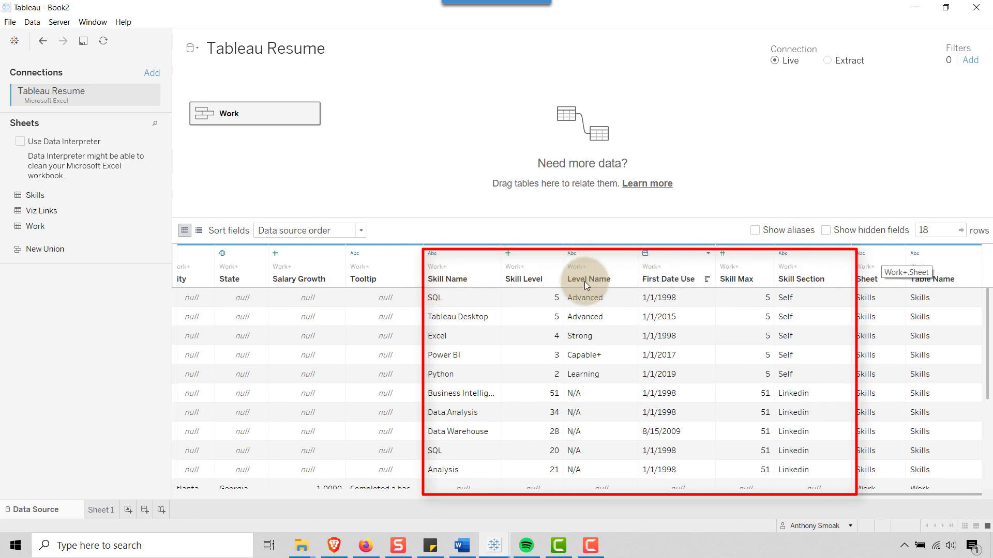
left_click_drag(543, 495, 284, 496)
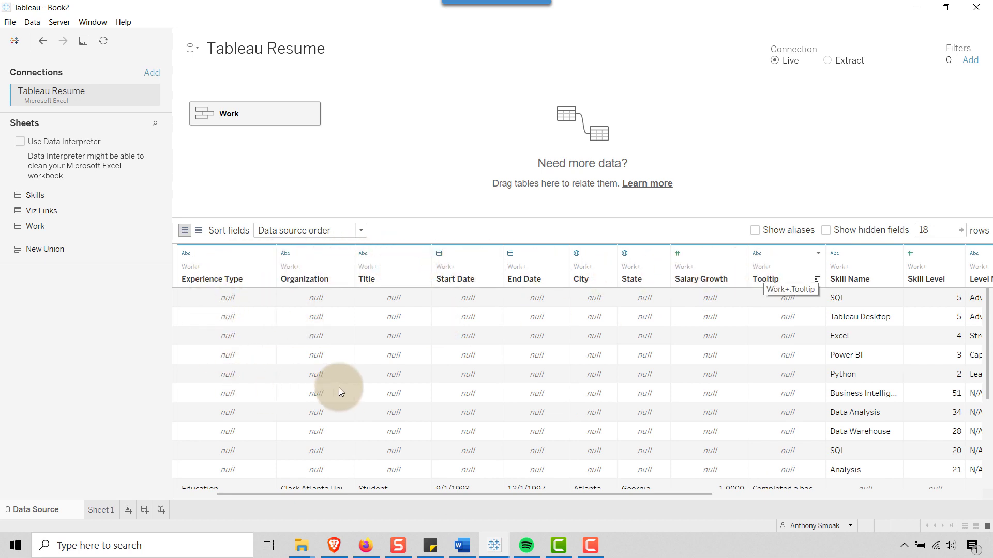
left_click_drag(619, 495, 871, 496)
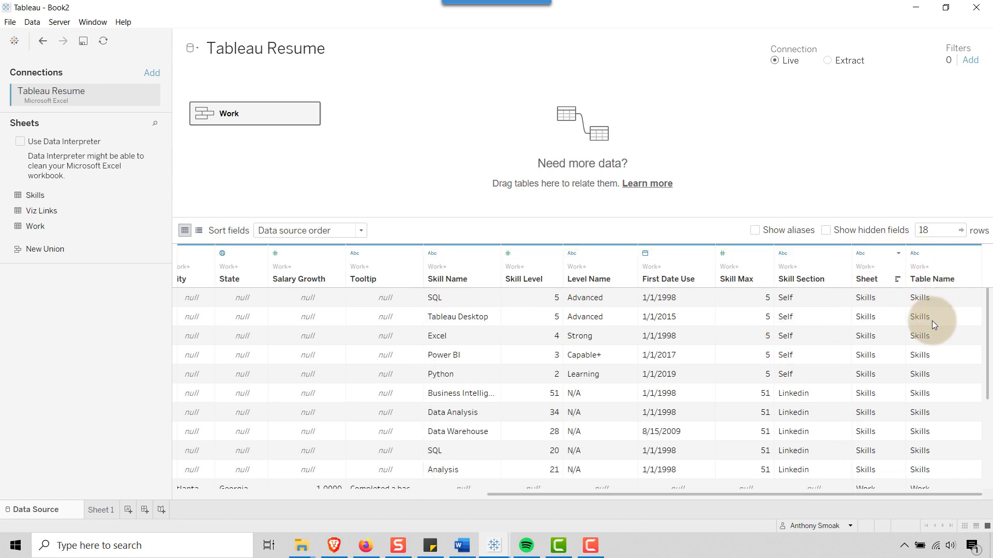
scroll(932, 324, "down", 3)
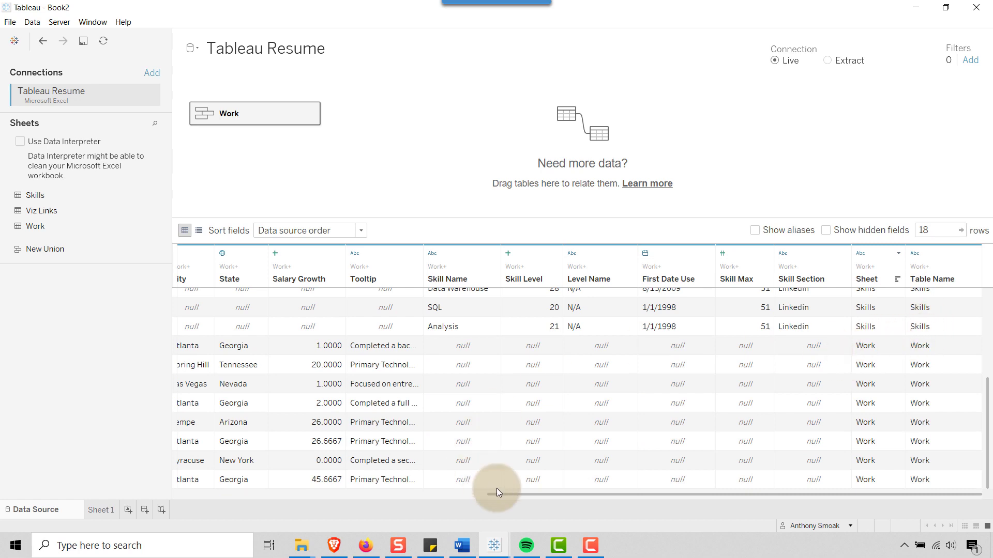
left_click_drag(535, 494, 224, 497)
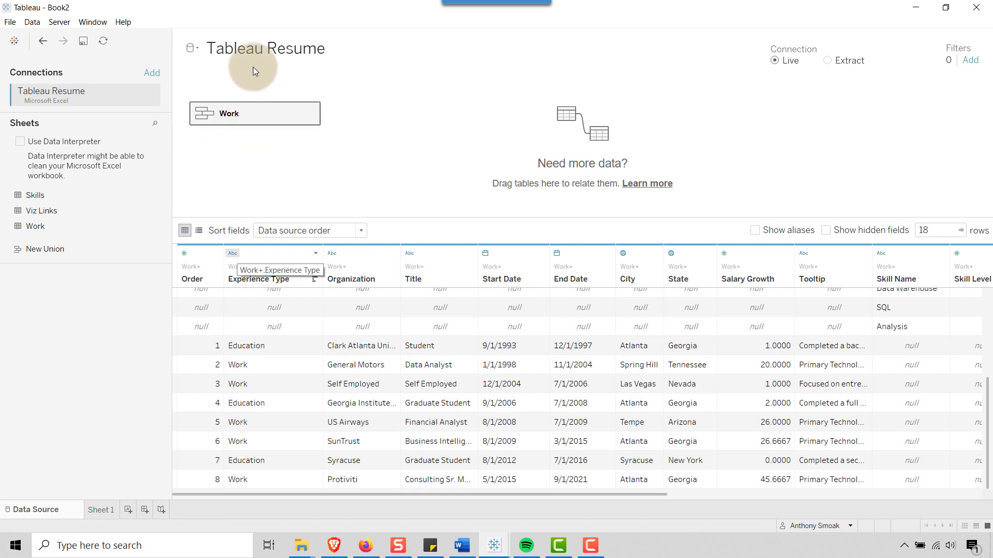
Inspect the physical tables inside the Work logical table and rename that logical table as Tableau Resume
double_click(234, 114)
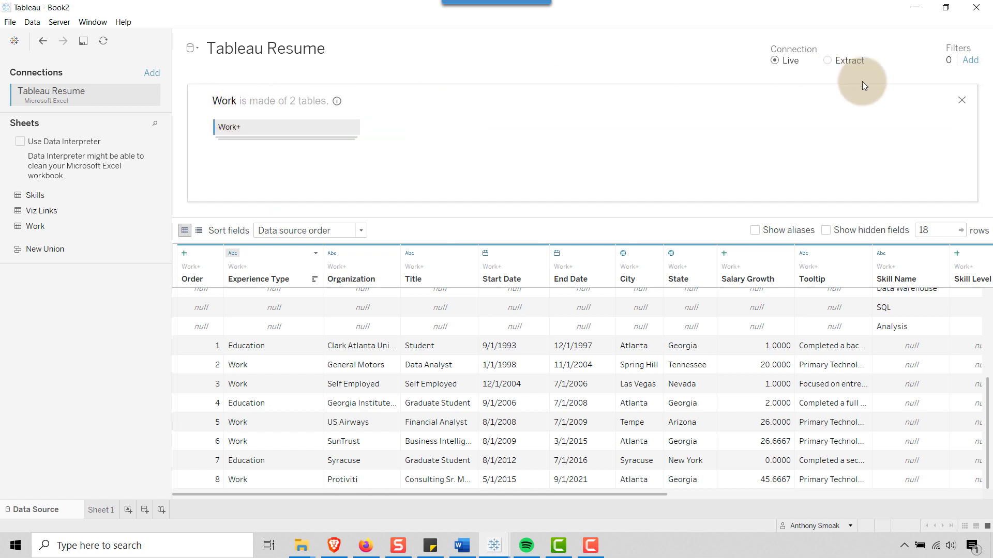
left_click(961, 100)
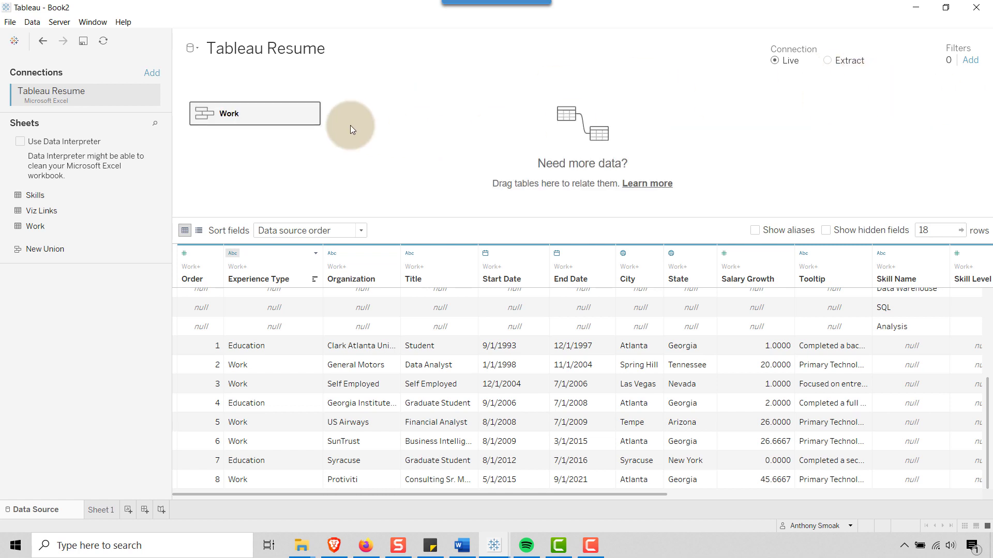
right_click(258, 108)
left_click(272, 129)
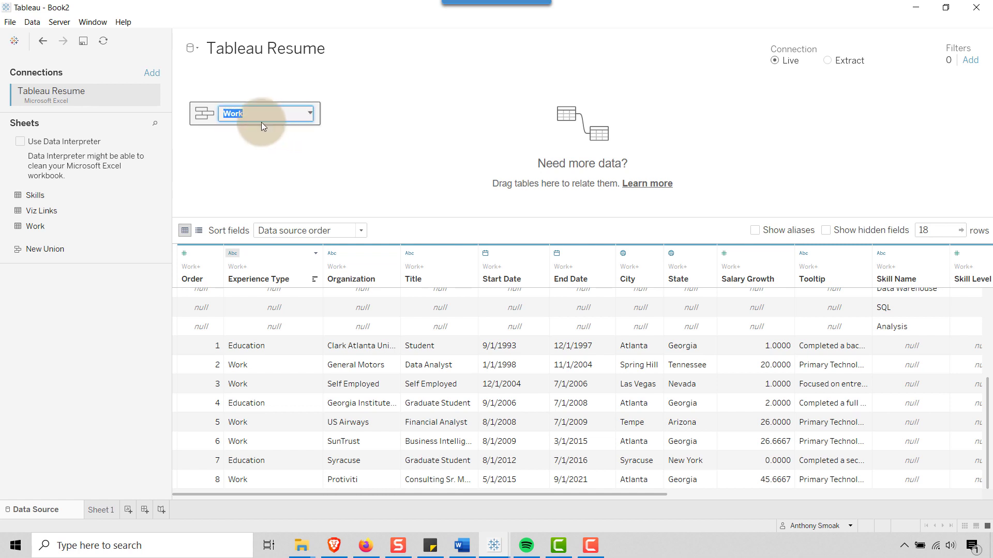
type("Tableau Resume")
key("Return")
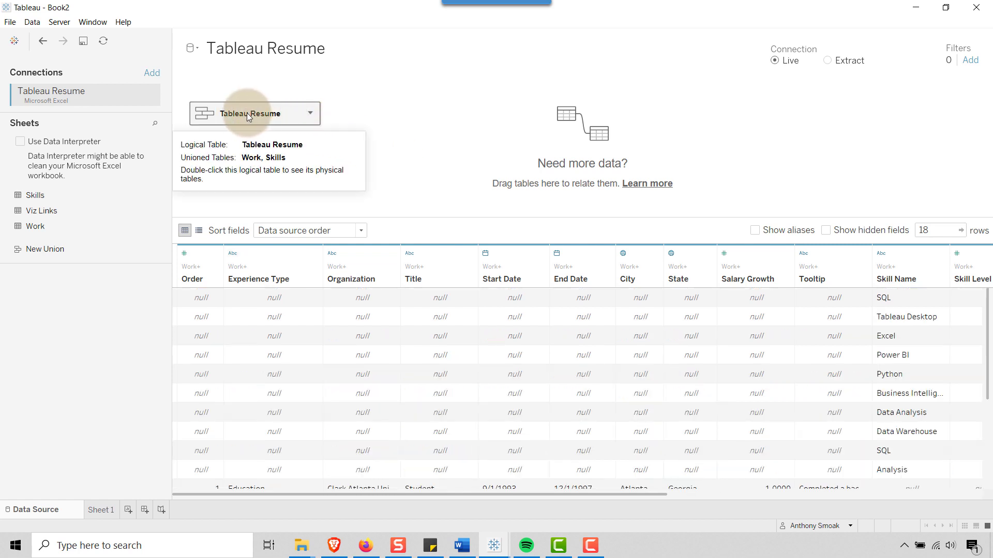
Examine the physical tables that define the Tableau Resume logical table, including the information note, and close the view
double_click(247, 113)
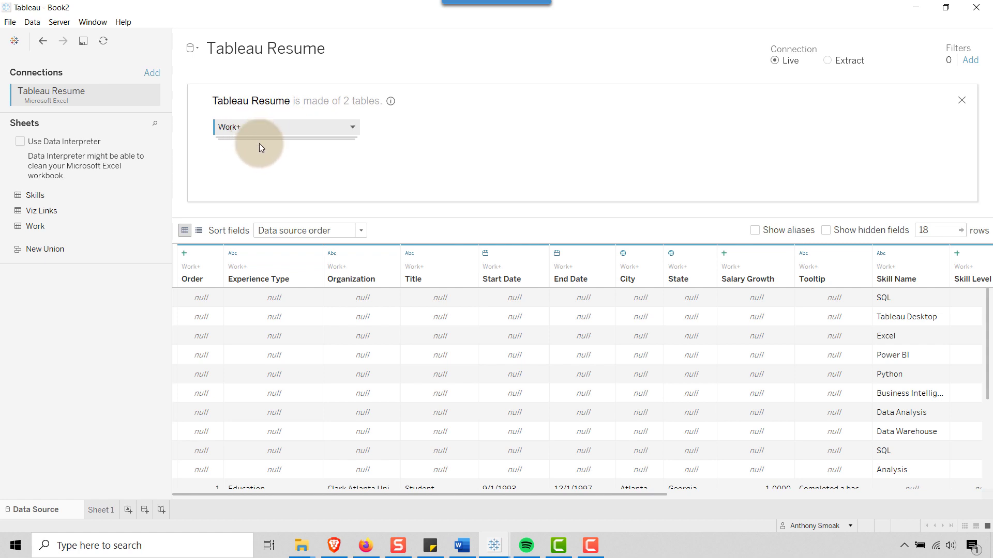
mouse_move(390, 101)
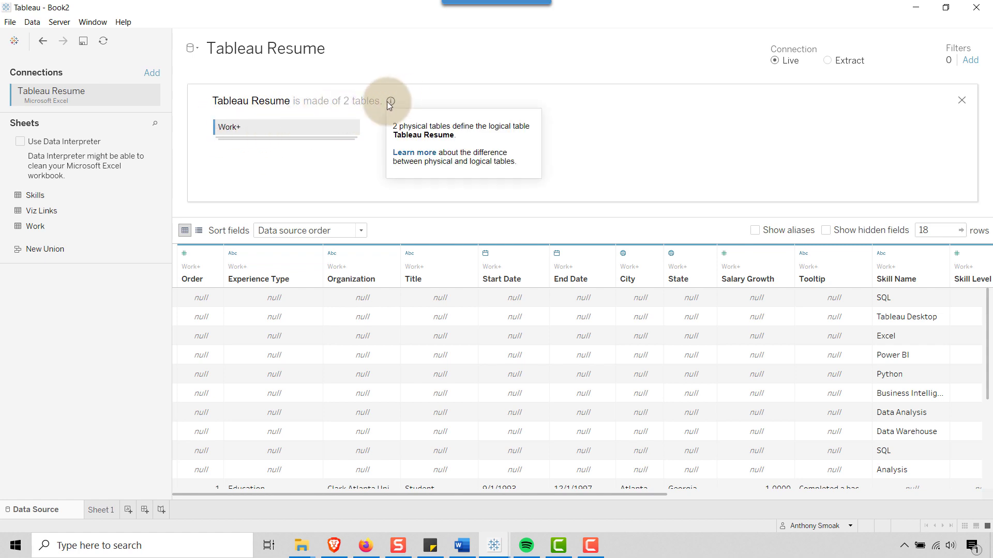
left_click(962, 101)
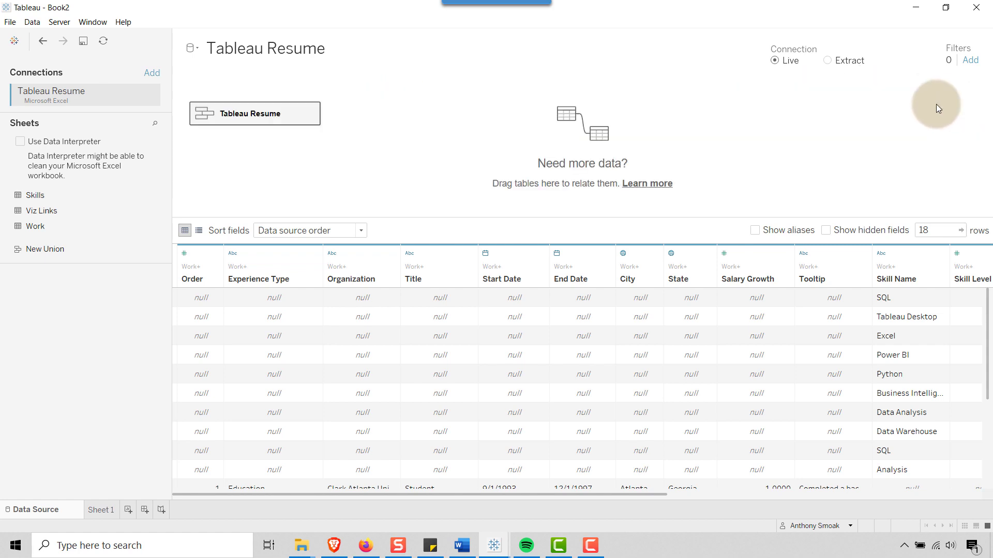
left_click(256, 166)
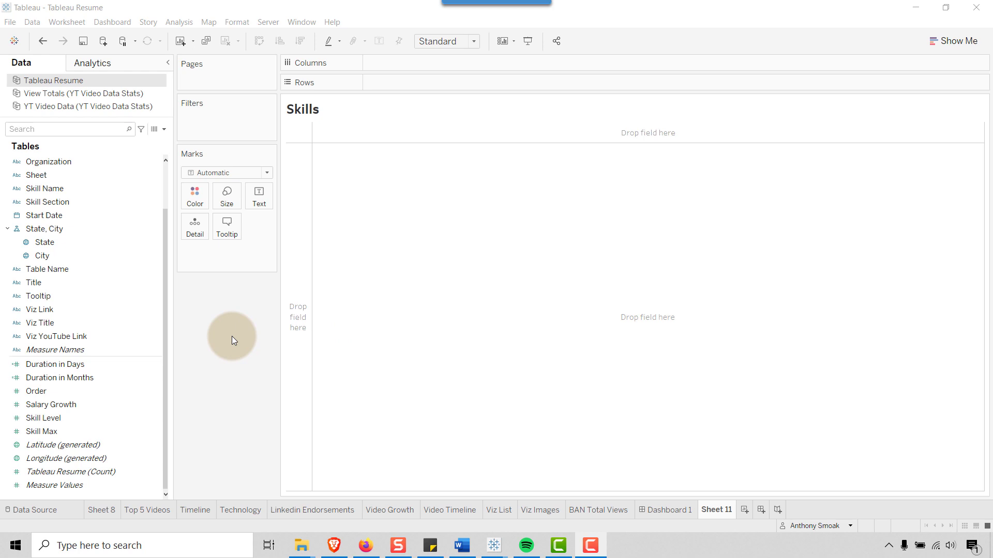
Filter the Skills worksheet by Skill Name, keeping Excel, Power BI, Python, SQL and Tableau Desktop
left_click(136, 294)
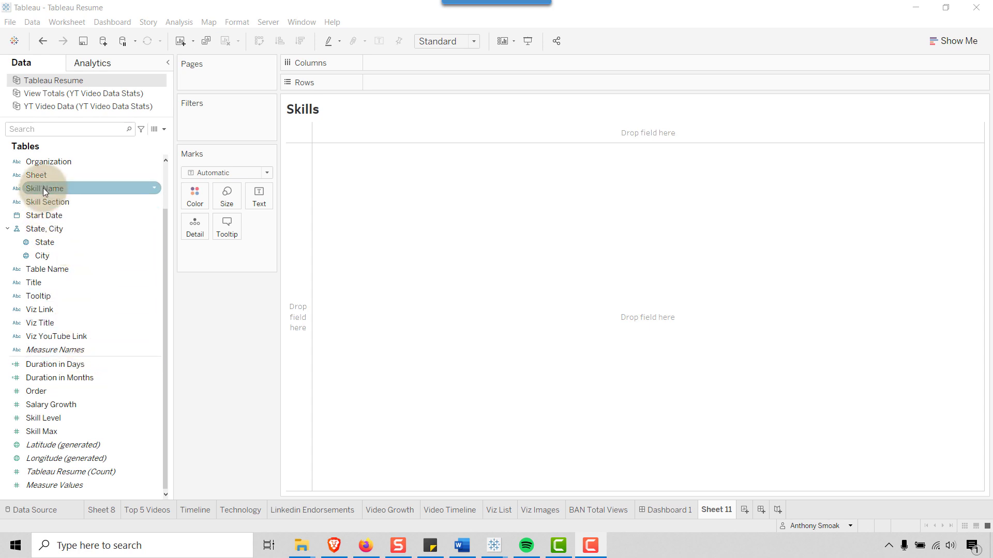
left_click_drag(42, 188, 204, 121)
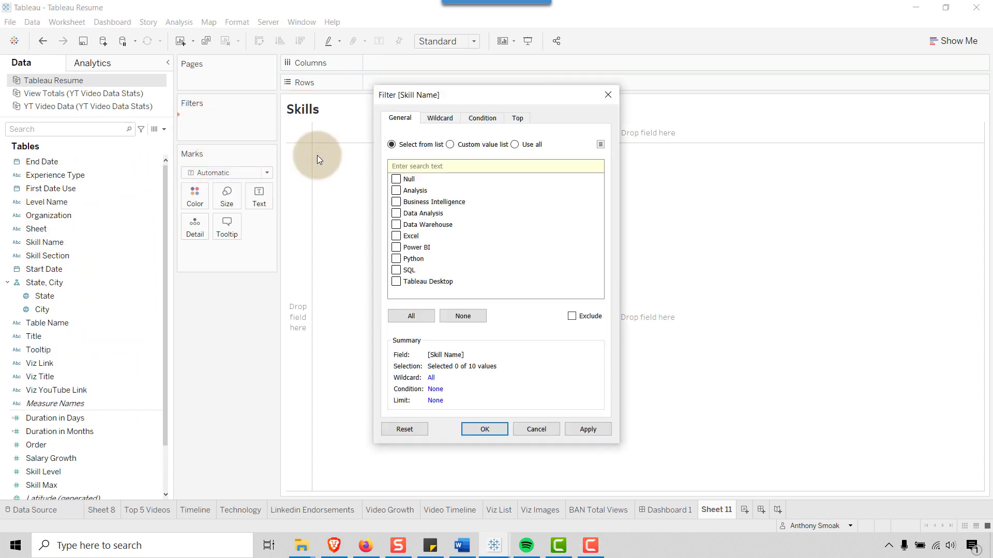
left_click(395, 236)
left_click(396, 247)
left_click(394, 258)
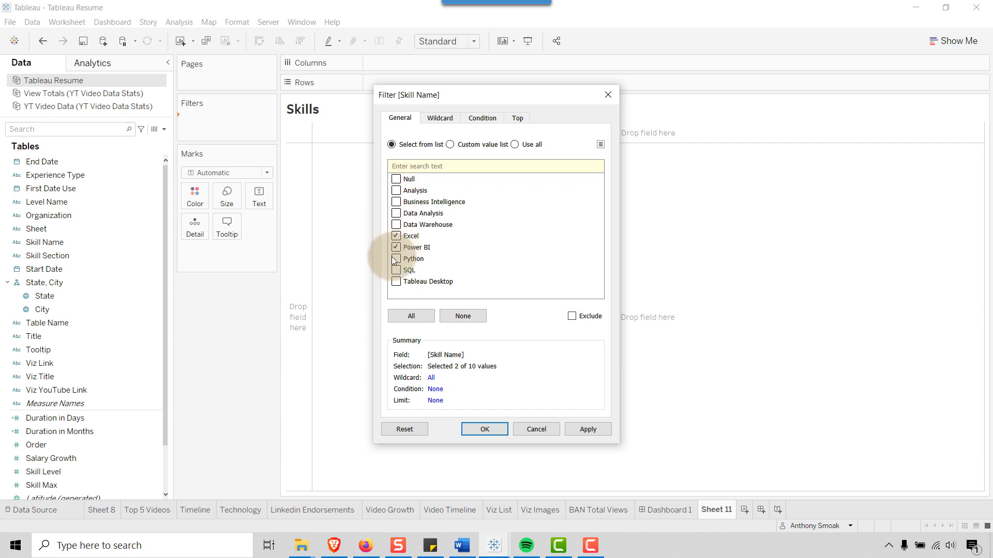
left_click(396, 270)
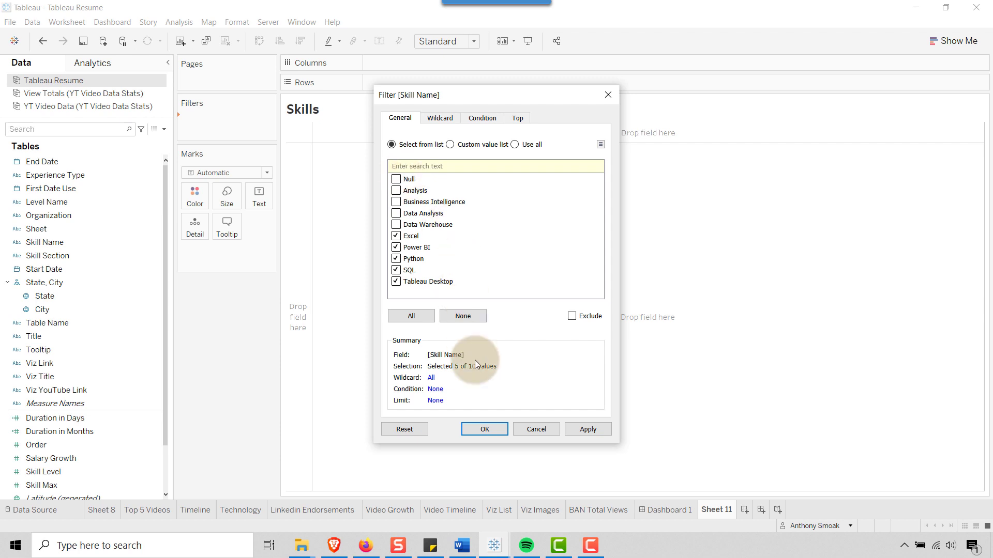
left_click(584, 430)
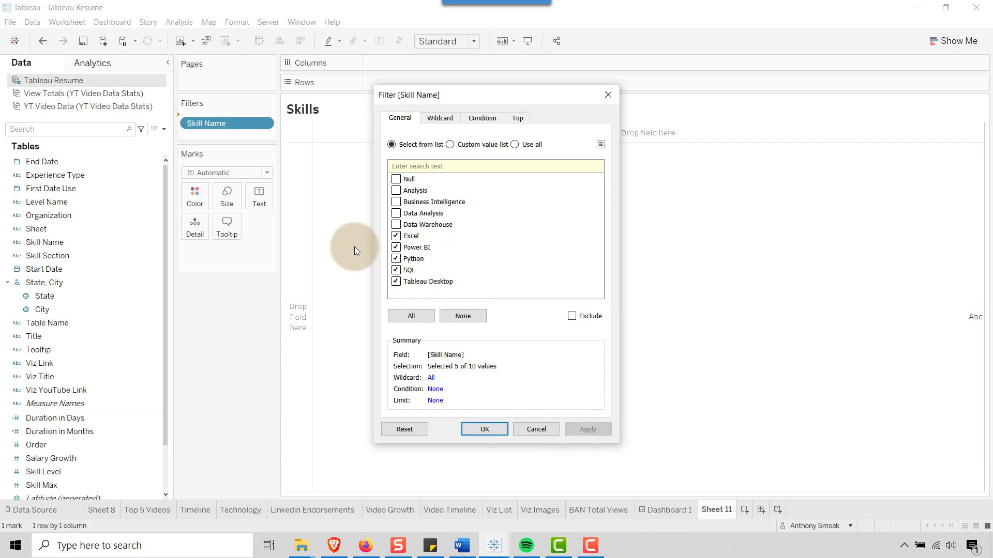
left_click(482, 430)
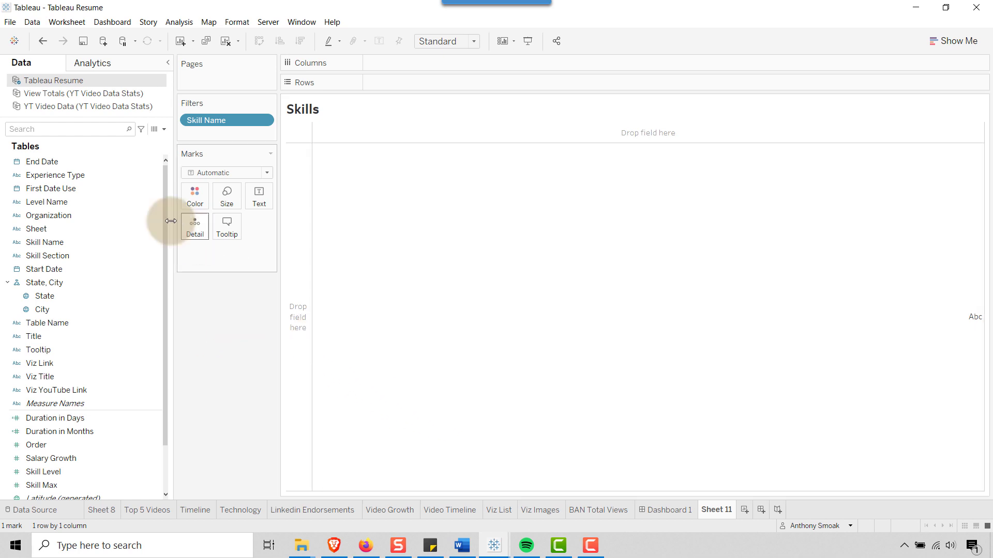
Filter the Skills worksheet by Skill Section, keeping only Self
left_click_drag(49, 257, 216, 139)
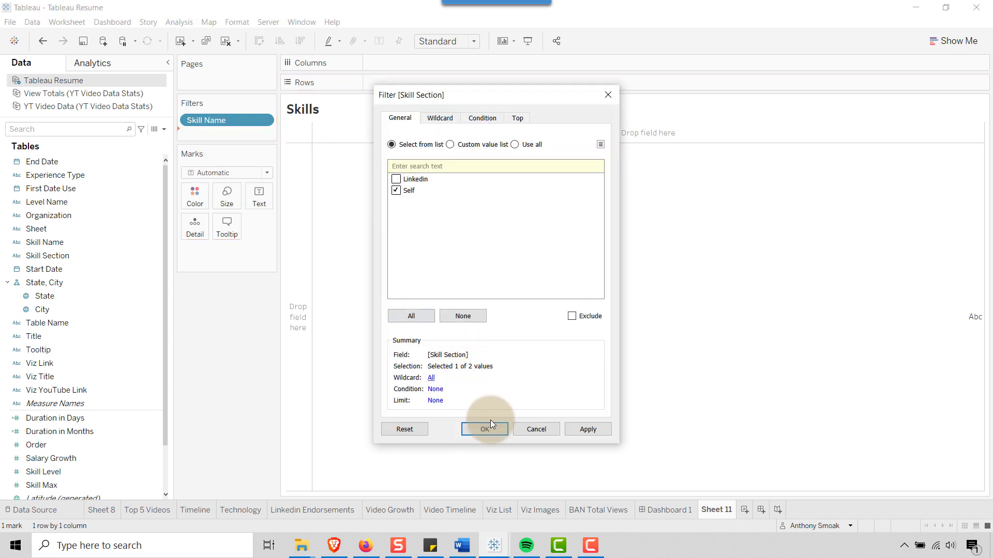
left_click(485, 430)
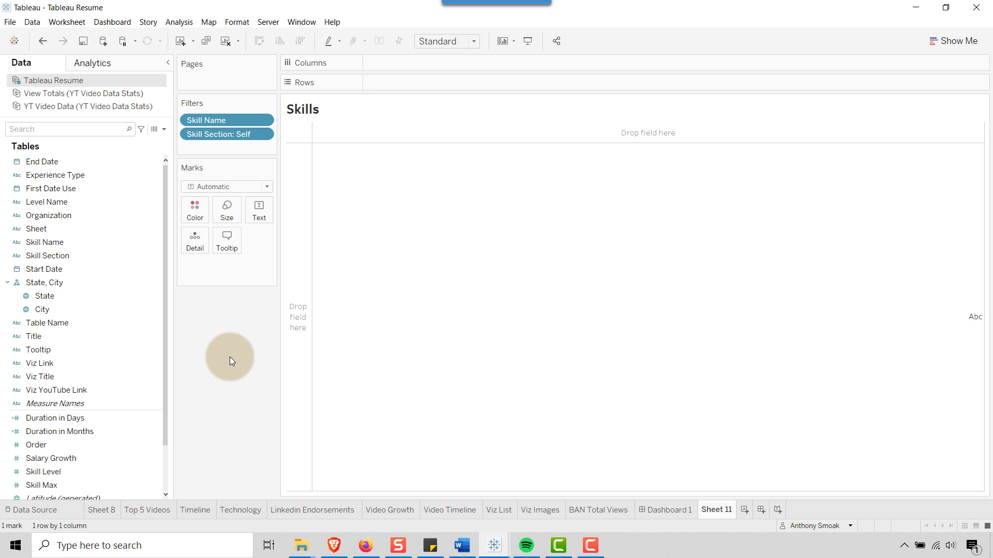
Build the chart with a 0.0 calculation and Skill Level as columns and Skill Name as rows
double_click(392, 64)
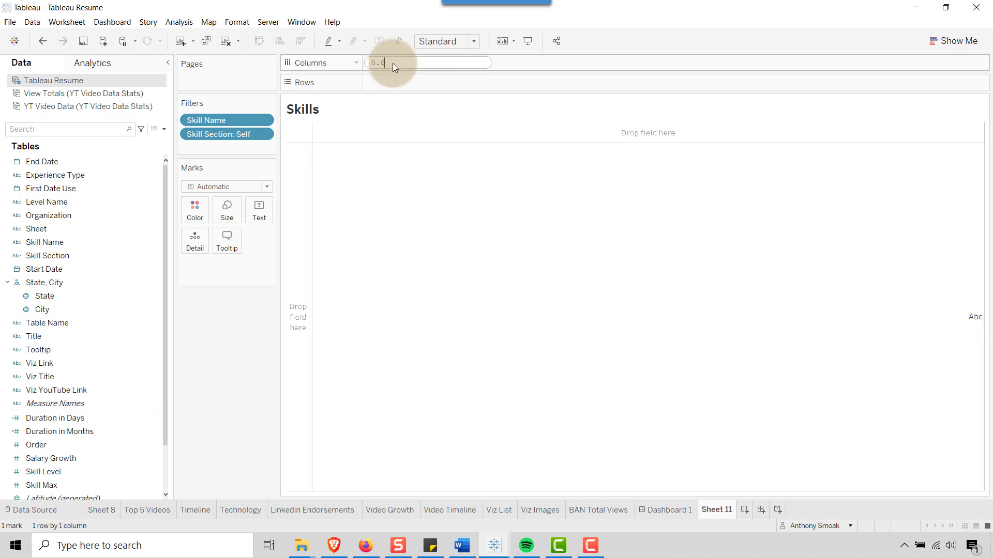
key("Return")
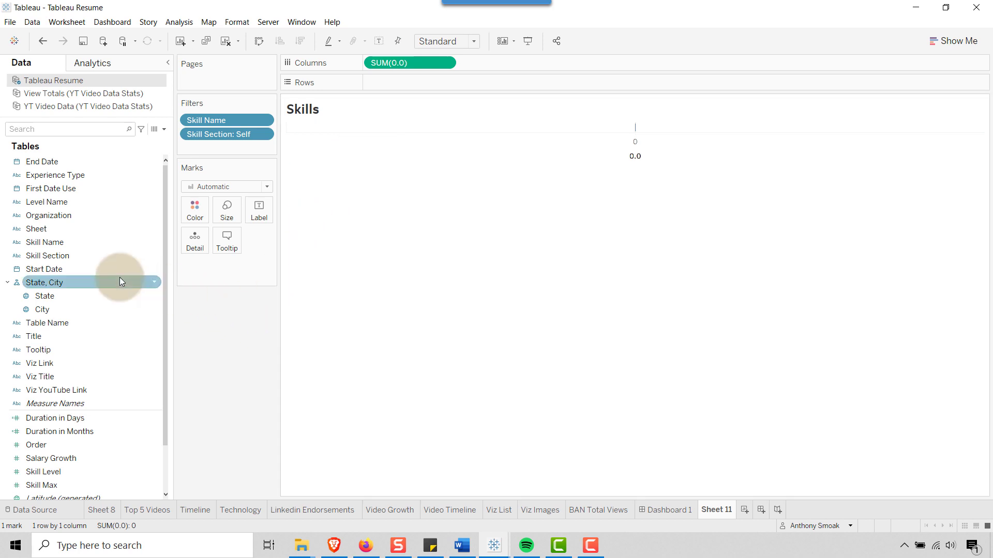
scroll(60, 370, "down", 2)
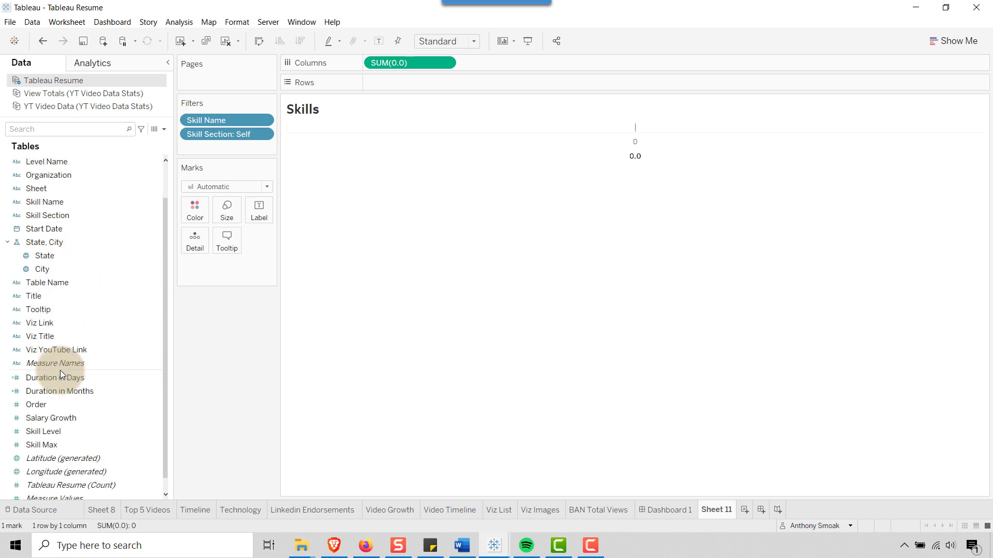
left_click_drag(51, 417, 494, 62)
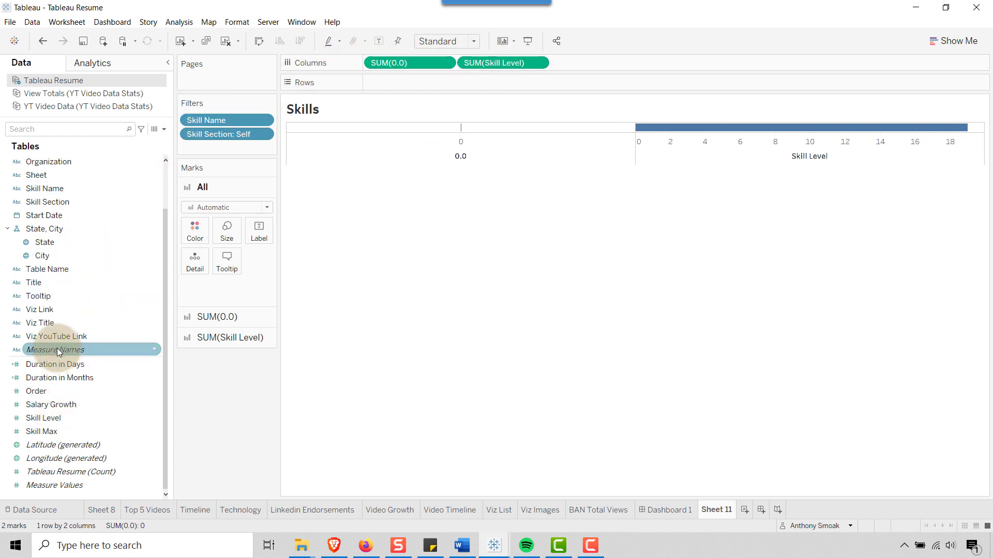
left_click_drag(60, 188, 408, 83)
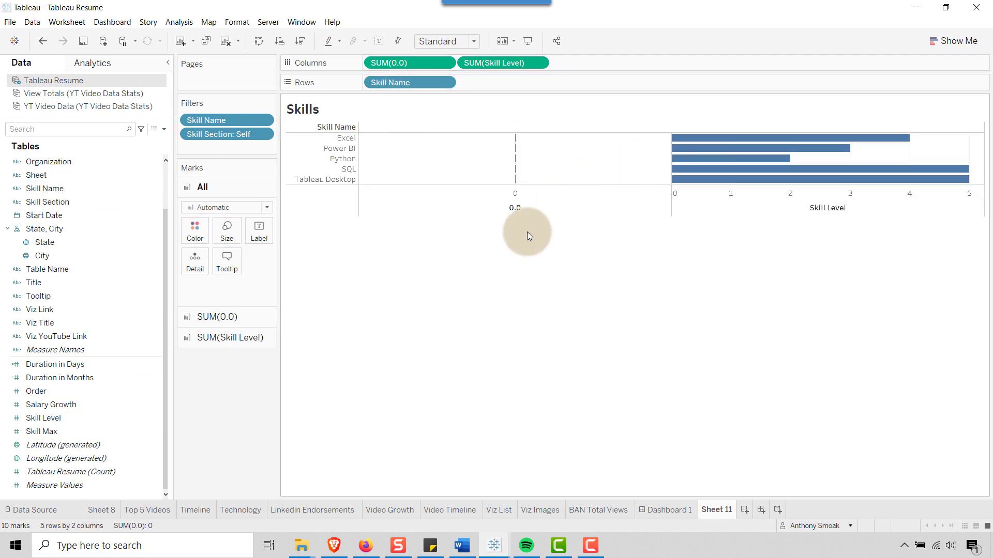
Change the SUM(0.0) marks to Gantt Bar and size them by Skill Max
left_click(226, 318)
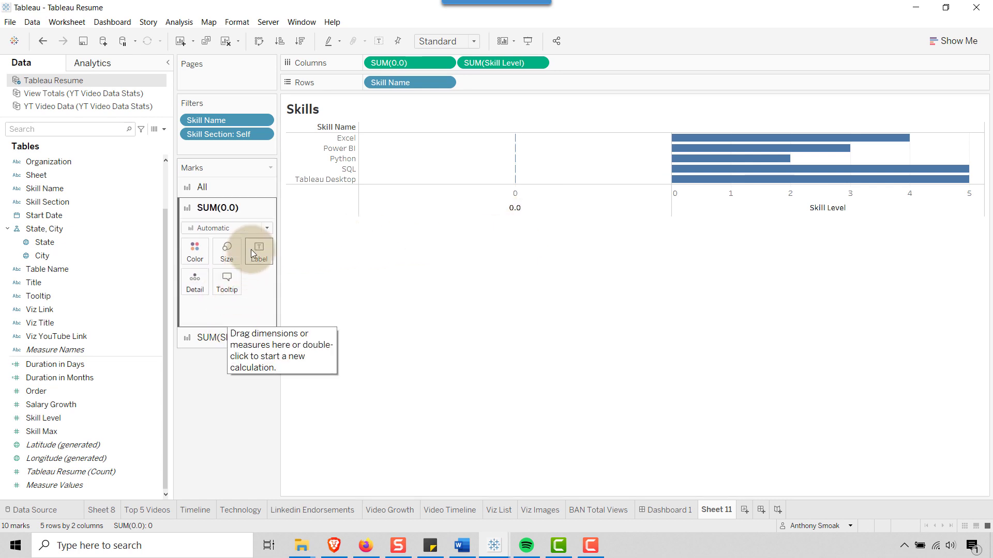
left_click(267, 230)
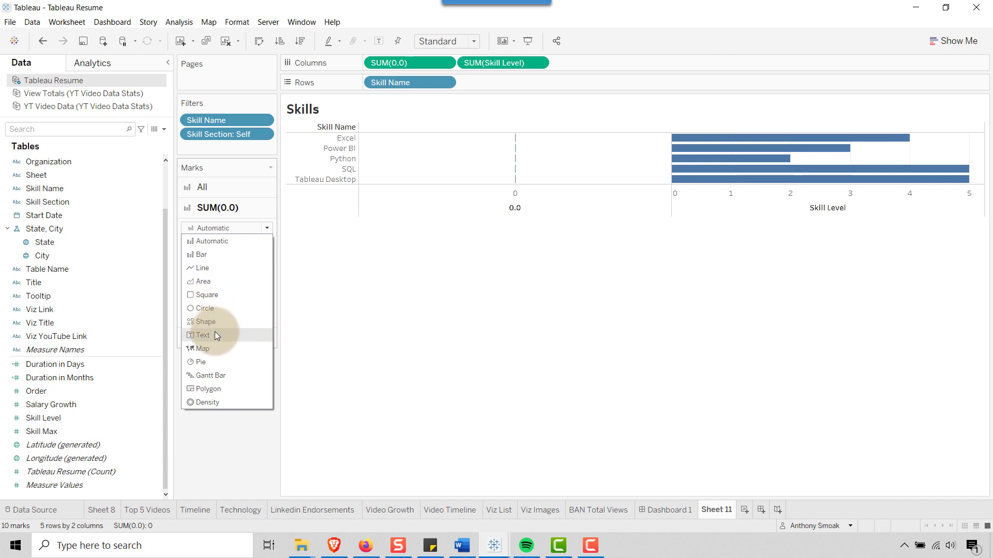
left_click(214, 374)
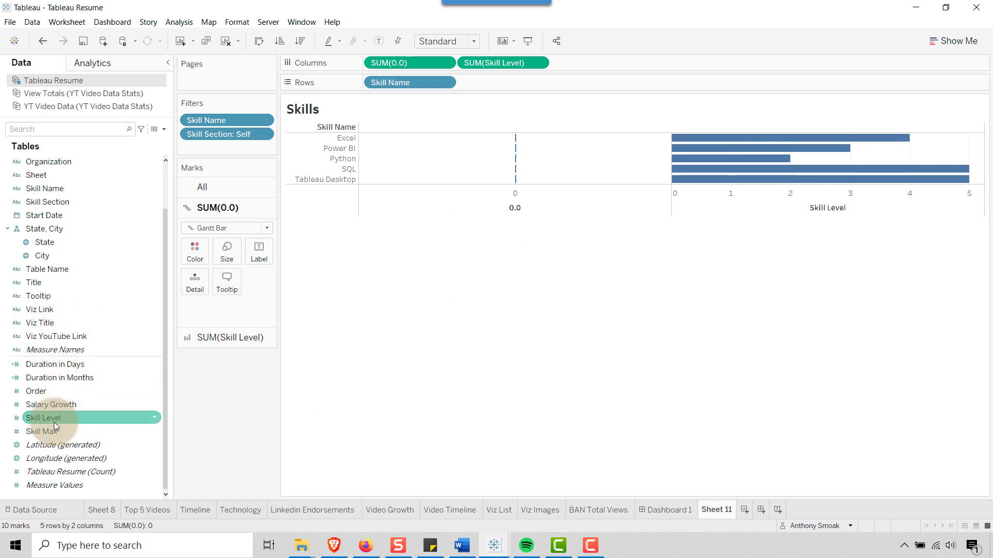
left_click_drag(48, 432, 227, 255)
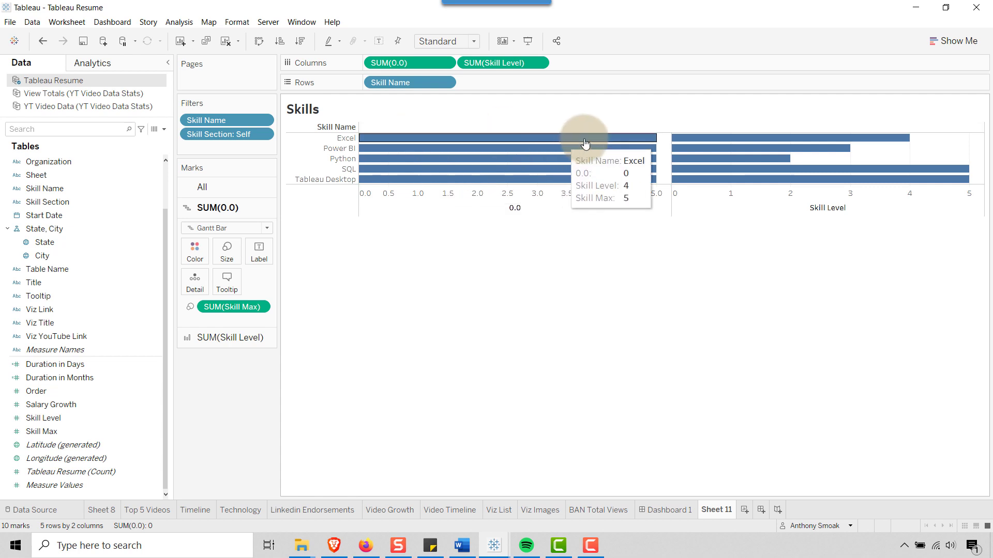
Thin the SUM(0.0) Gantt bars down to narrow lines and color them gray
left_click(226, 251)
left_click_drag(209, 286, 208, 288)
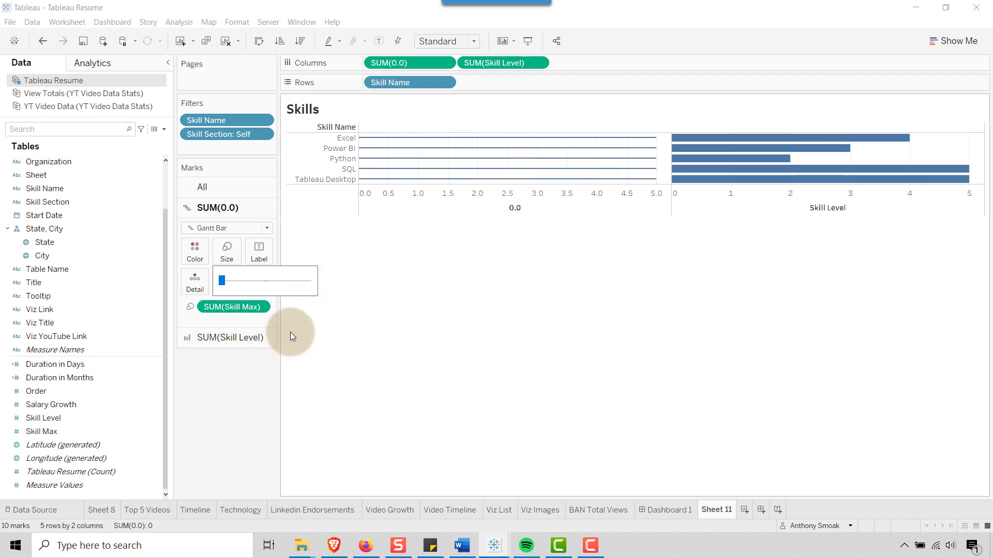
left_click(195, 251)
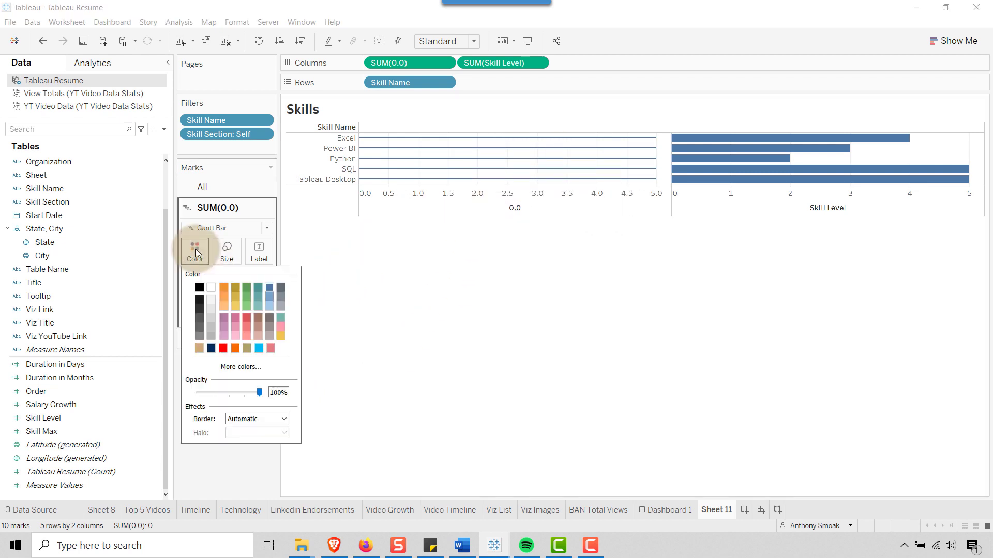
left_click(209, 340)
left_click(212, 466)
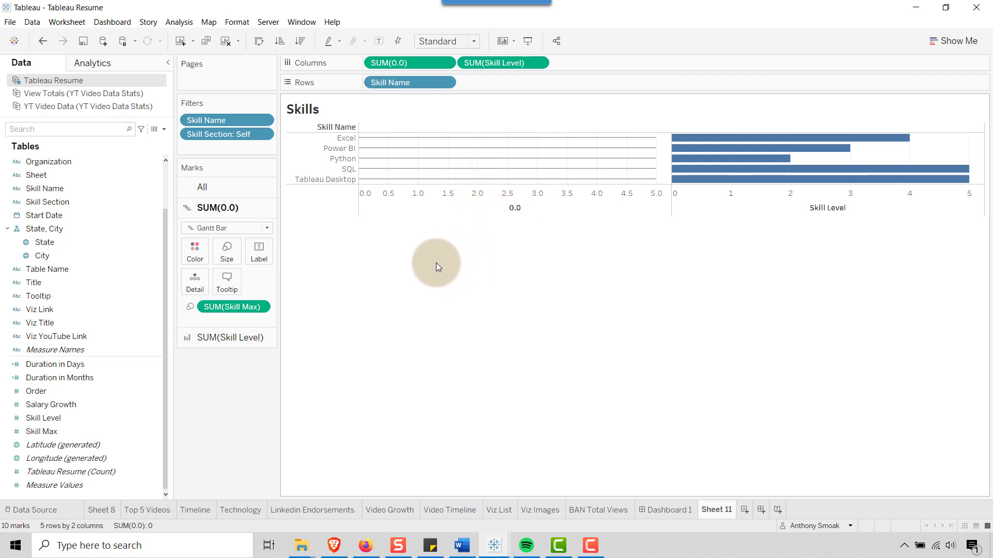
Change the SUM(Skill Level) marks to Circle and fit the chart to Entire View
left_click(215, 336)
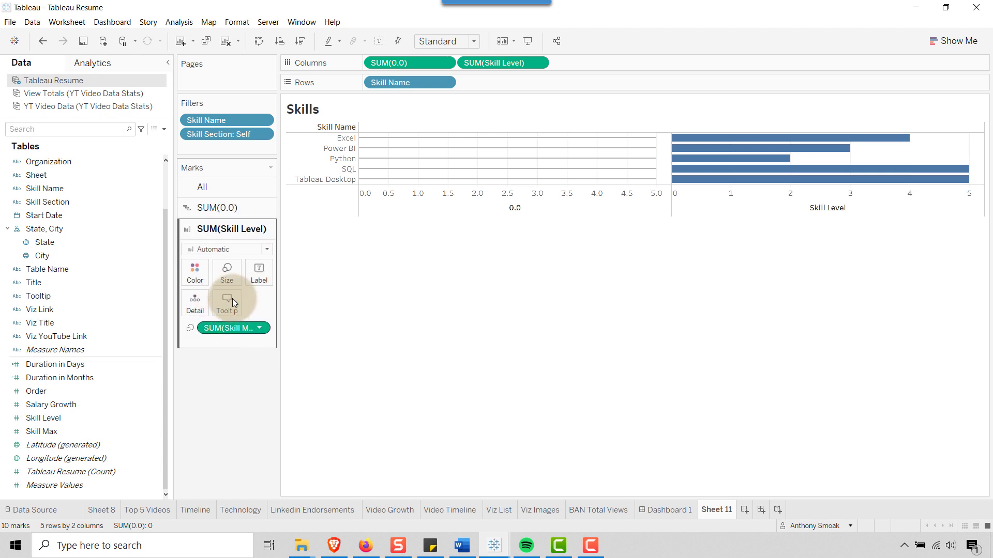
left_click(265, 248)
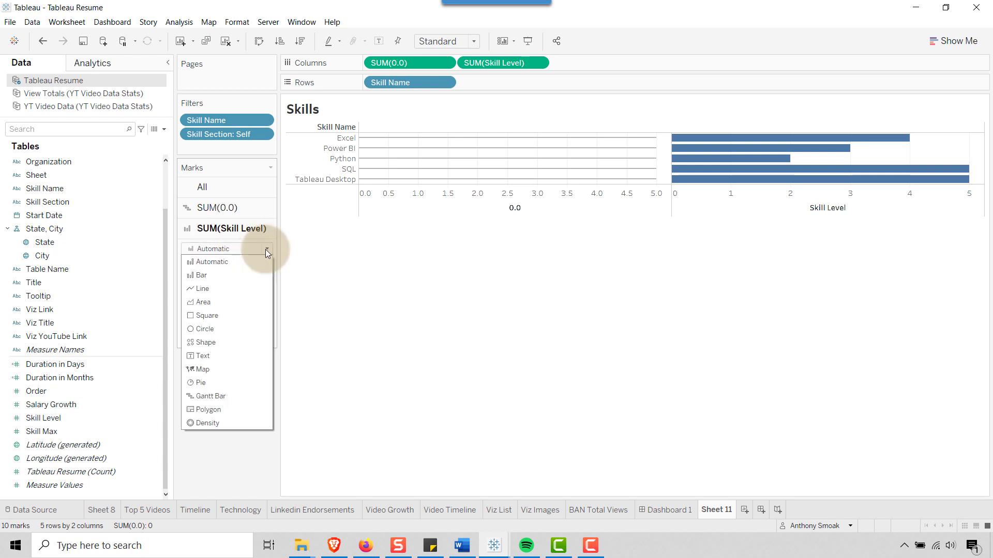
left_click(210, 329)
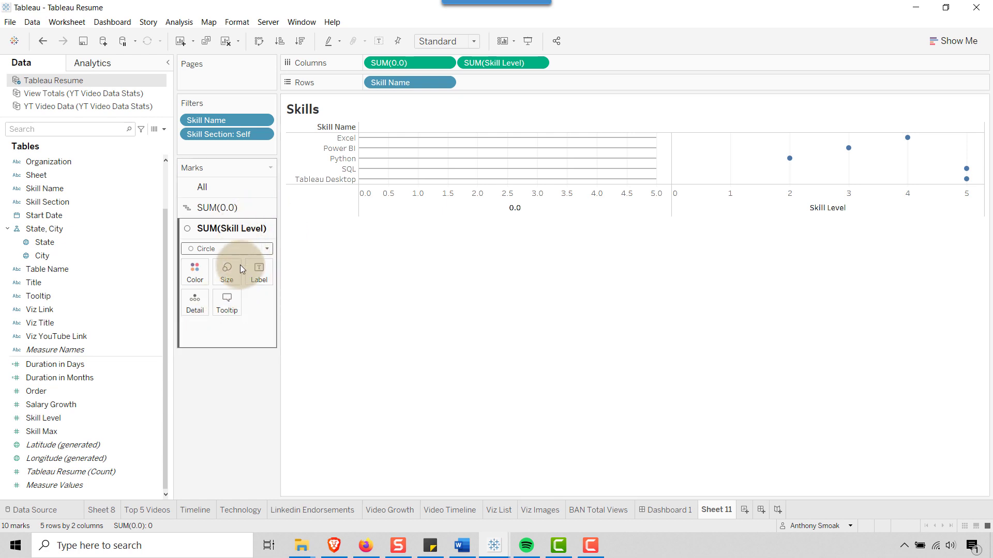
left_click(474, 41)
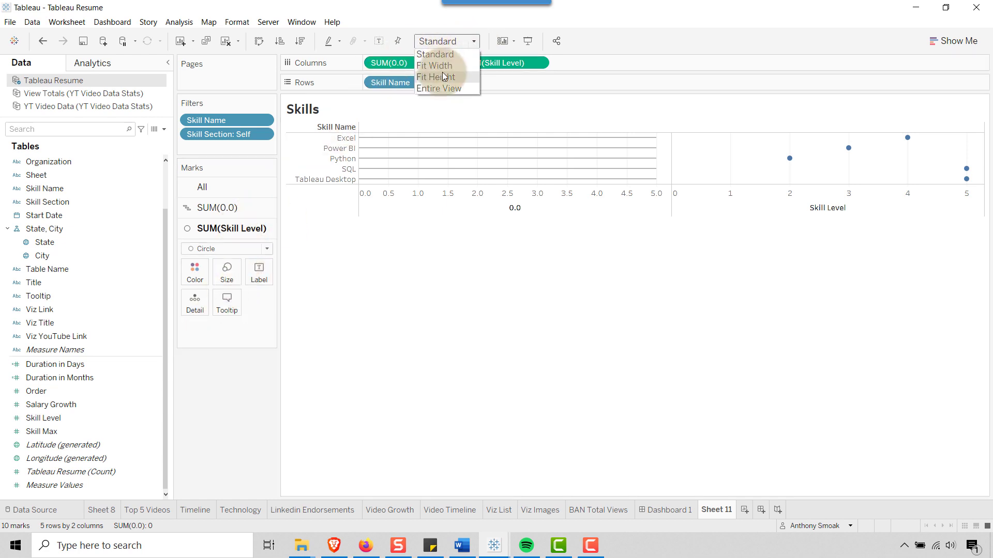
left_click(437, 87)
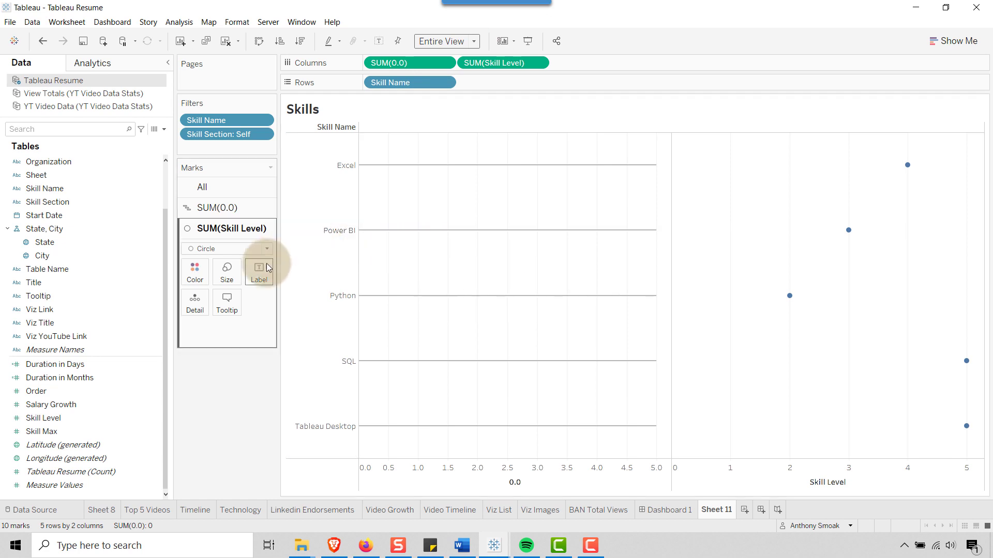
Enlarge the Skill Level circles to a medium size
left_click(233, 278)
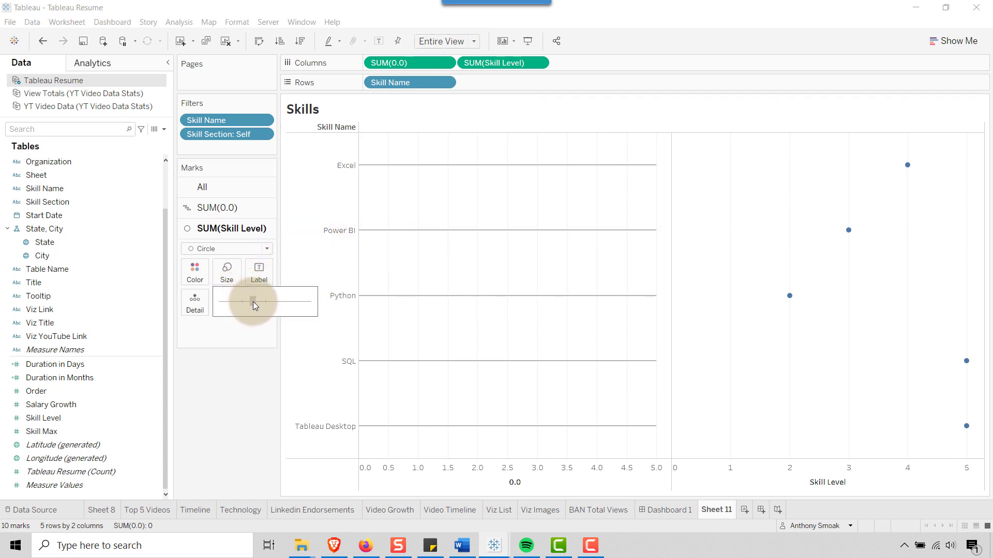
left_click_drag(253, 302, 264, 298)
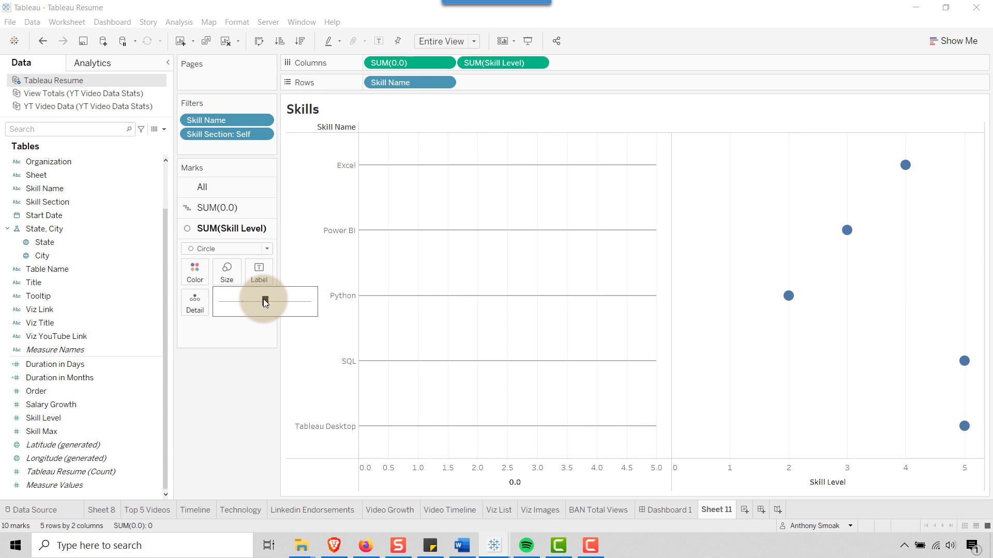
left_click(206, 389)
Color the Skill Level circles by Measure Names and check their color assignment
left_click(62, 350)
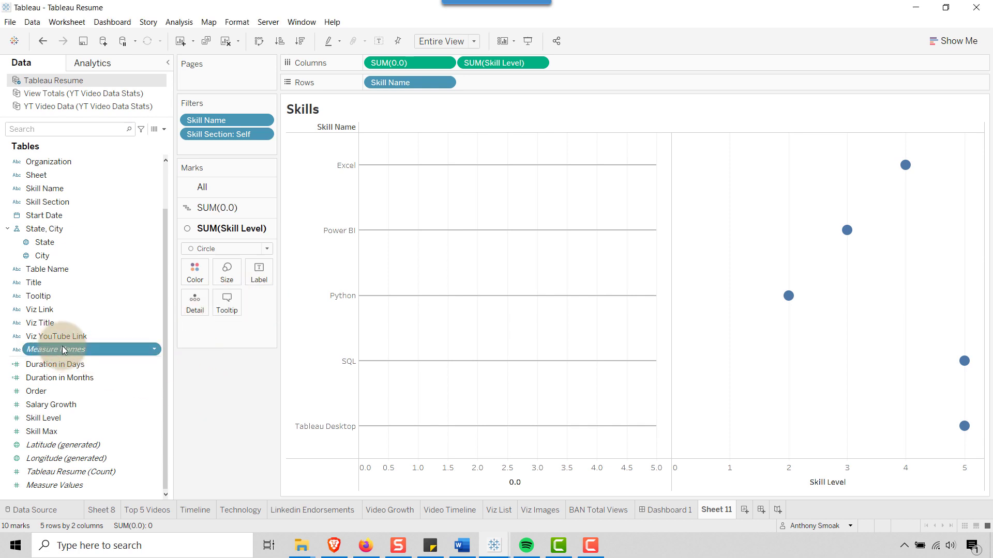
left_click_drag(63, 350, 197, 271)
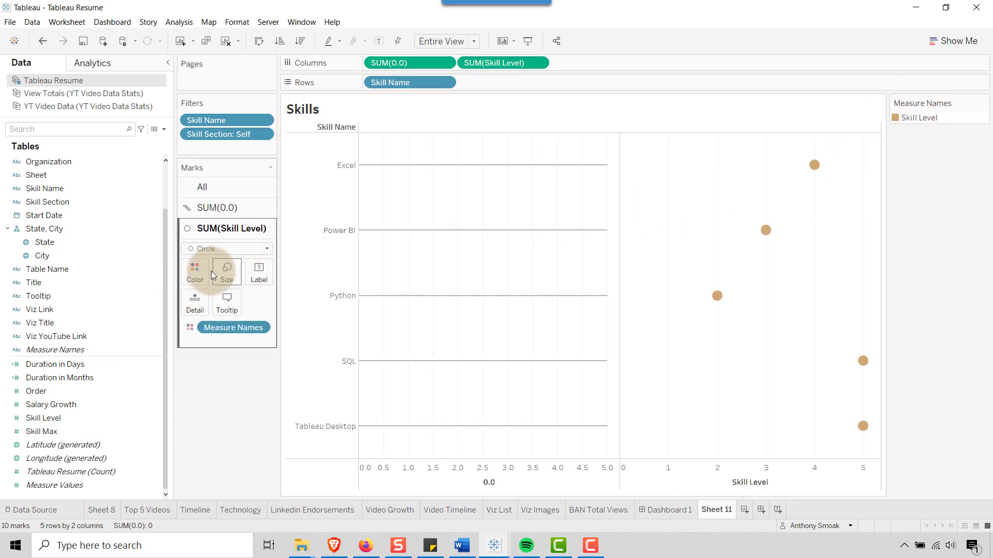
left_click(195, 271)
left_click(230, 311)
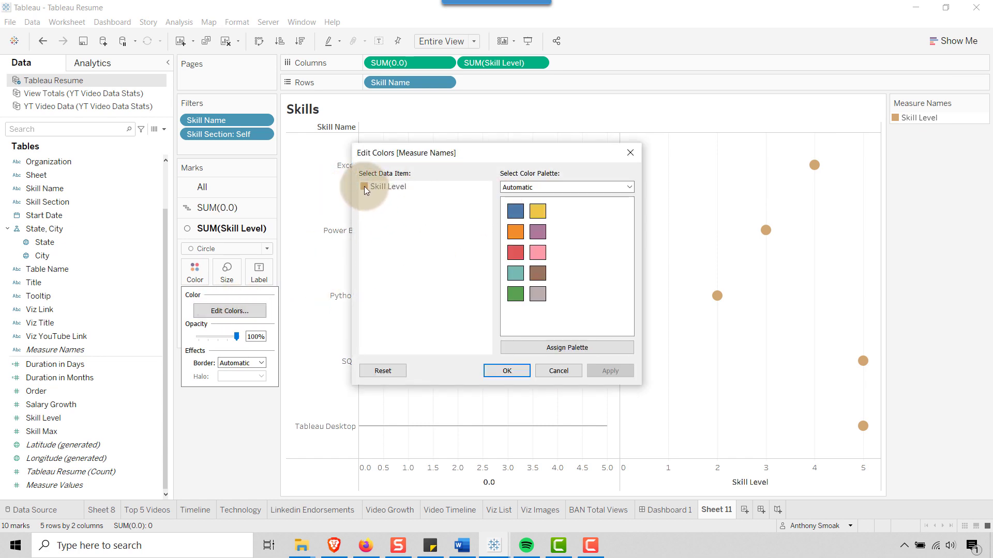
left_click(558, 371)
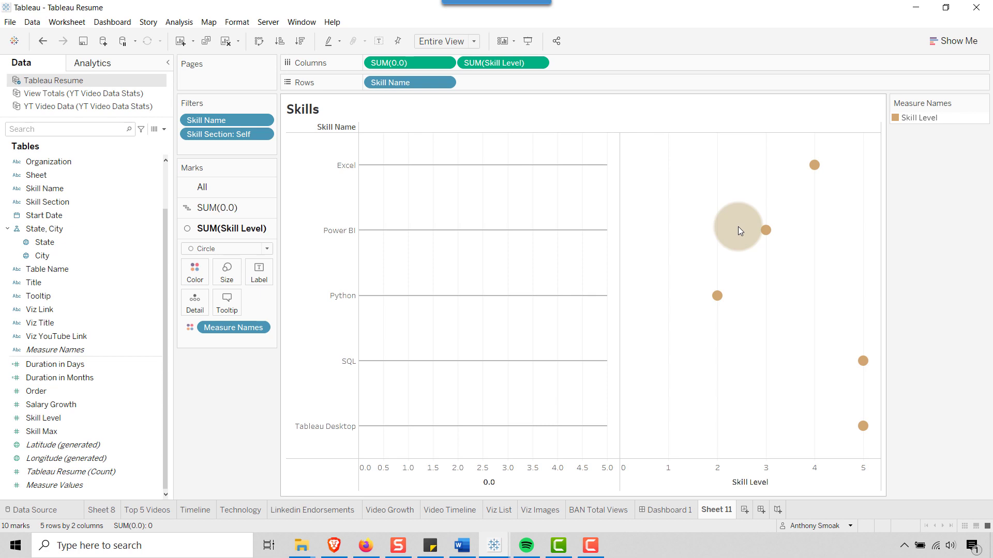
Combine Skill Level with the 0.0 lines as a dual axis and enlarge the circles further
right_click(510, 63)
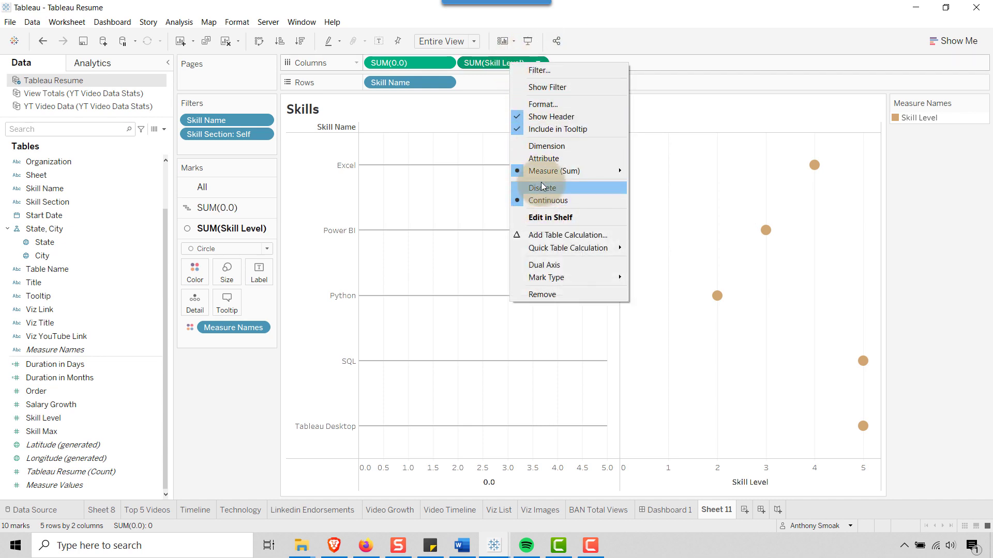
left_click(548, 264)
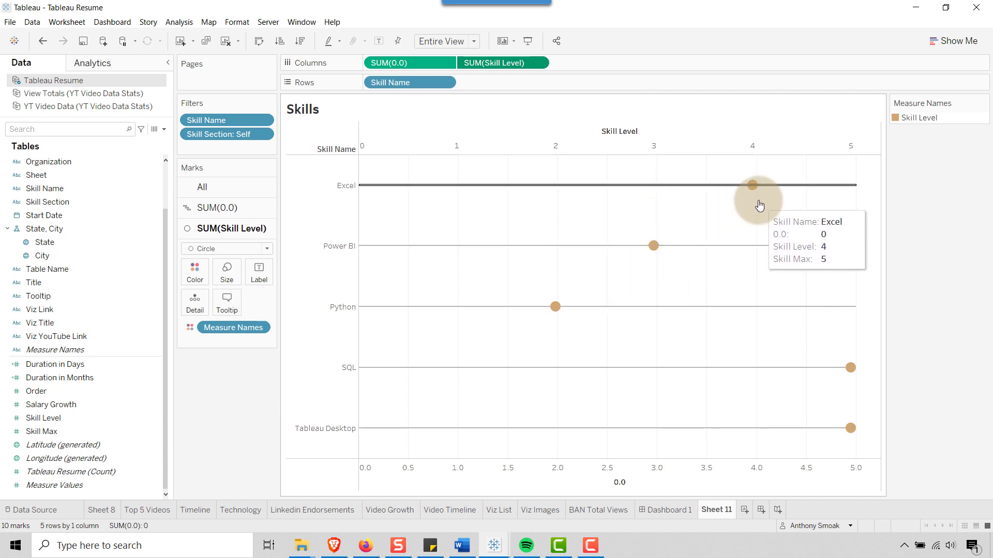
left_click(225, 271)
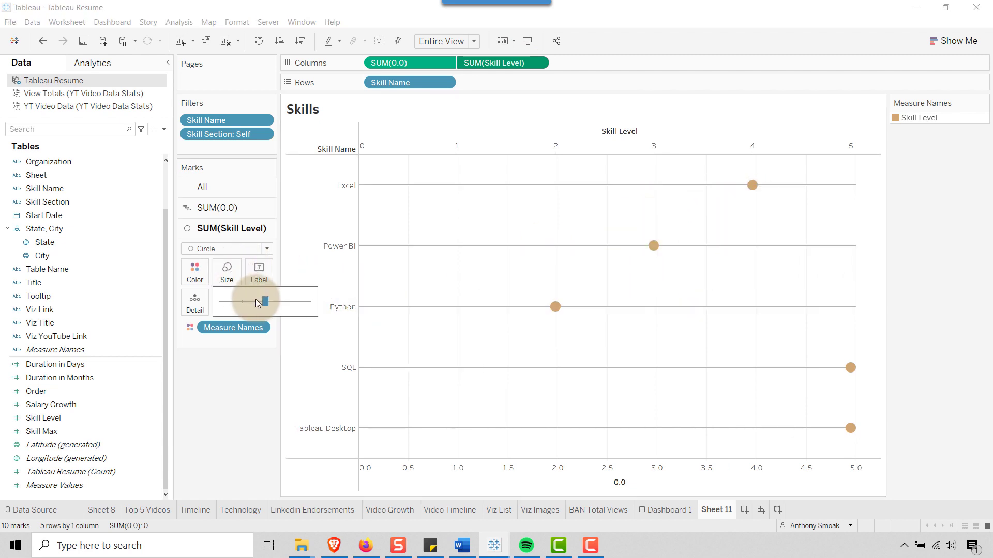
left_click_drag(274, 304, 280, 303)
left_click(220, 438)
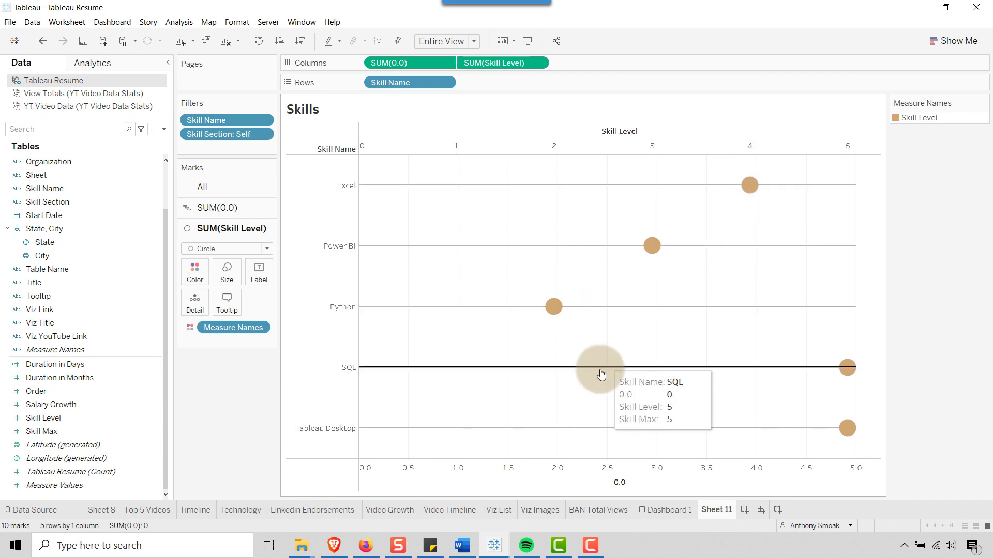
Synchronize the 0.0 axis with the Skill Level axis
left_click(533, 471)
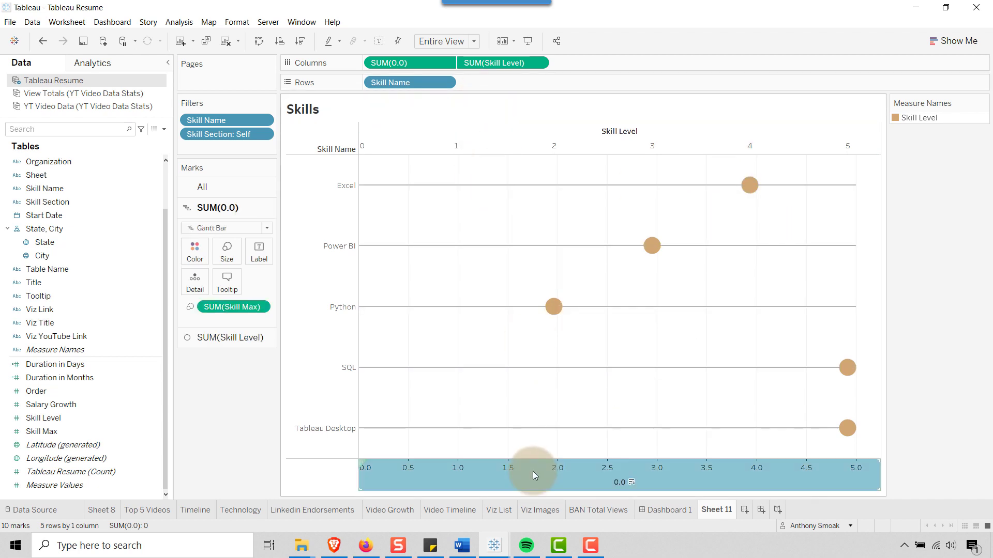
right_click(533, 470)
left_click(574, 392)
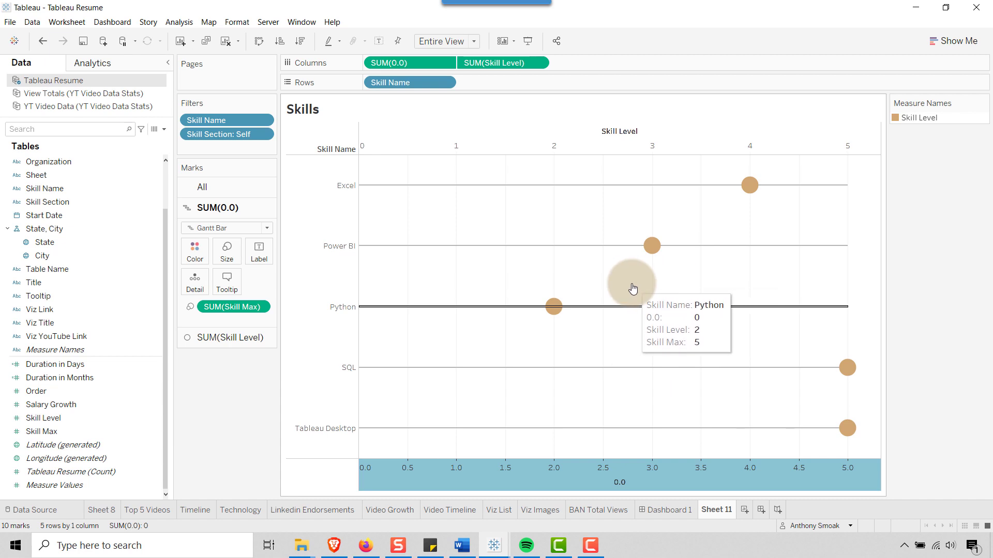
Sort Skill Name in descending order by the sum of the Skill Level field
right_click(410, 82)
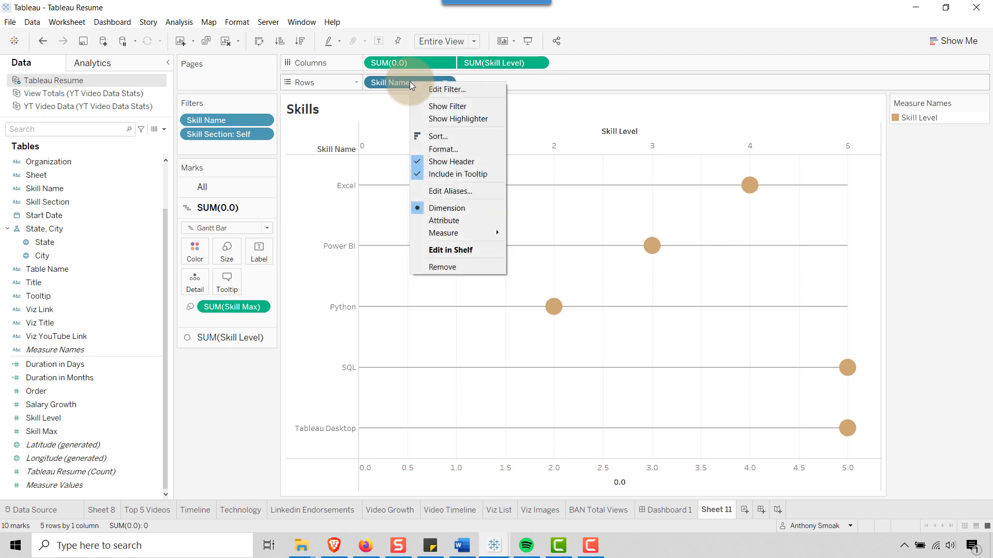
left_click(437, 136)
left_click(453, 234)
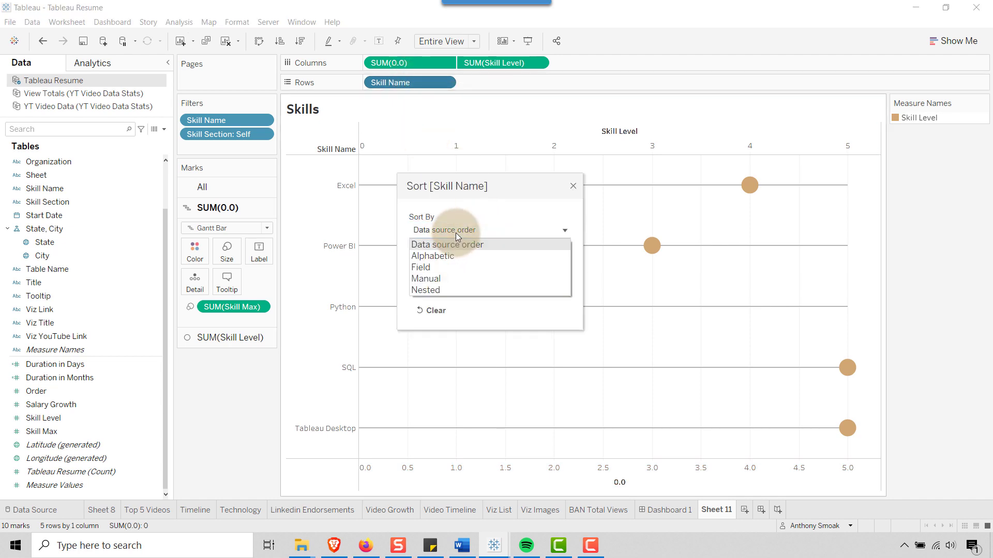
left_click(441, 266)
left_click(433, 281)
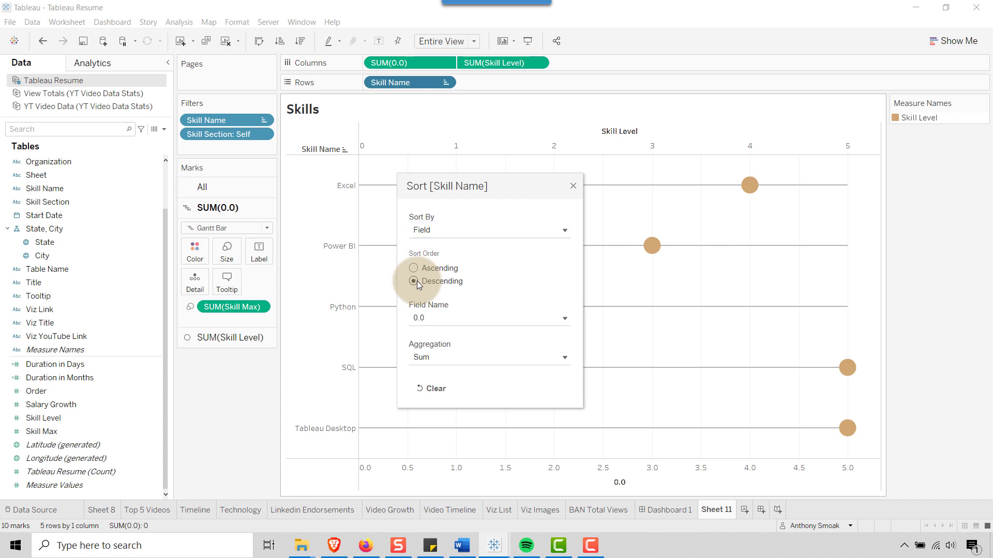
left_click(449, 321)
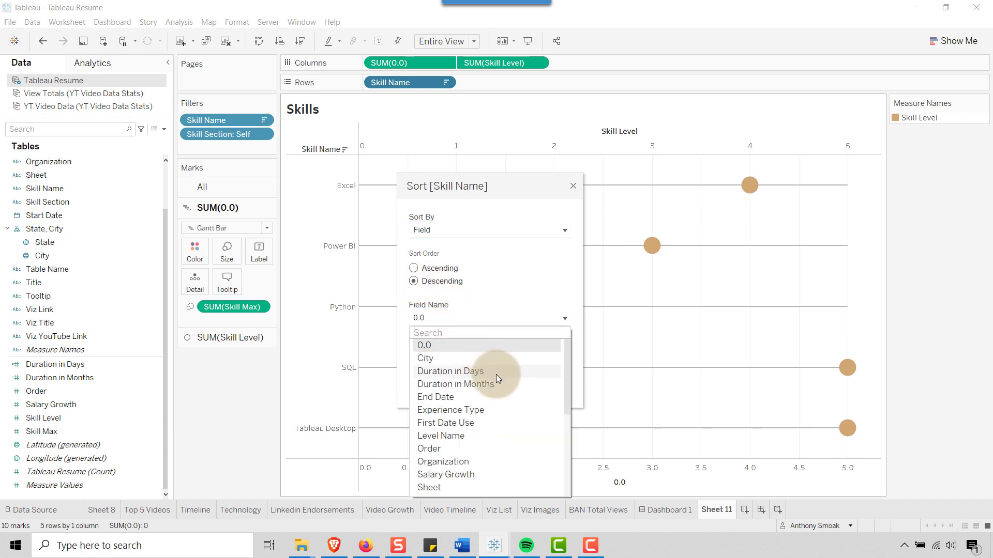
scroll(499, 383, "down", 2)
scroll(499, 385, "down", 1)
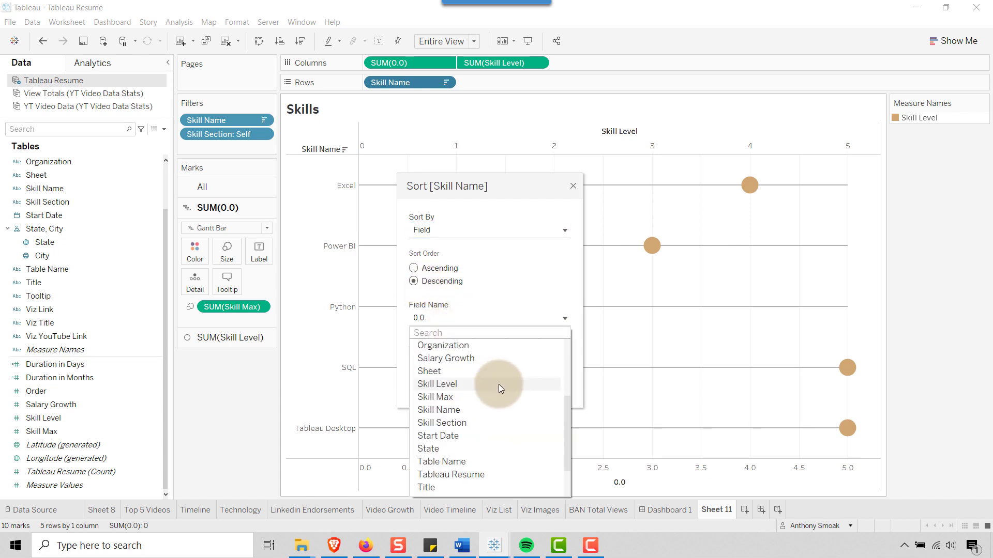
left_click(455, 386)
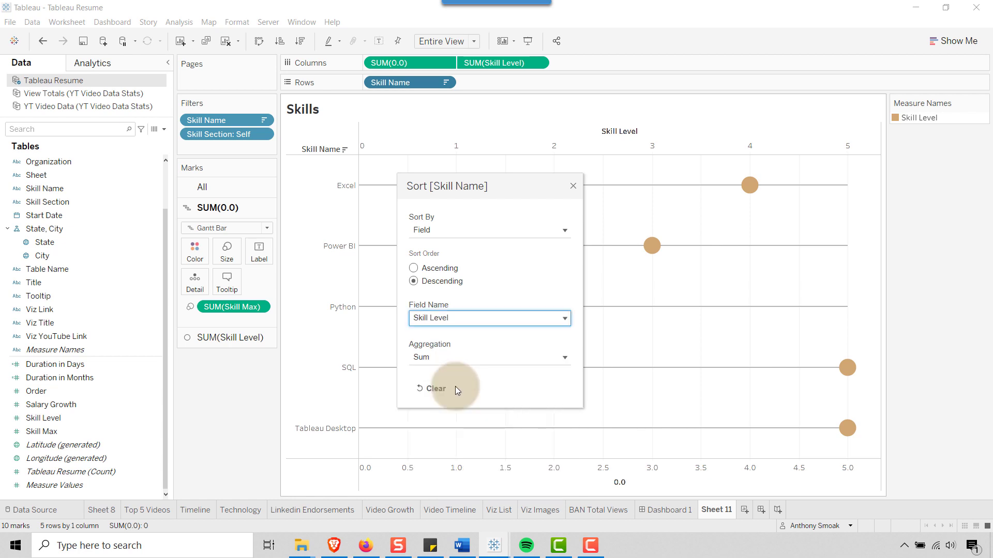
left_click(573, 186)
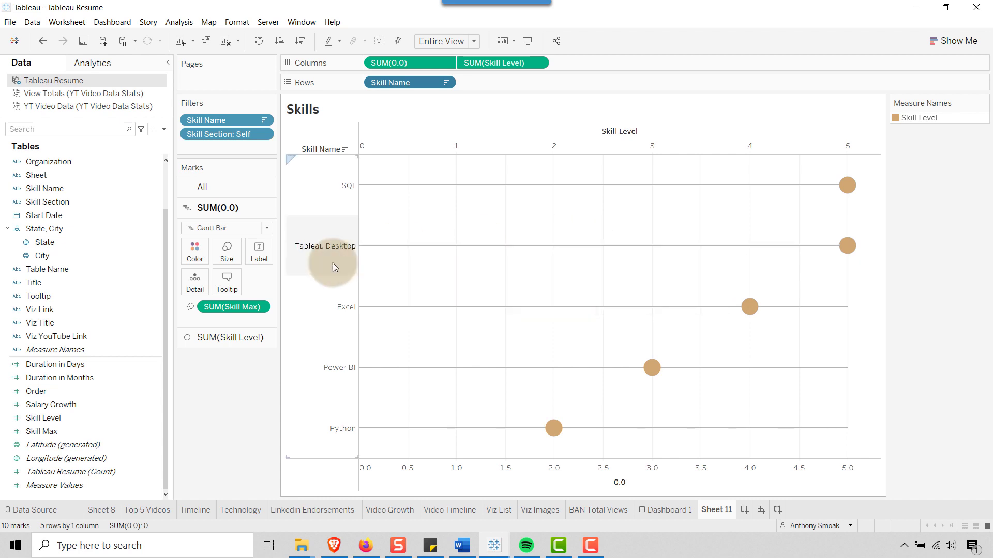
Clear all tooltip text from the 0.0 line marks and check the tooltips on the Skill Level circles
left_click(234, 287)
left_click_drag(452, 222, 310, 184)
key("Delete")
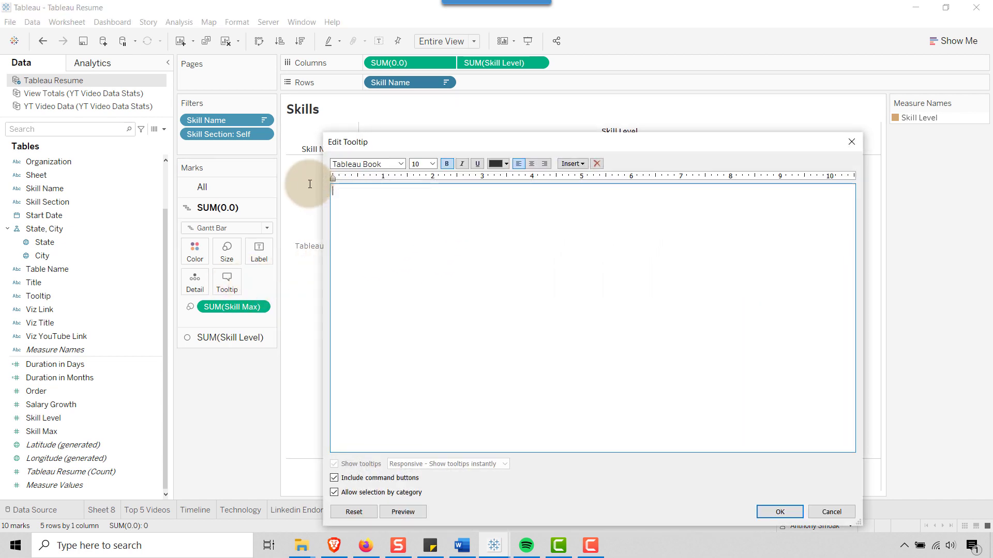
left_click(779, 512)
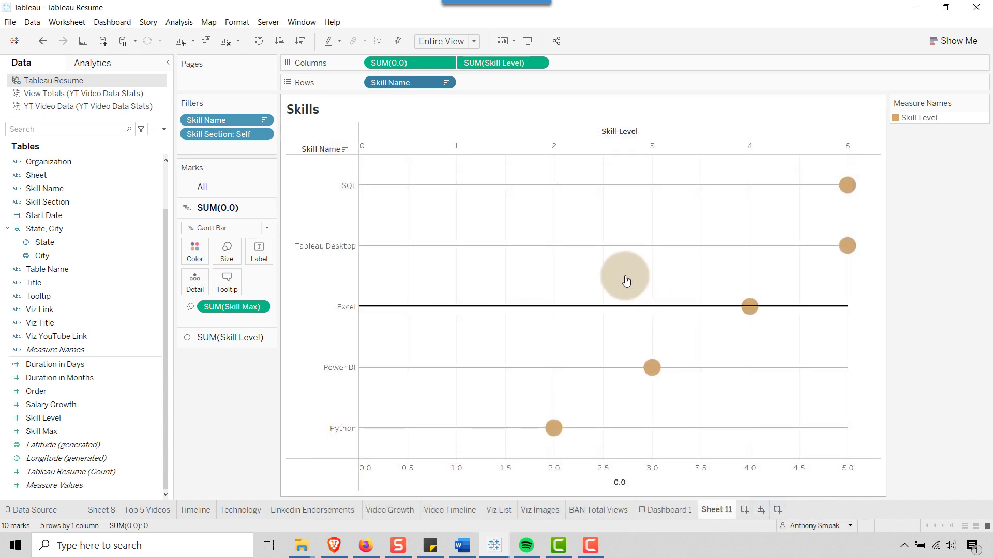
mouse_move(848, 188)
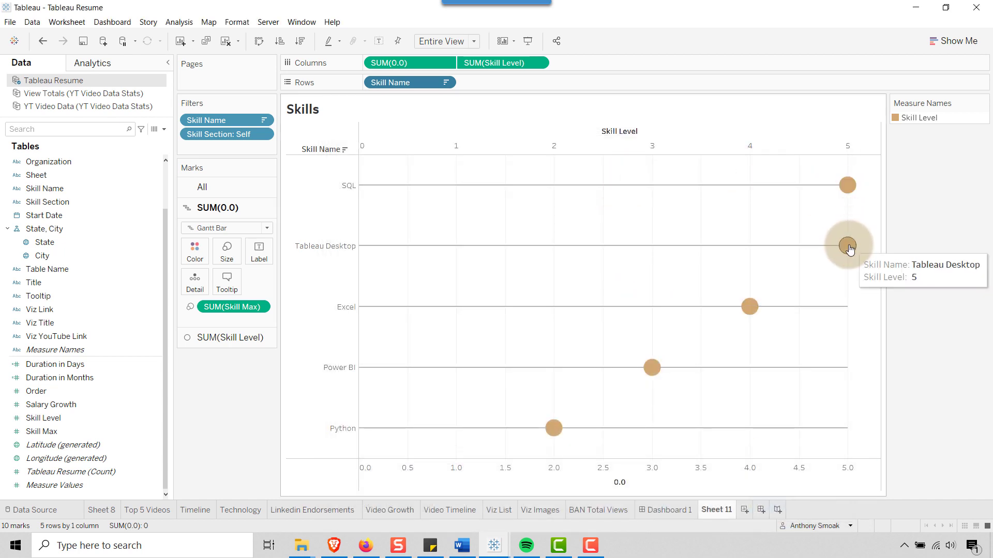
mouse_move(752, 323)
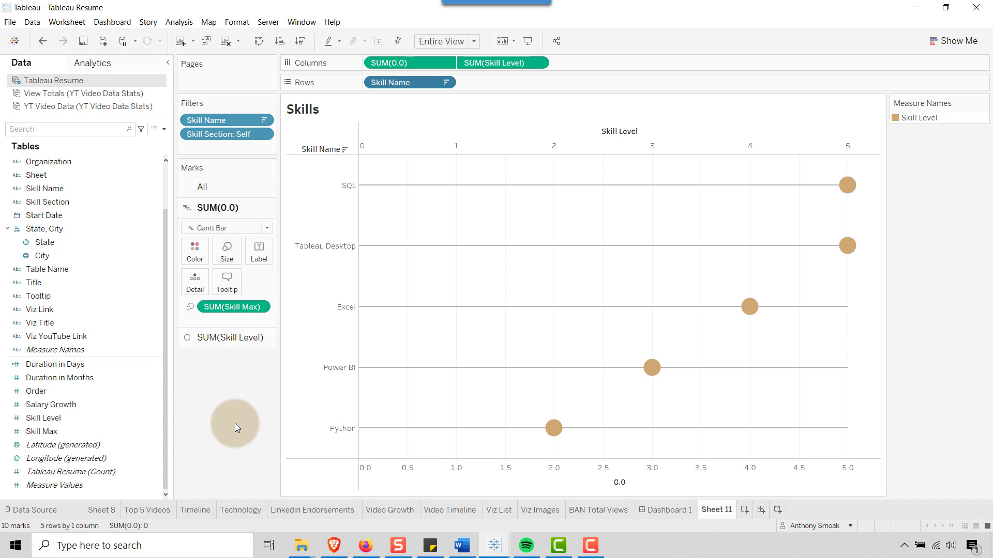
Hide the axis headers and the Skill Name row header on the Skills chart
right_click(445, 474)
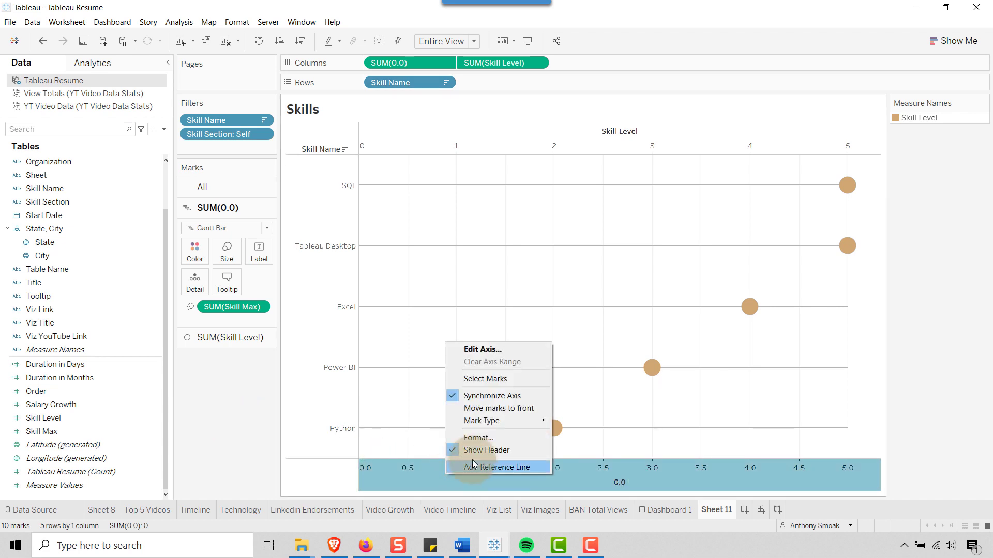
left_click(473, 451)
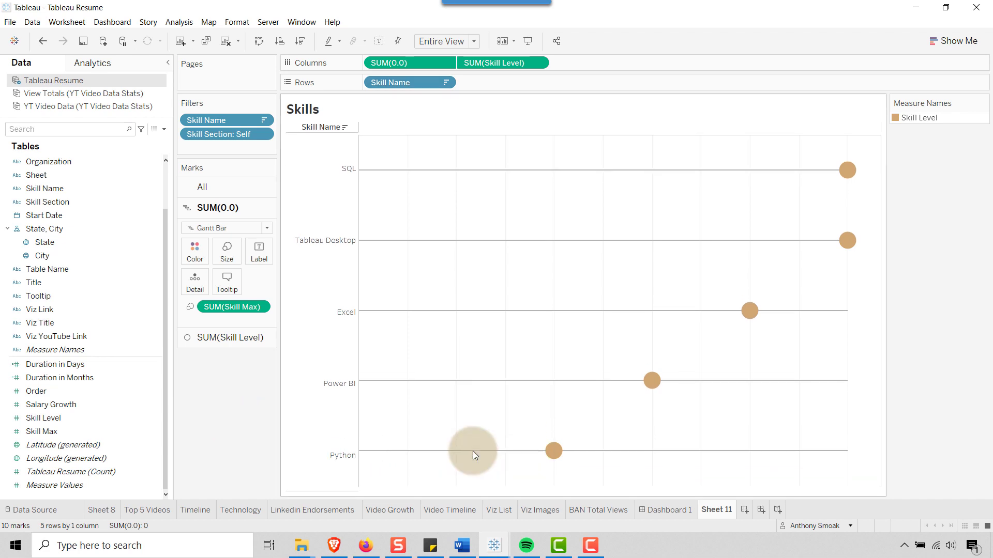
left_click(304, 169)
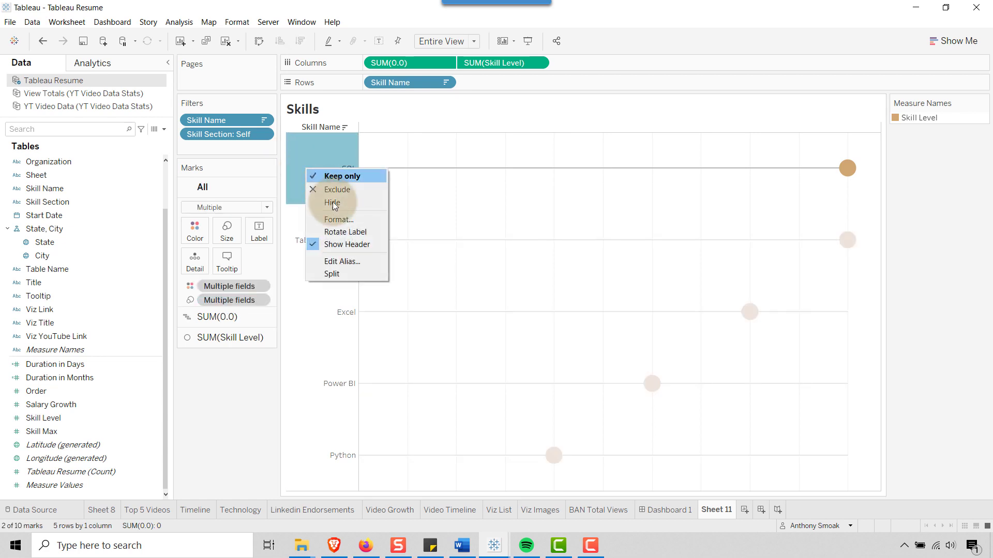
left_click(343, 244)
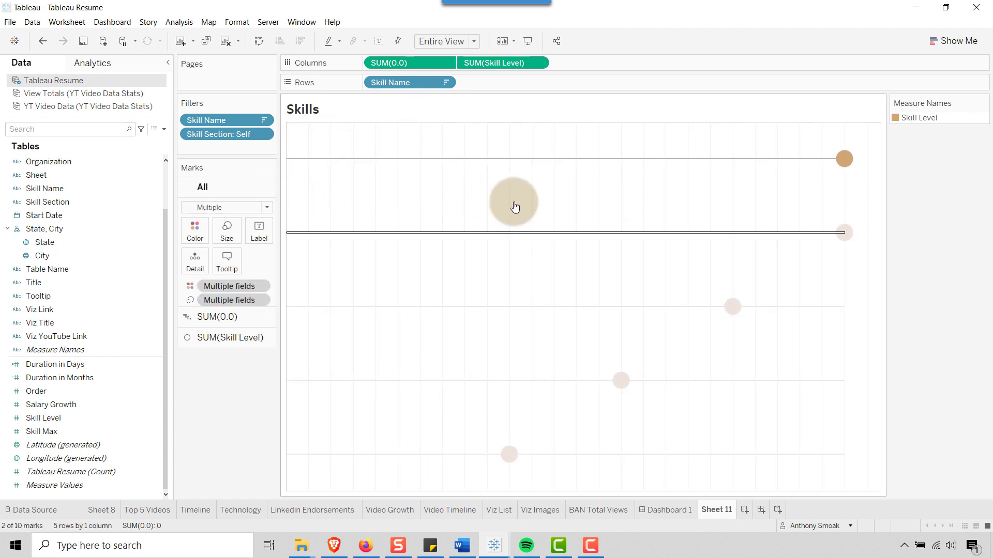
Format the Skills chart's borders, setting the row divider and column divider panes to None
right_click(538, 202)
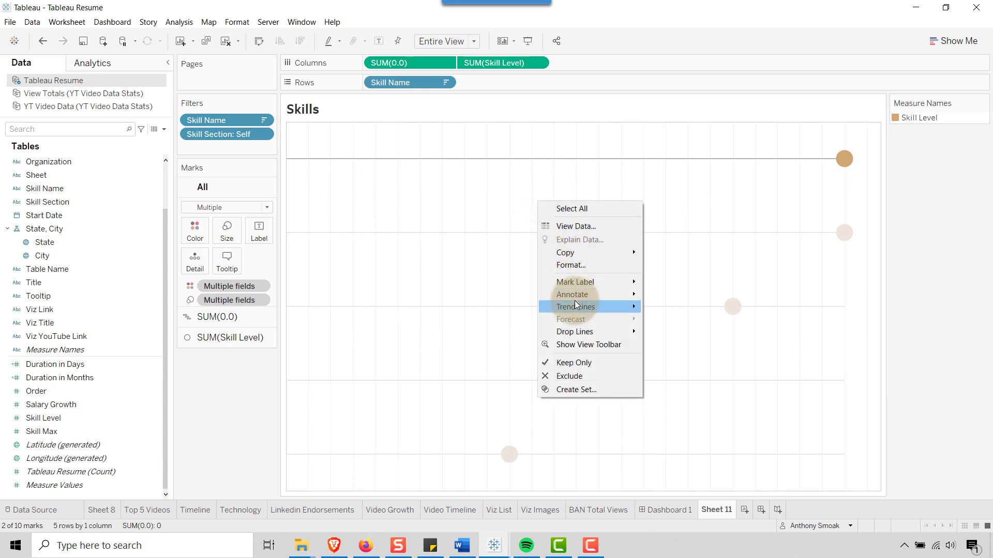
left_click(571, 264)
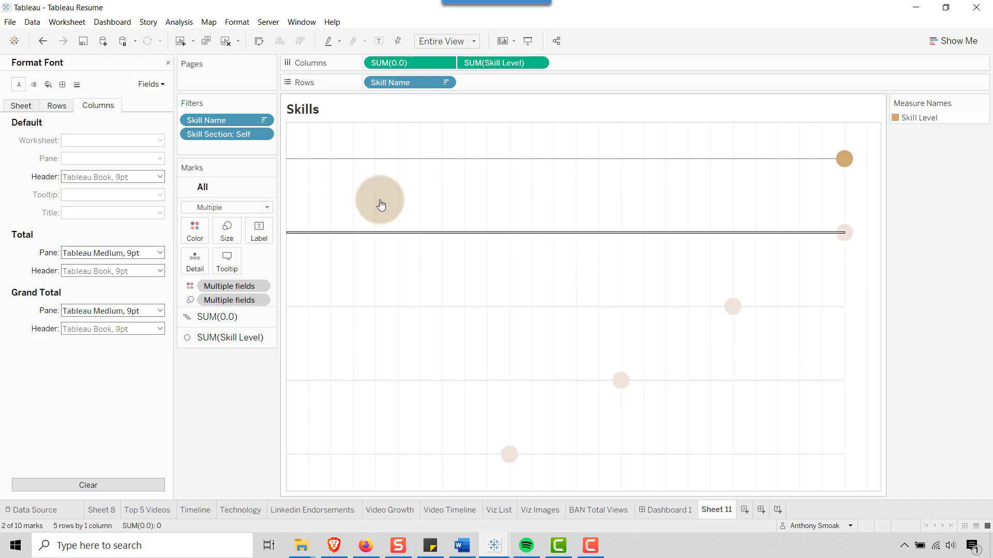
left_click(64, 88)
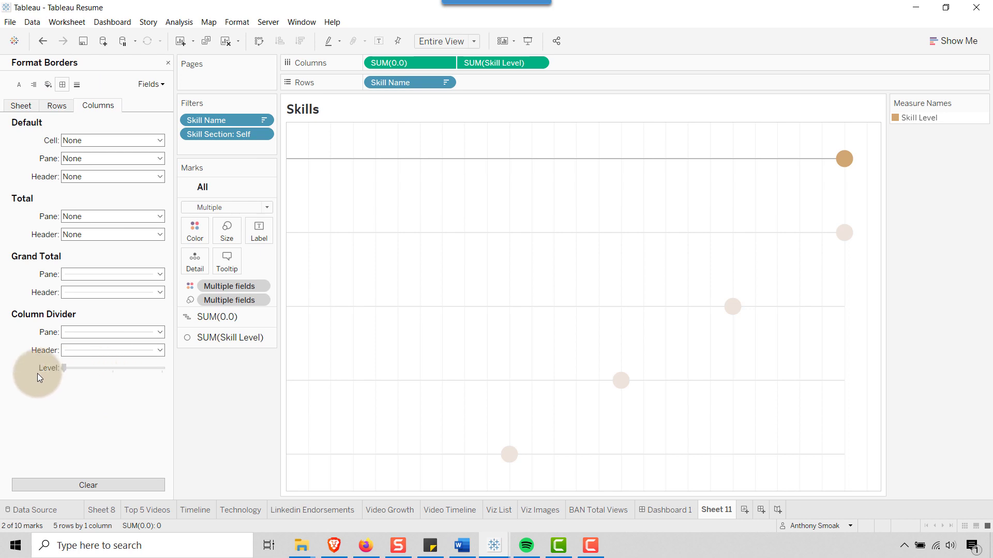
left_click(159, 332)
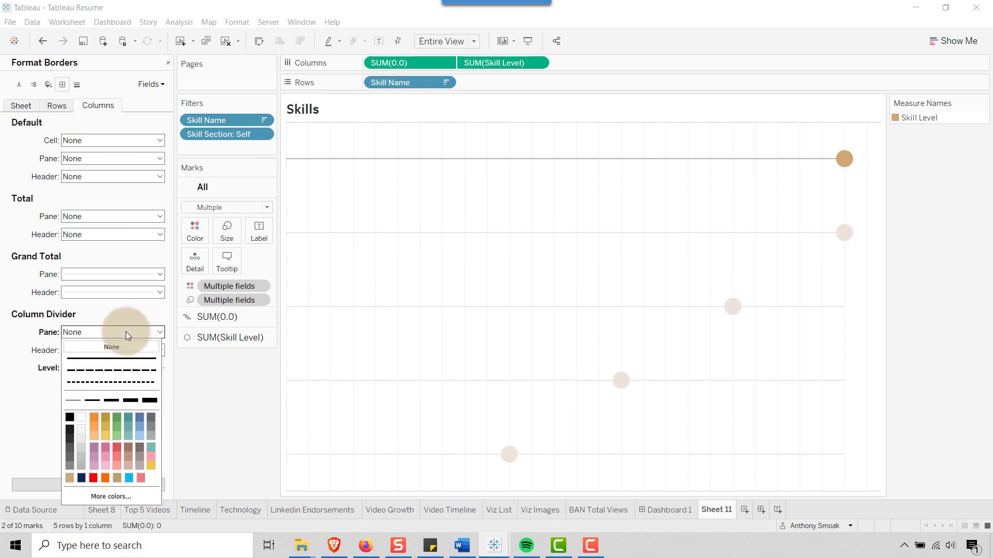
left_click(32, 106)
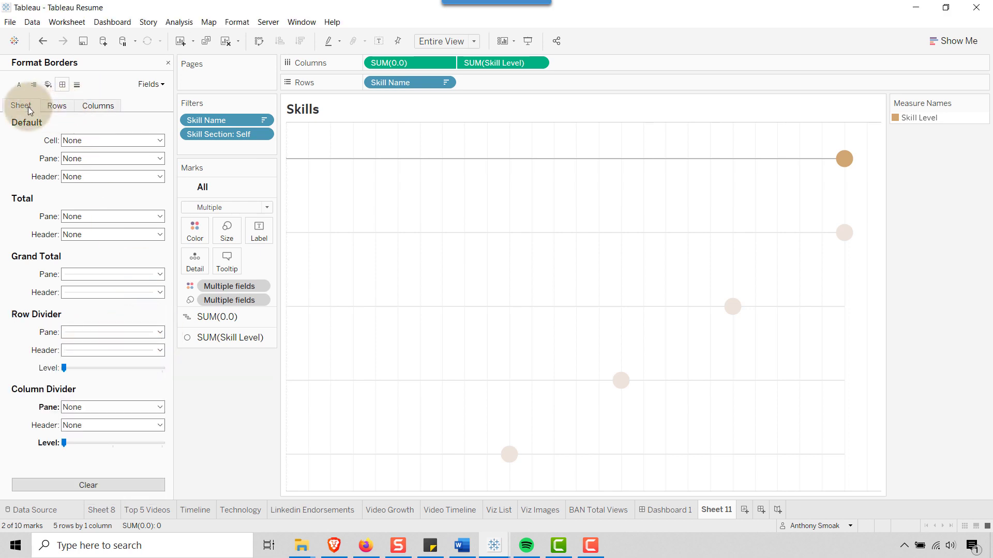
left_click(158, 333)
left_click(147, 347)
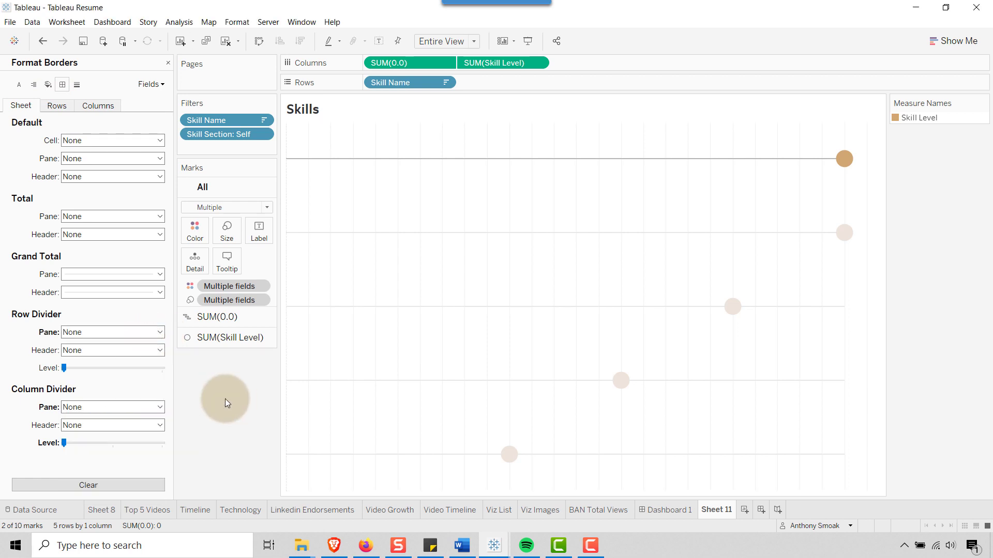
left_click(160, 408)
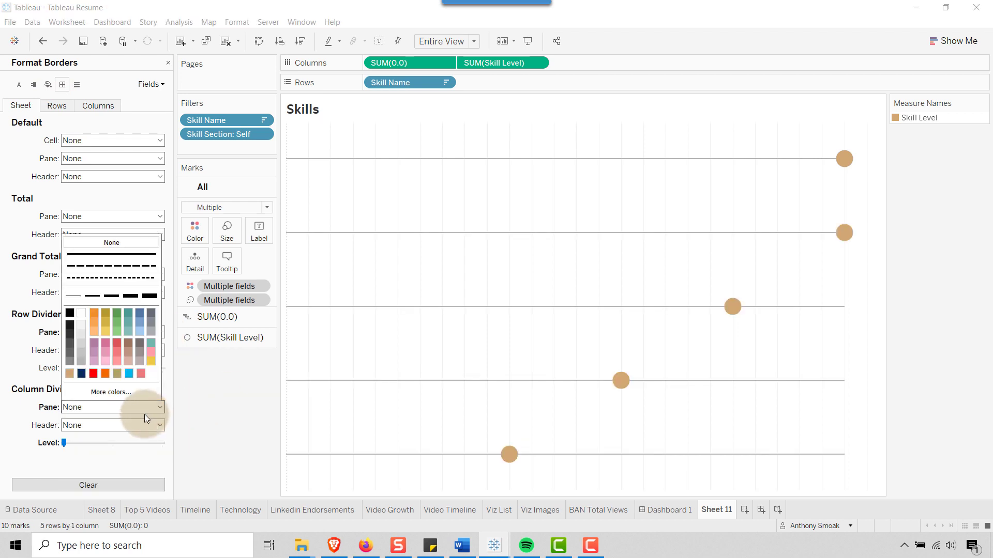
left_click(127, 253)
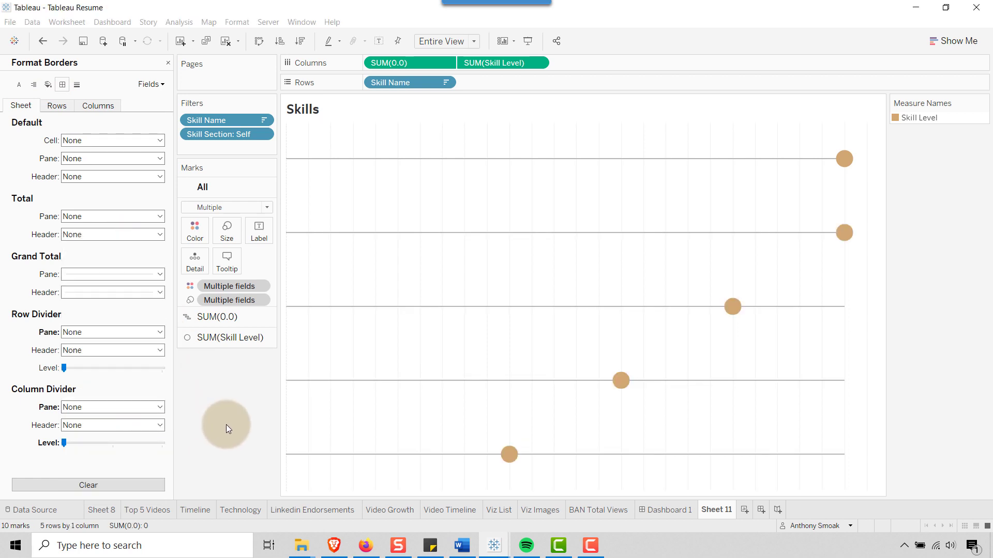
Set the column grid lines and zero lines of the Skills chart to None
left_click(71, 106)
left_click(94, 106)
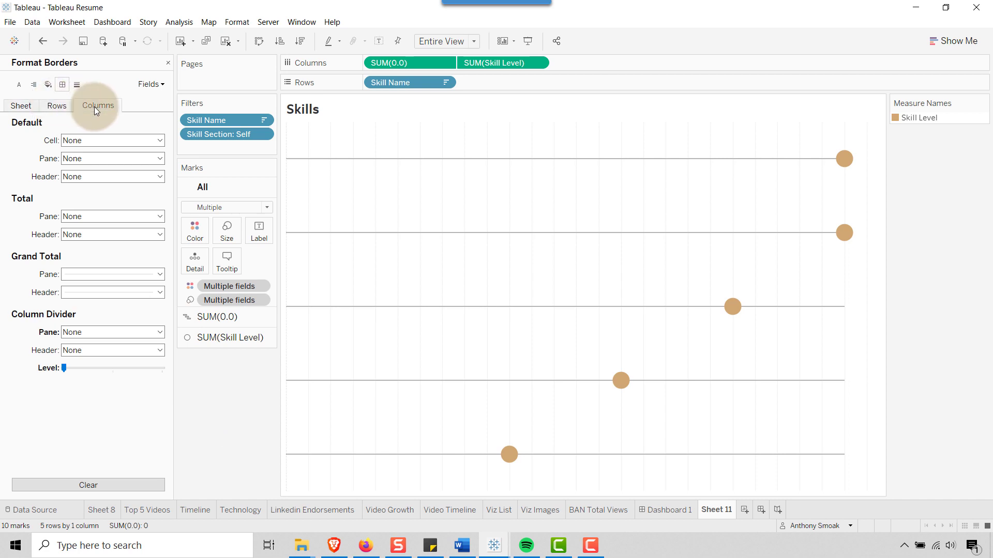
left_click(77, 85)
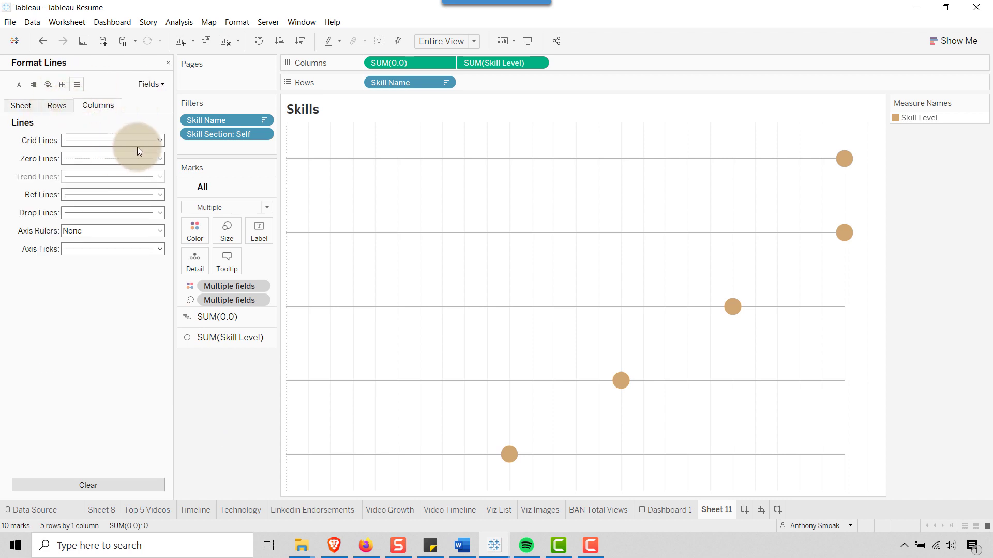
left_click(32, 107)
left_click(58, 106)
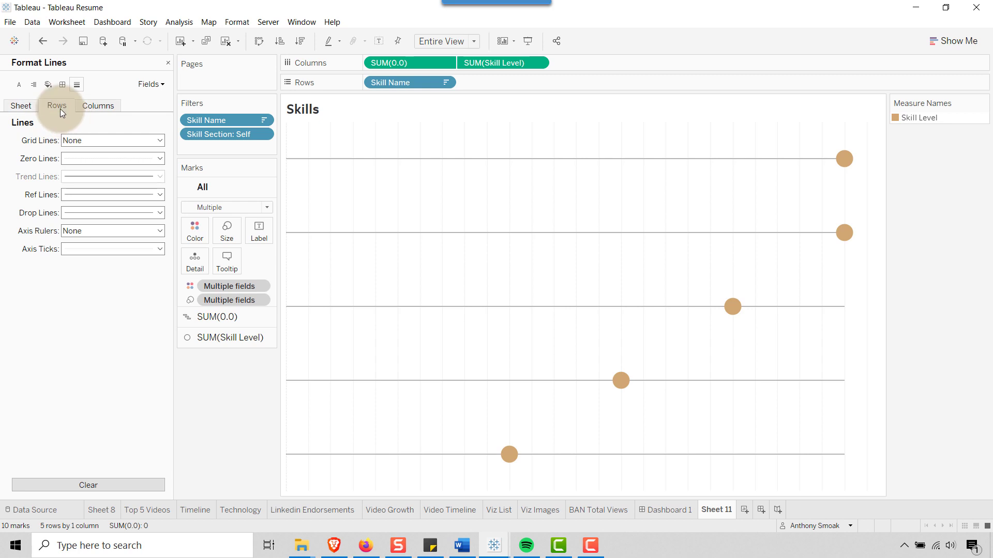
left_click(98, 106)
left_click(159, 141)
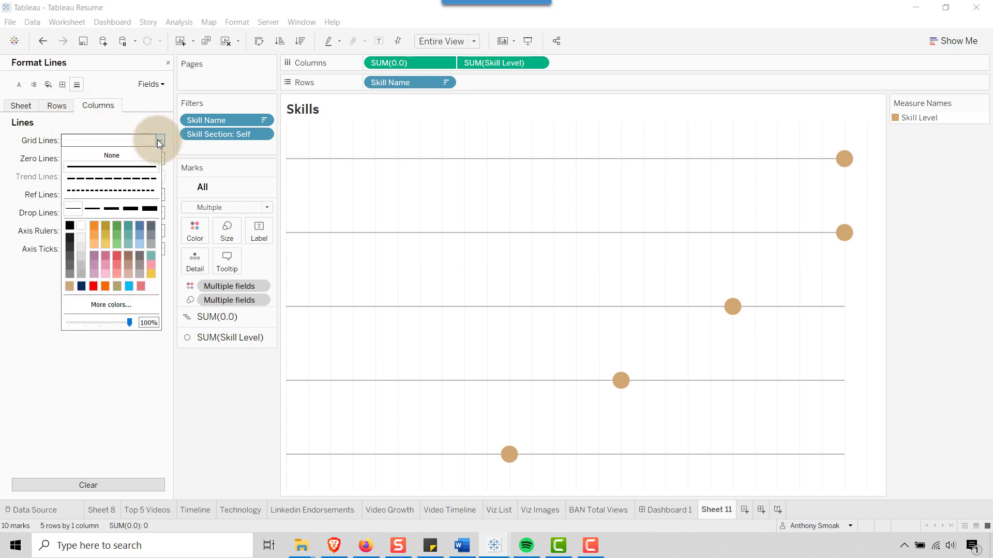
left_click(127, 155)
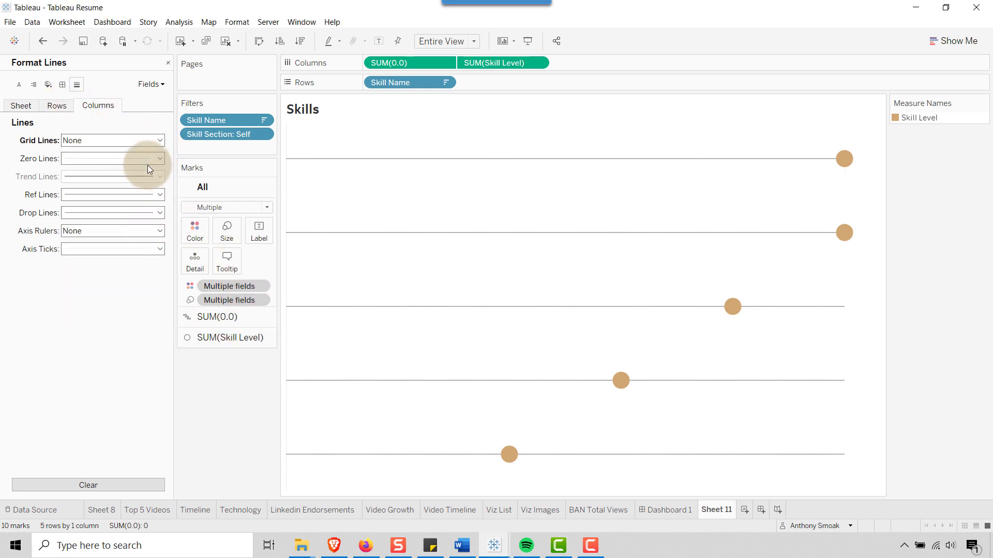
left_click(160, 158)
left_click(130, 173)
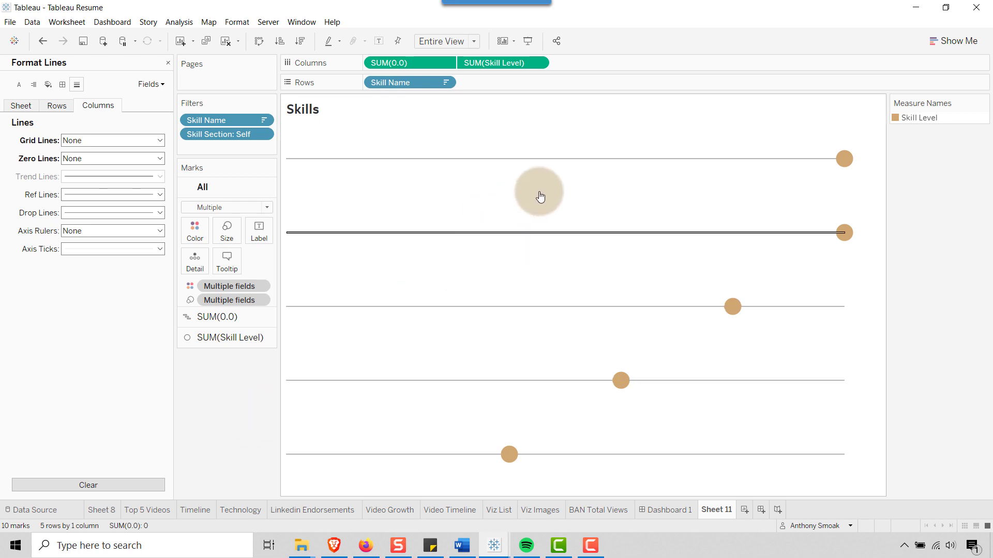
Examine the separate skill name text labels above the Skill Level lines on Dashboard 1
left_click(667, 511)
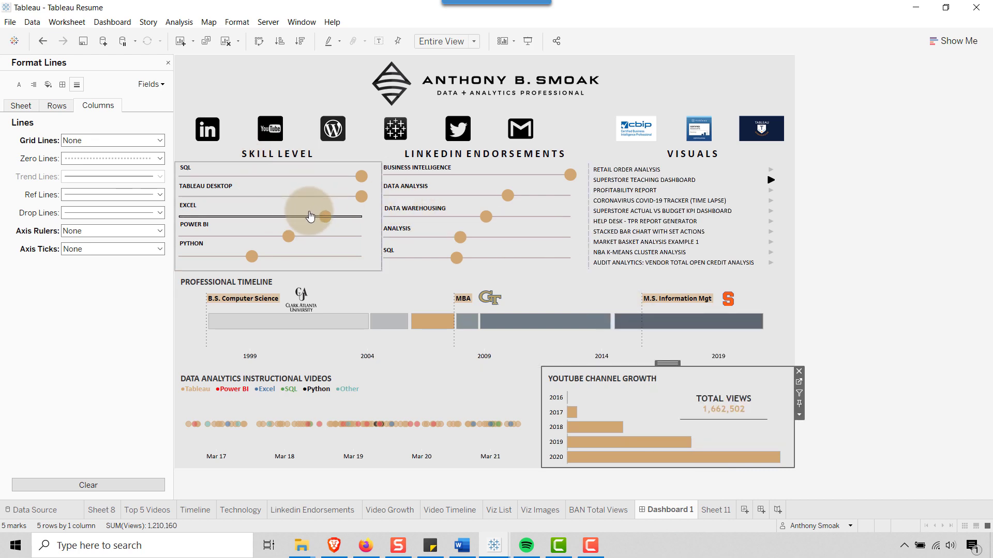
left_click(182, 171)
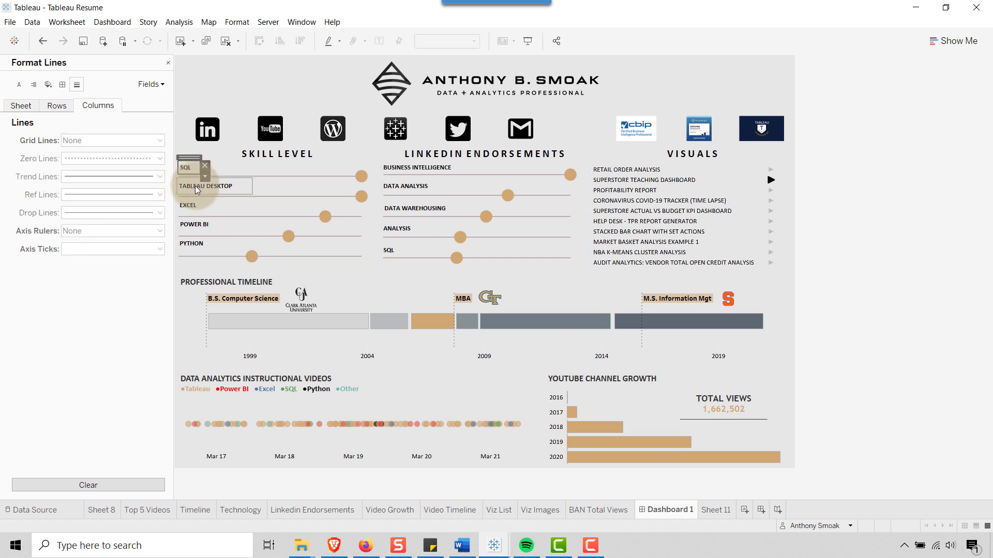
left_click(196, 225)
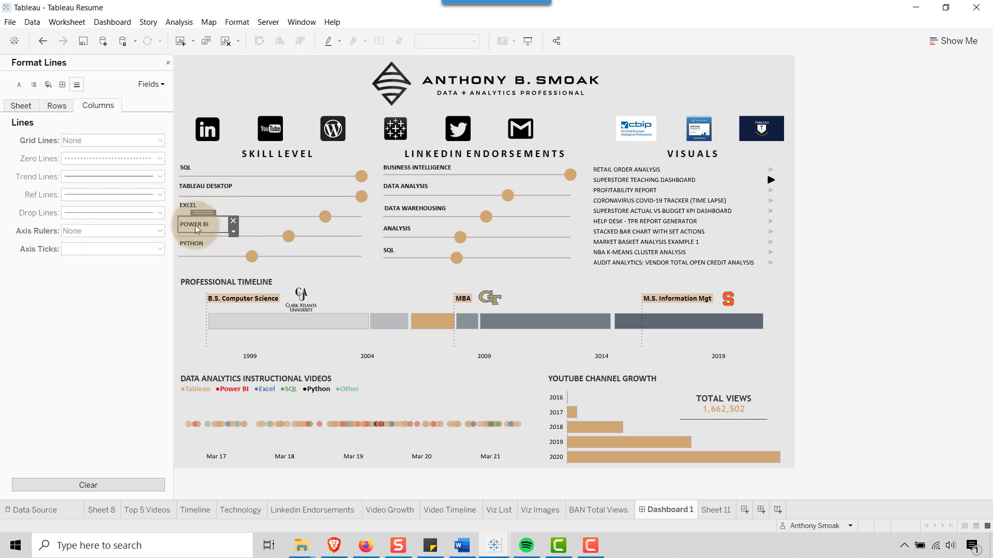
left_click(193, 245)
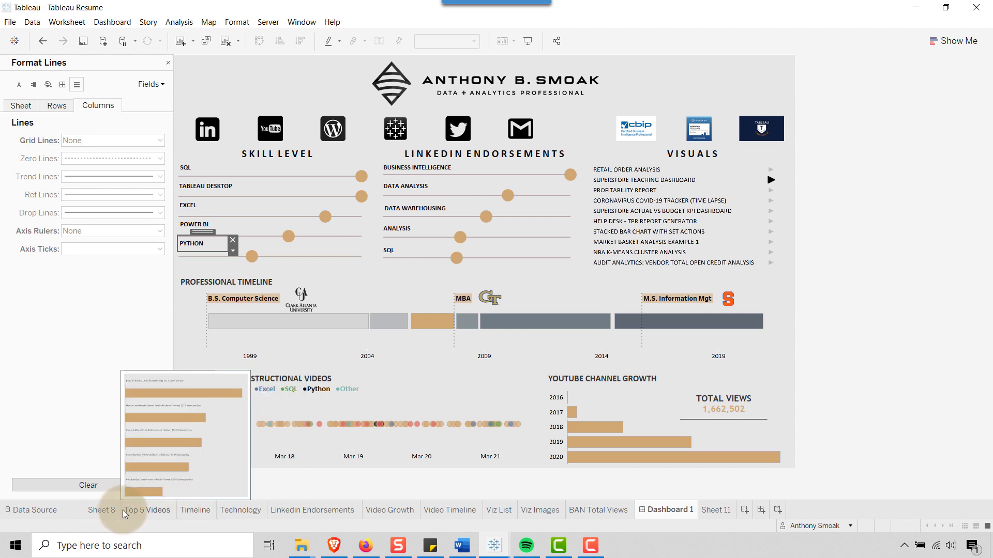
Look through the workbook's other finished sheets, viewing Sheet 8 and Top 5 Videos
mouse_move(114, 514)
mouse_move(244, 513)
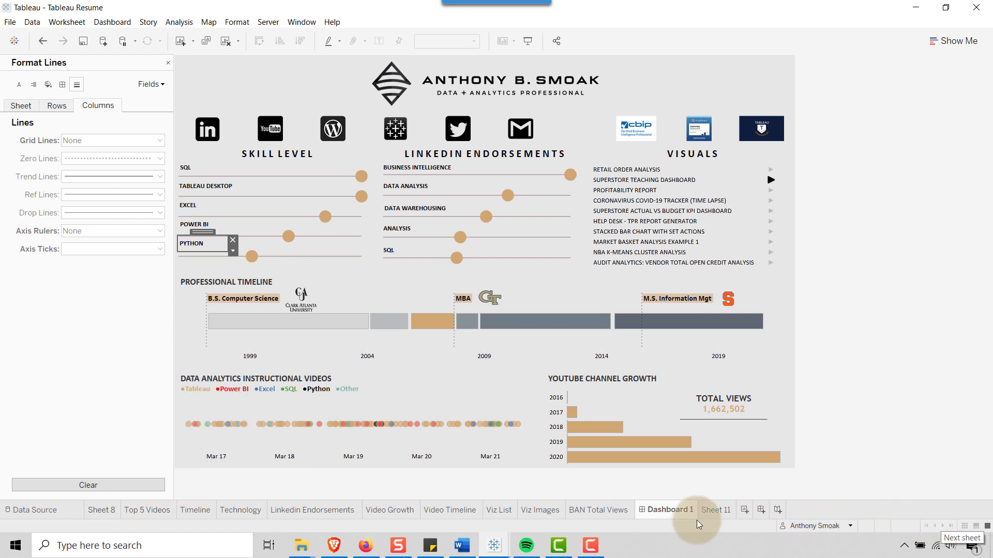
left_click(101, 510)
left_click(148, 508)
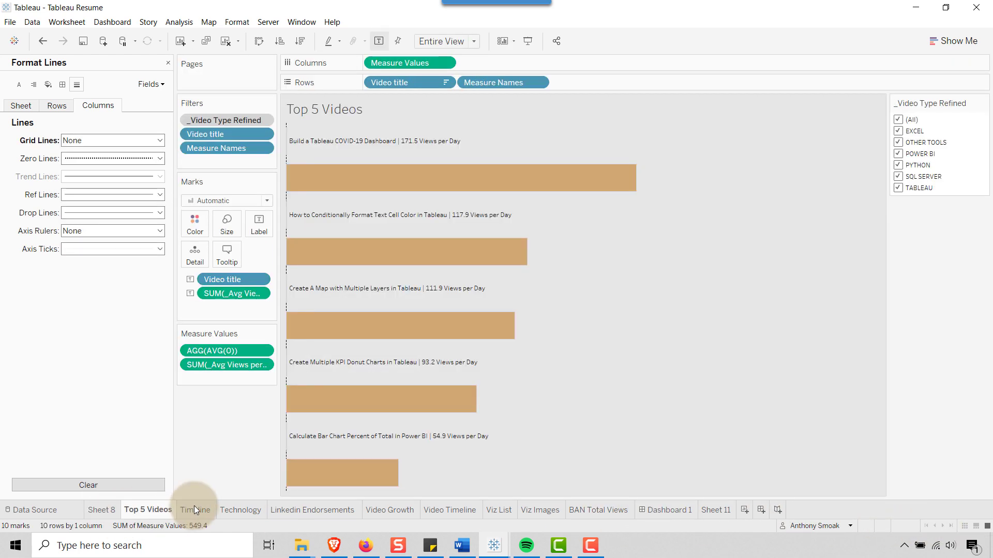
Look through the Timeline and Technology sheets, then return to Sheet 11
left_click(194, 510)
left_click(244, 509)
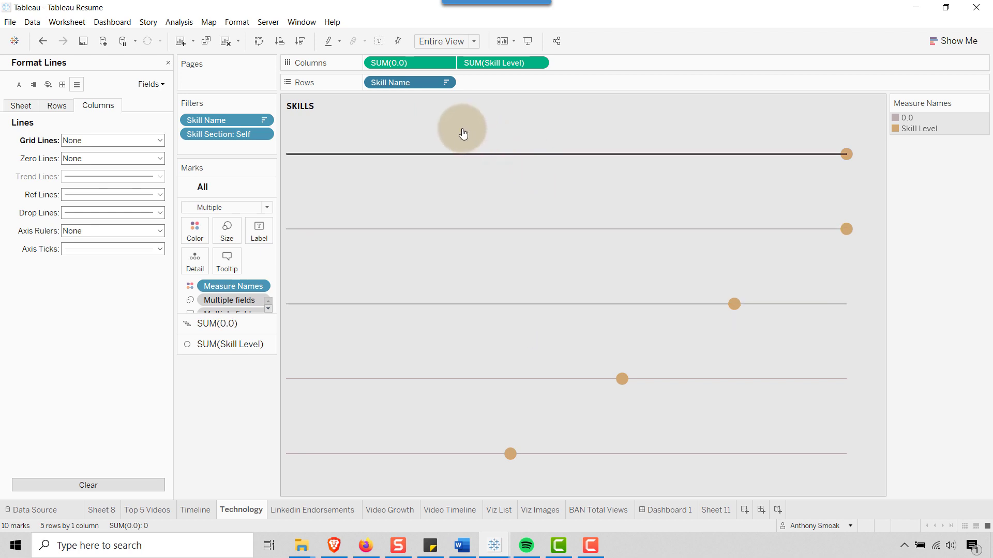
left_click(714, 510)
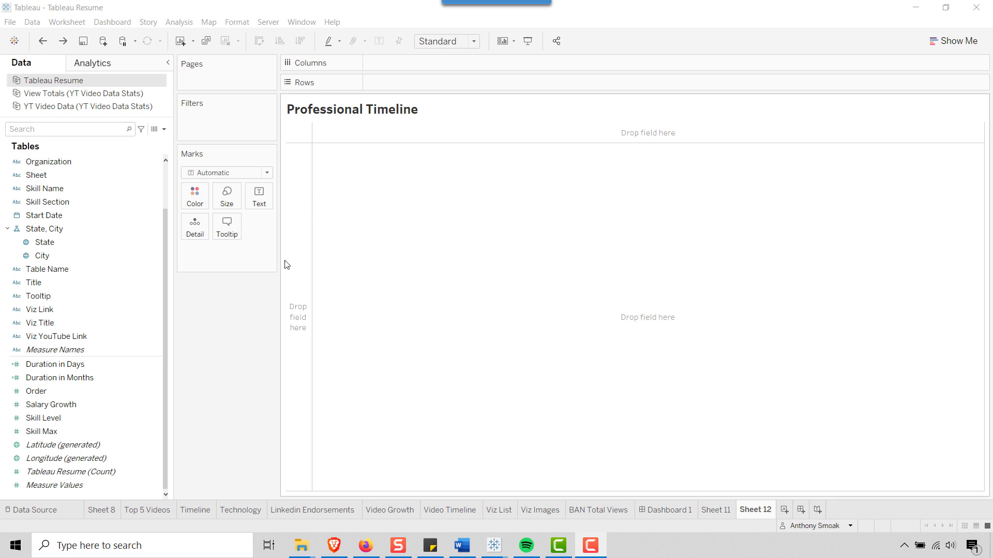
Filter the Professional Timeline sheet by Organization, including every value except Null, Clark Atlanta University and Syracuse
left_click_drag(48, 162, 206, 124)
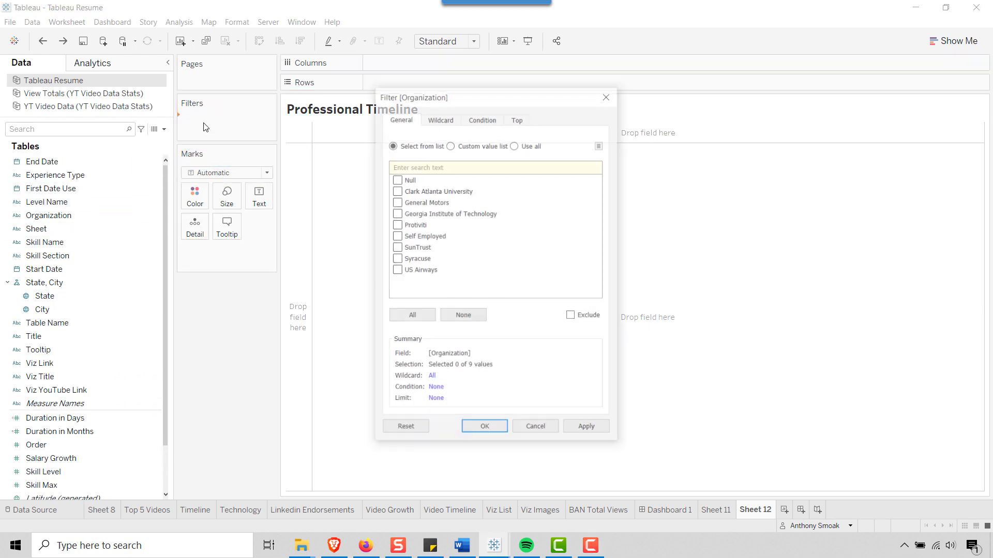
left_click(410, 316)
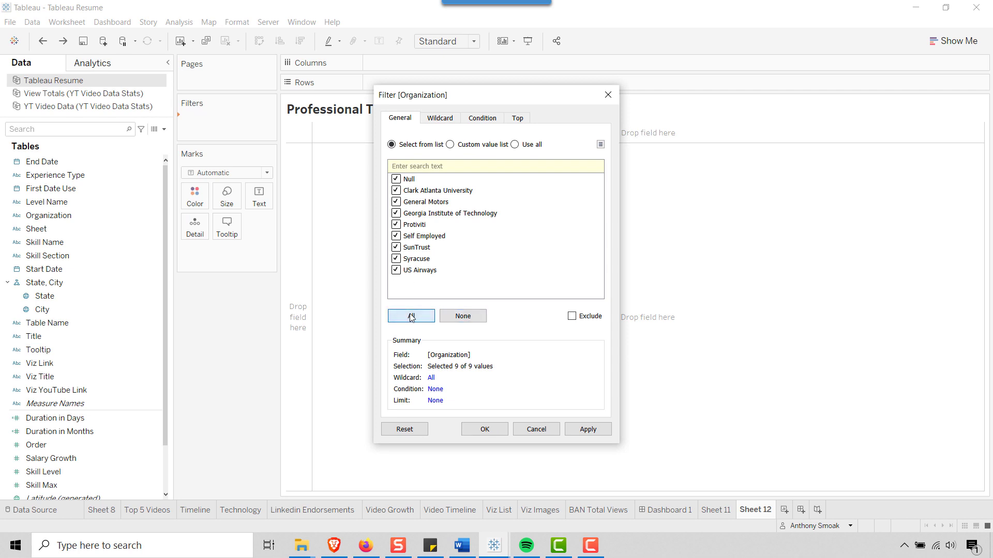
left_click(396, 191)
left_click(396, 179)
left_click(485, 429)
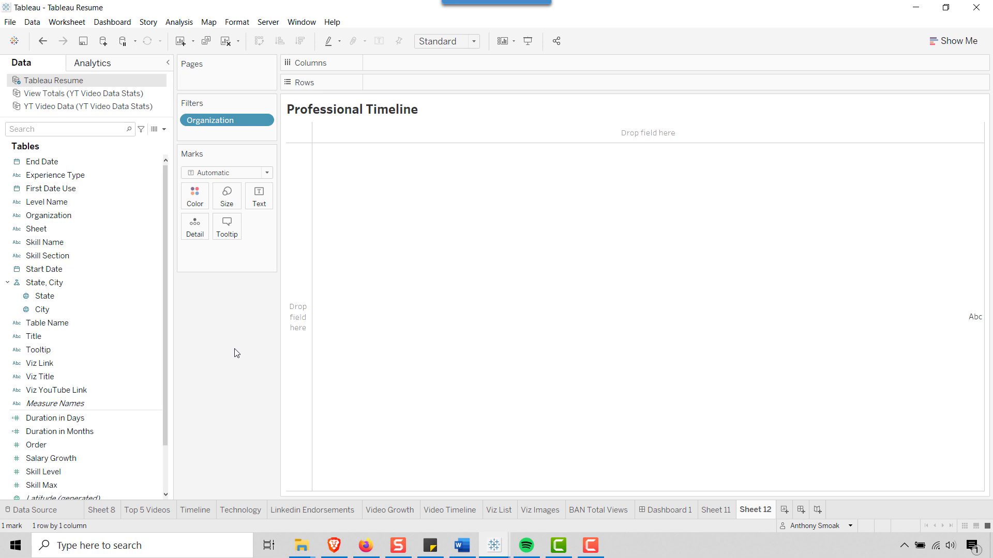
Place Start Date on Columns and convert it to Exact Date
scroll(103, 274, "down", 3)
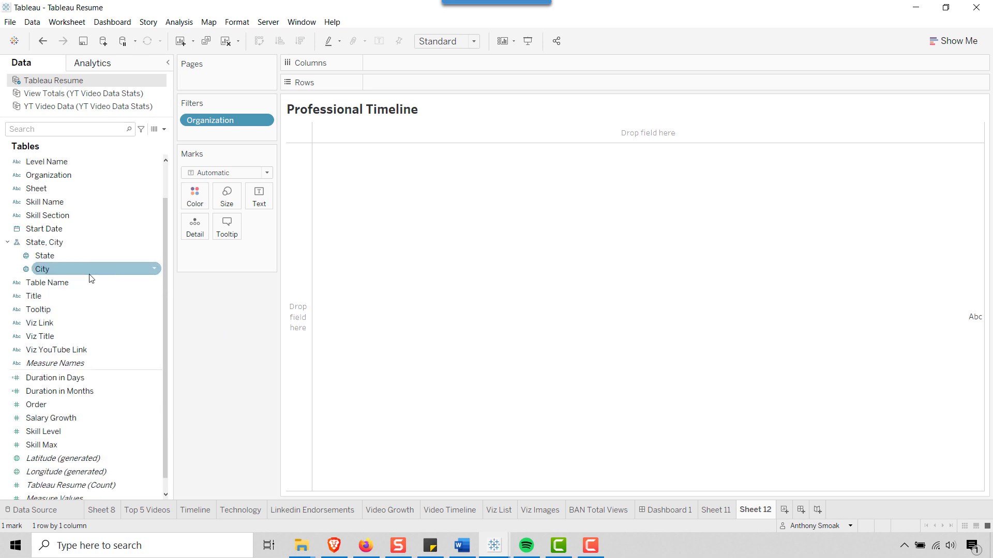
left_click_drag(46, 232, 398, 67)
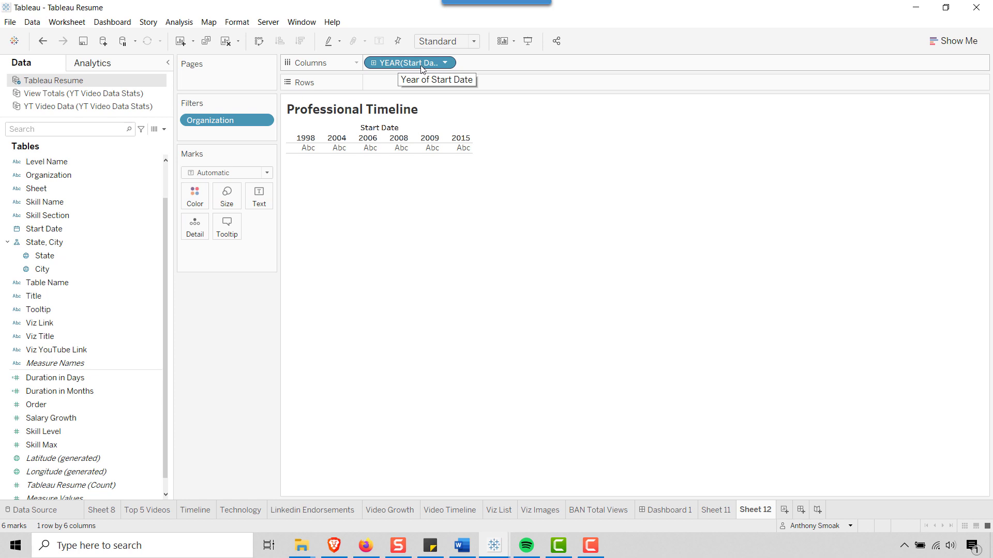
left_click(444, 63)
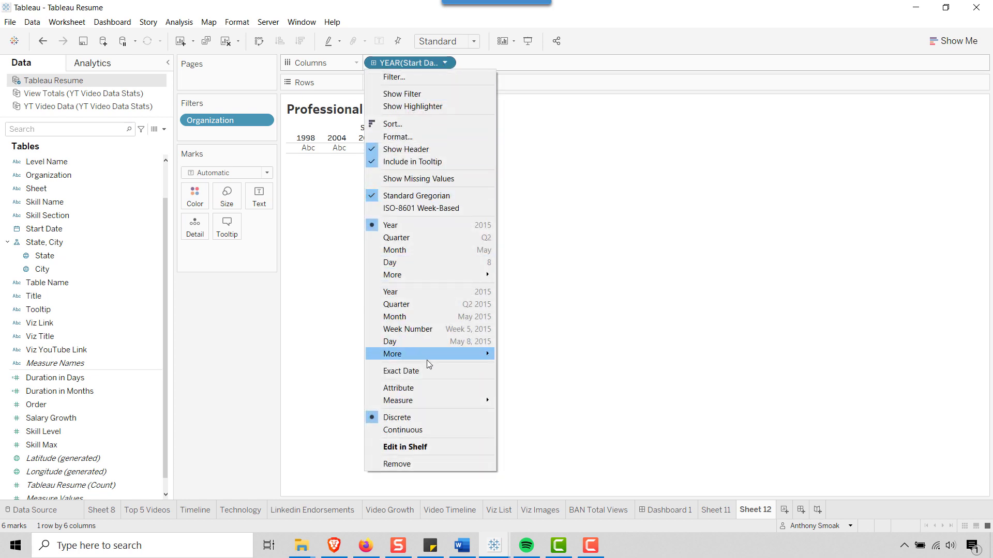
left_click(407, 372)
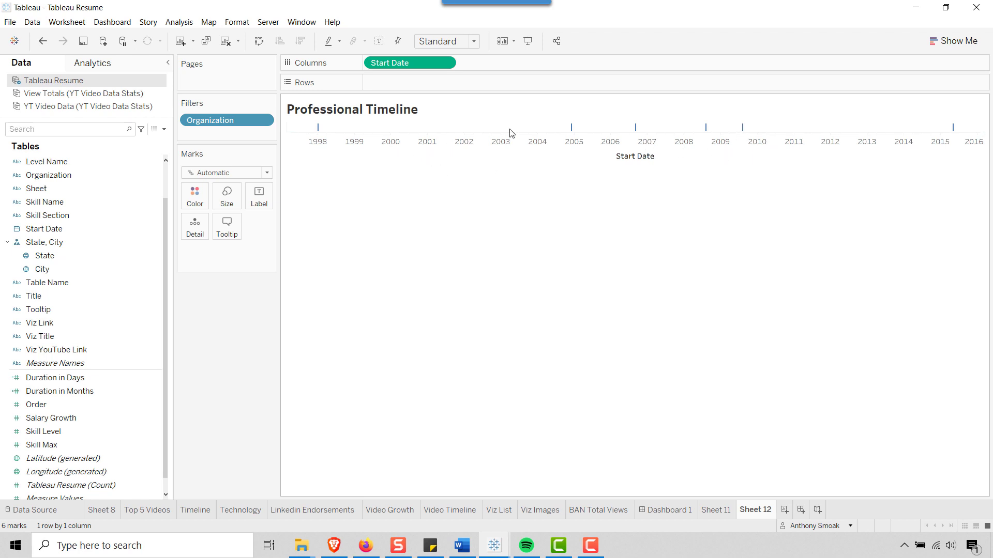
Change the mark type to Gantt Bar and color the marks by Organization, accepting the colors for each organization
left_click(267, 173)
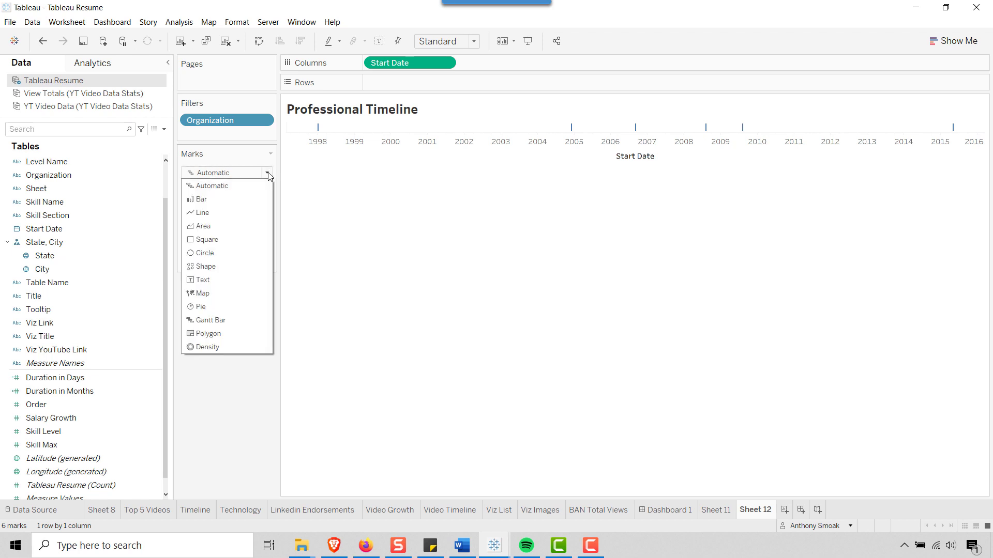
left_click(213, 320)
left_click_drag(78, 175, 189, 200)
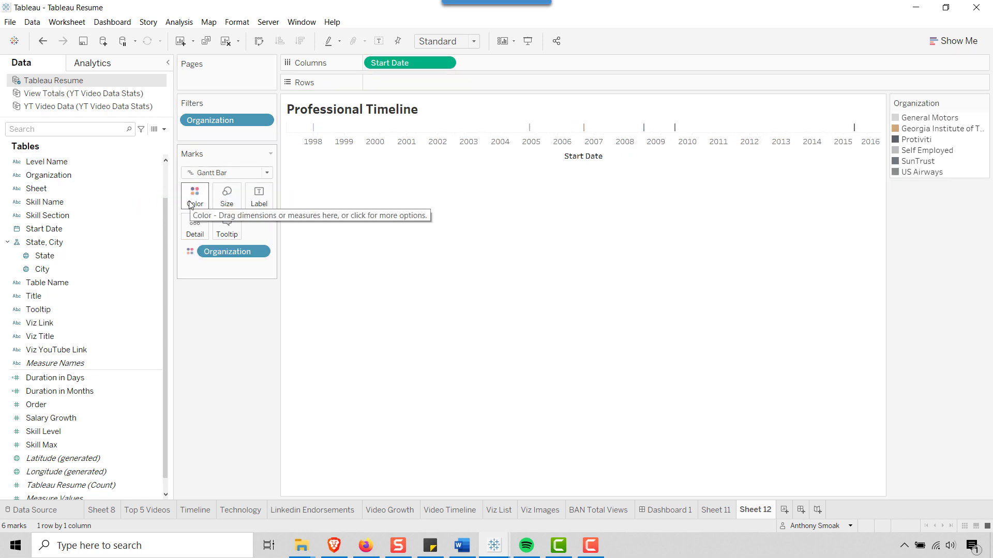
left_click(195, 195)
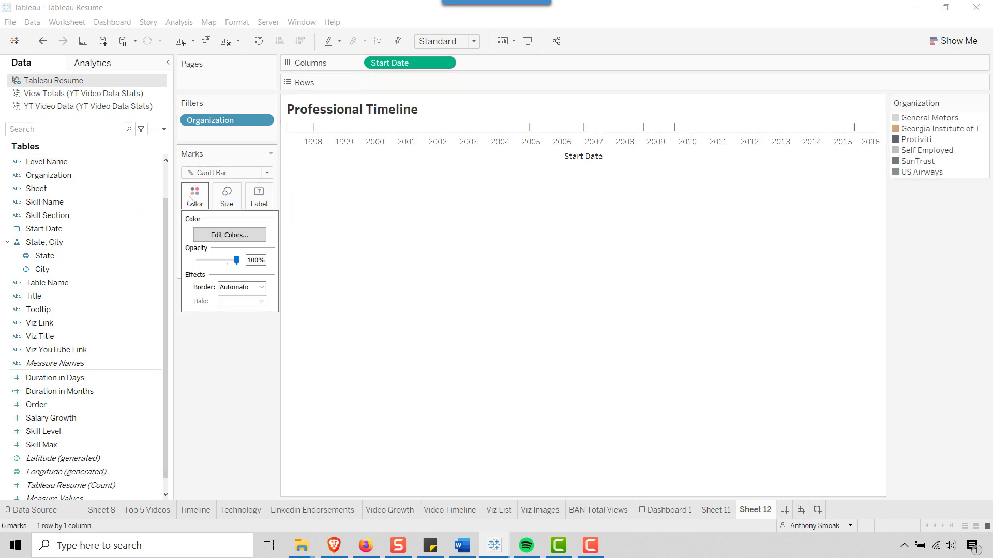
left_click(218, 236)
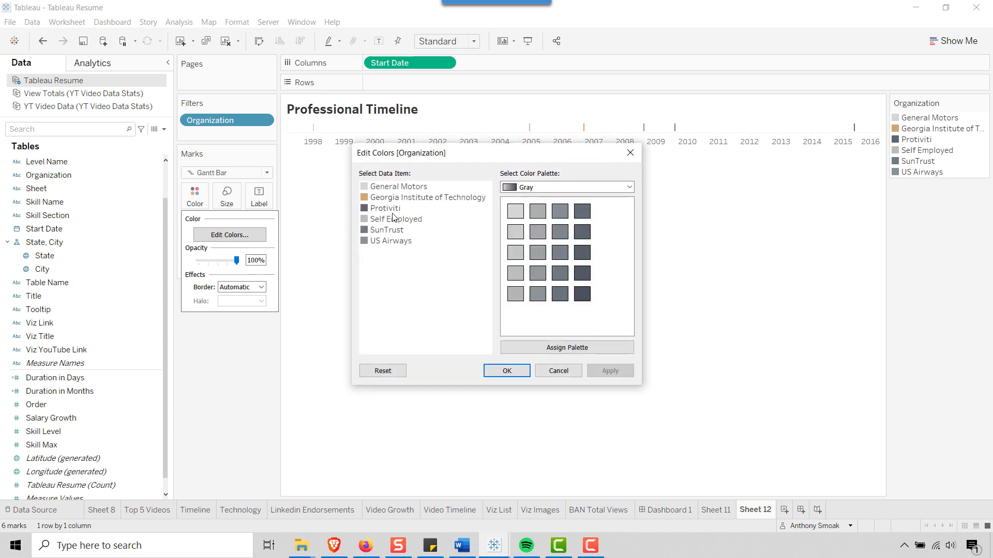
left_click(499, 372)
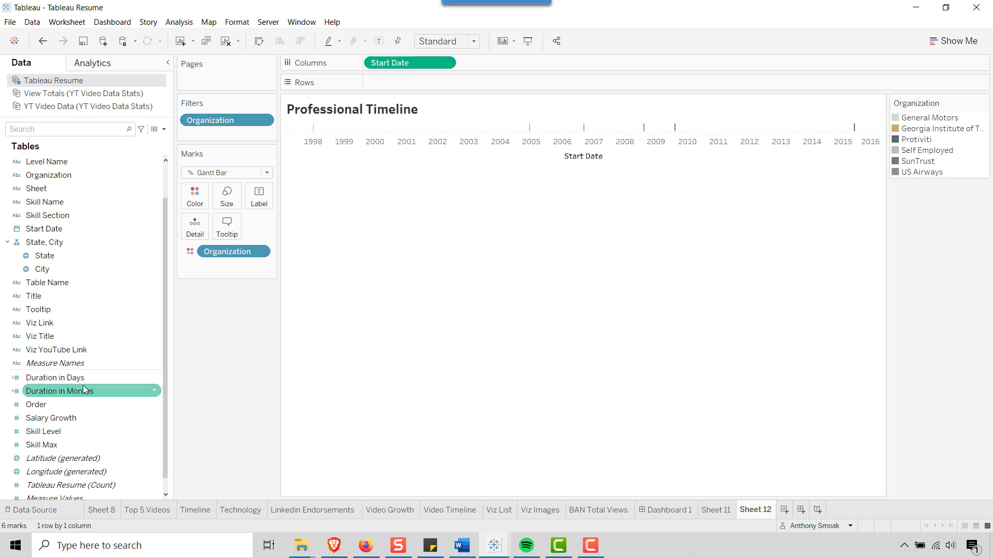
Add a line break before ELSE in the Duration in Days calculation, save it, and size the Gantt bars by Duration in Days
scroll(83, 387, "down", 1)
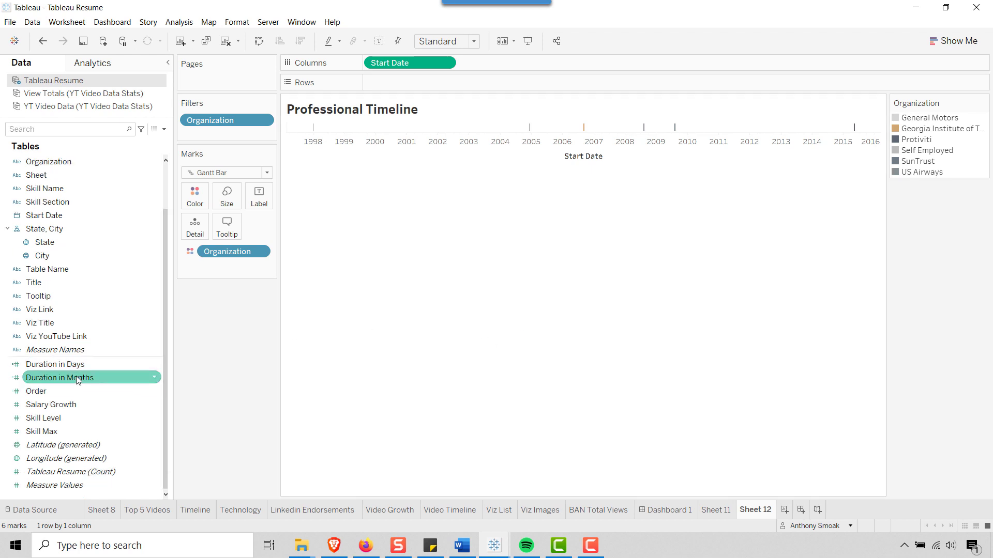
right_click(67, 364)
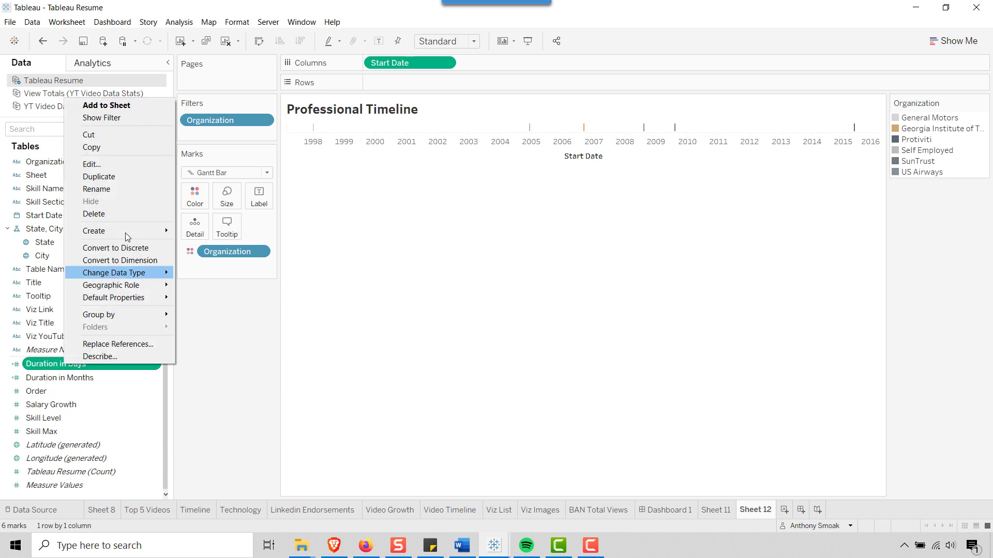
left_click(108, 166)
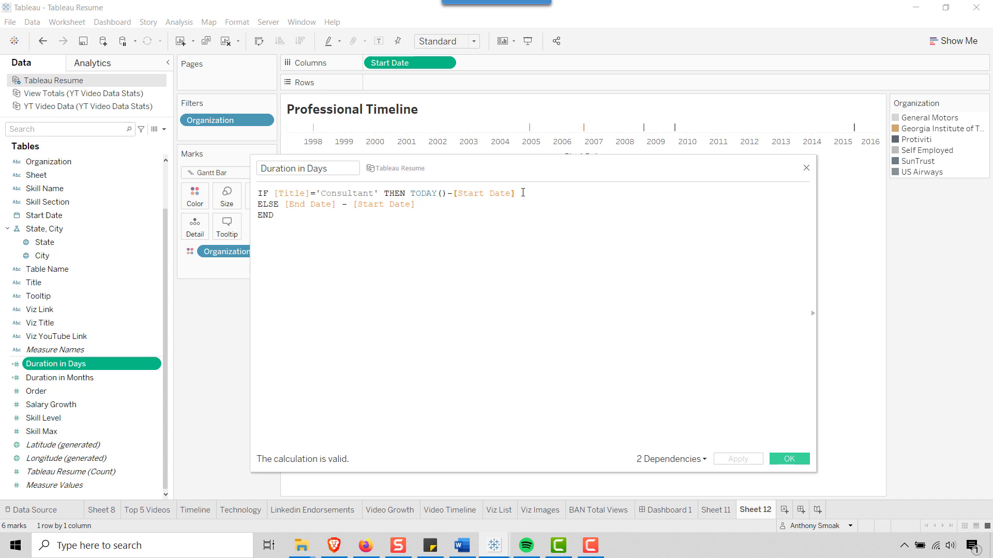
key("Return")
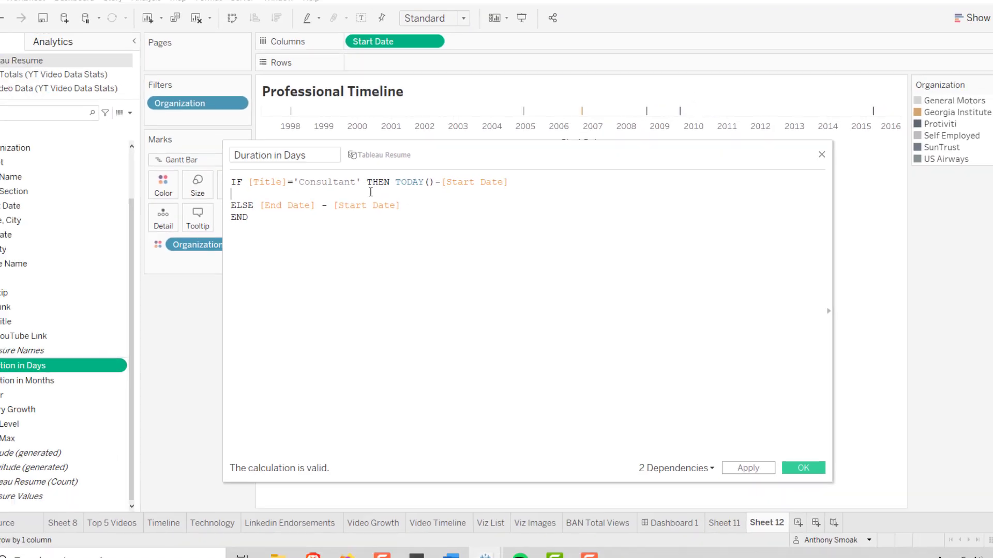
left_click(786, 459)
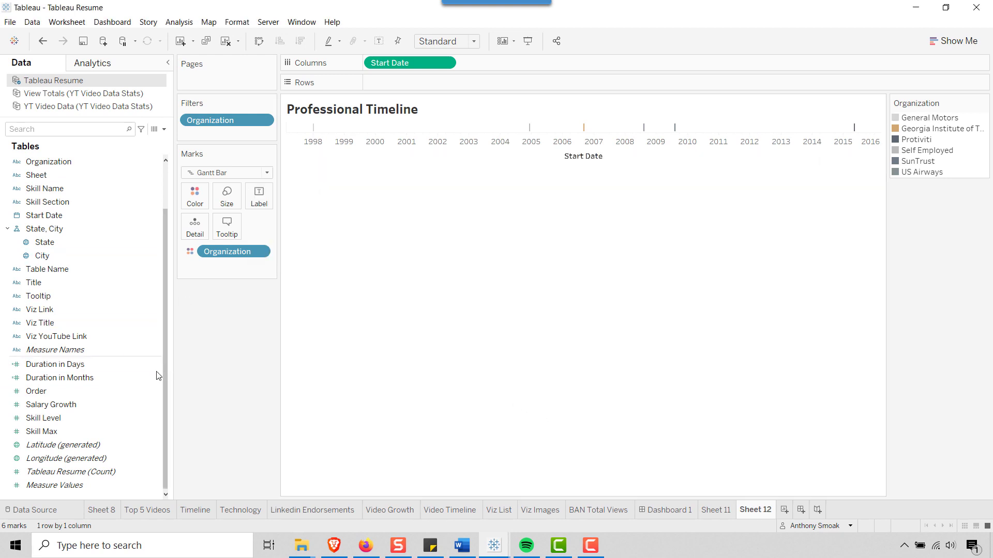
left_click_drag(50, 363, 218, 199)
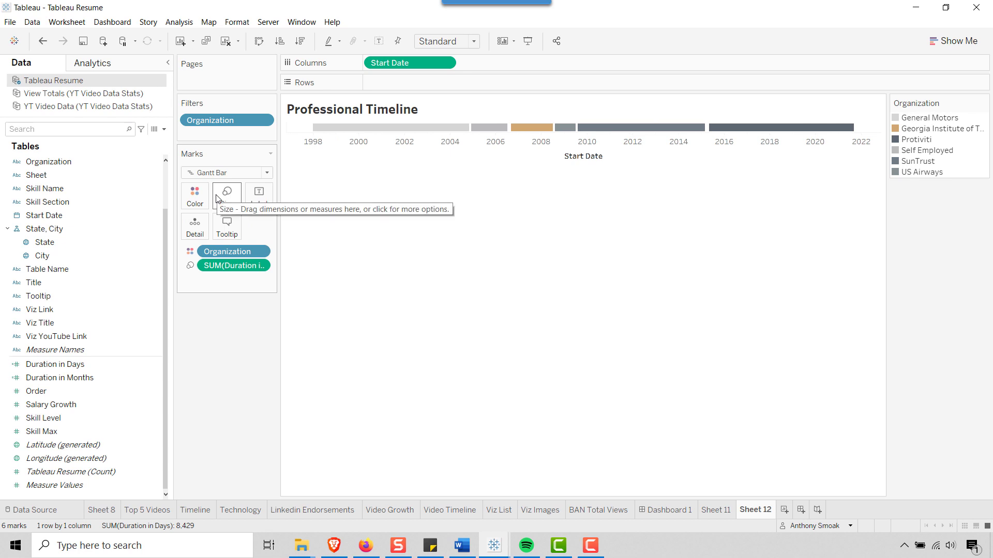
Fit the timeline to Entire View and reduce the thickness of the Gantt bars
left_click(473, 41)
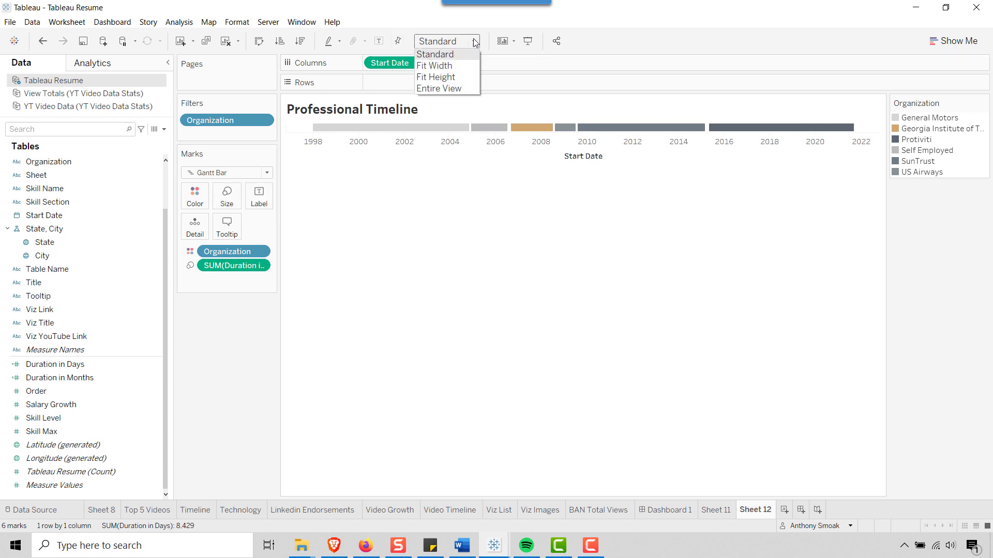
left_click(445, 89)
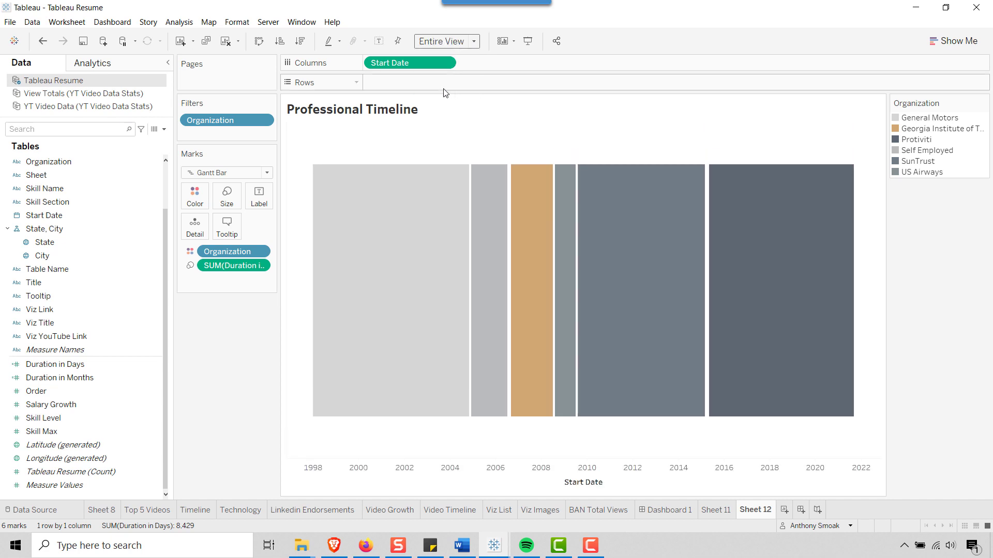
left_click(227, 196)
left_click_drag(286, 225, 239, 228)
left_click(259, 350)
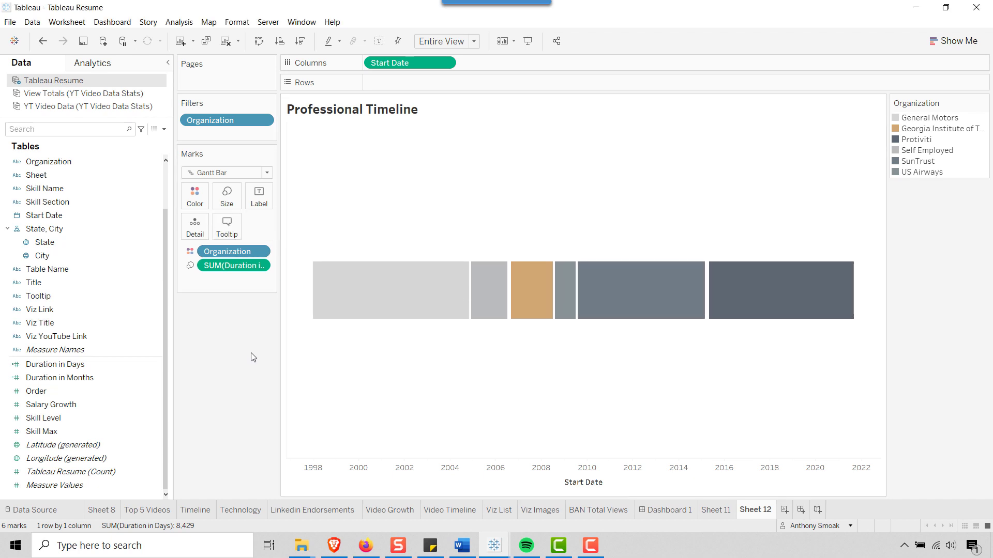
Add Title to the marks' Detail, then find the End Date field and add it to the tooltip
mouse_move(477, 313)
mouse_move(681, 348)
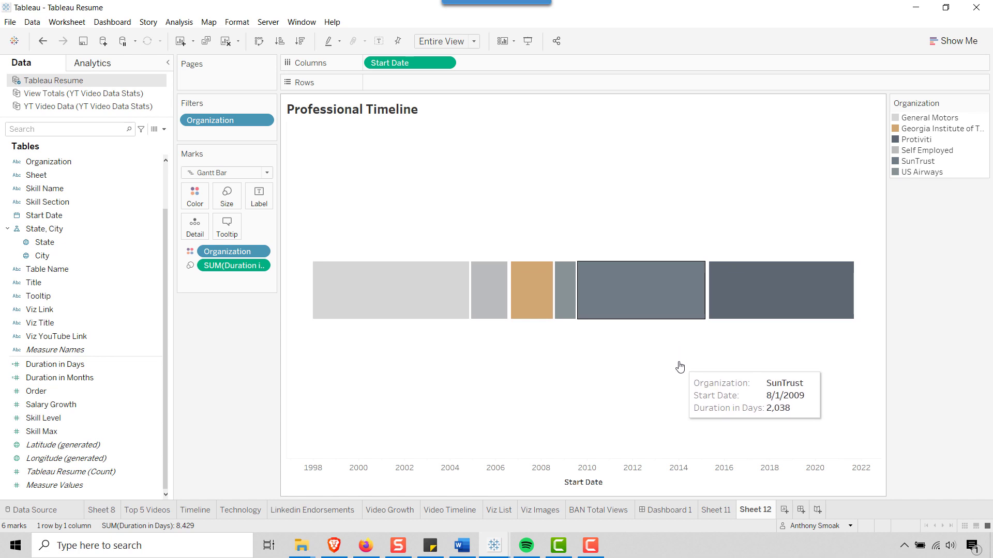
left_click_drag(37, 282, 192, 228)
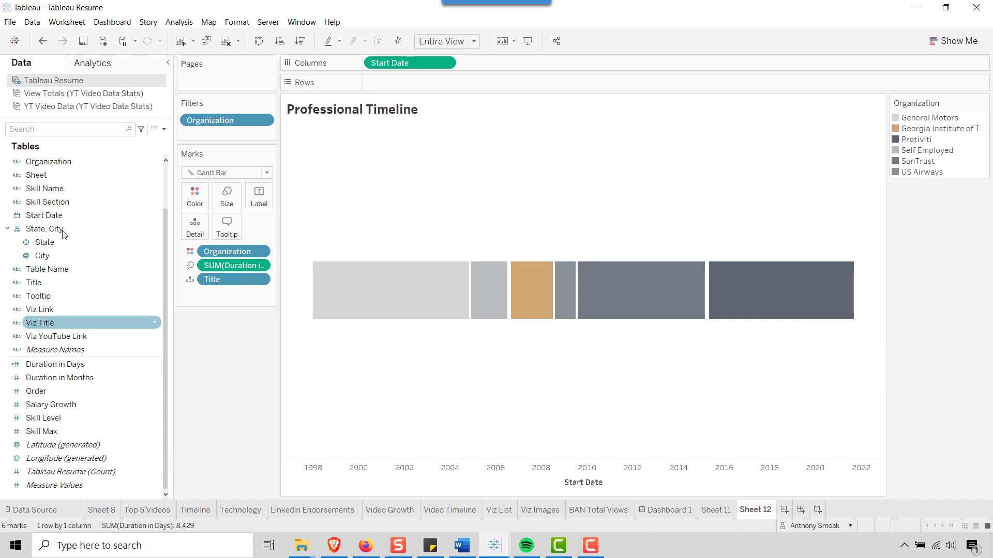
left_click(57, 128)
type("END")
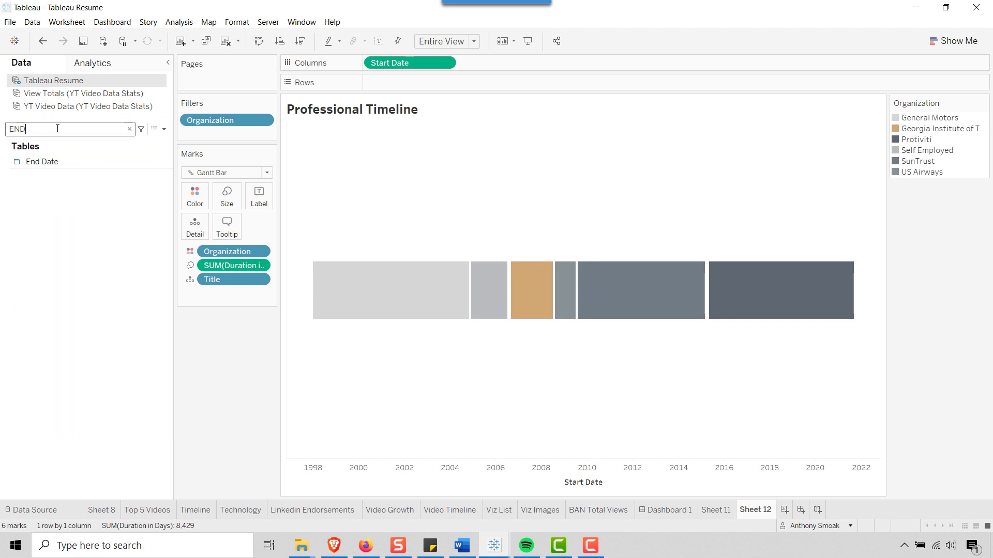
left_click_drag(42, 162, 227, 231)
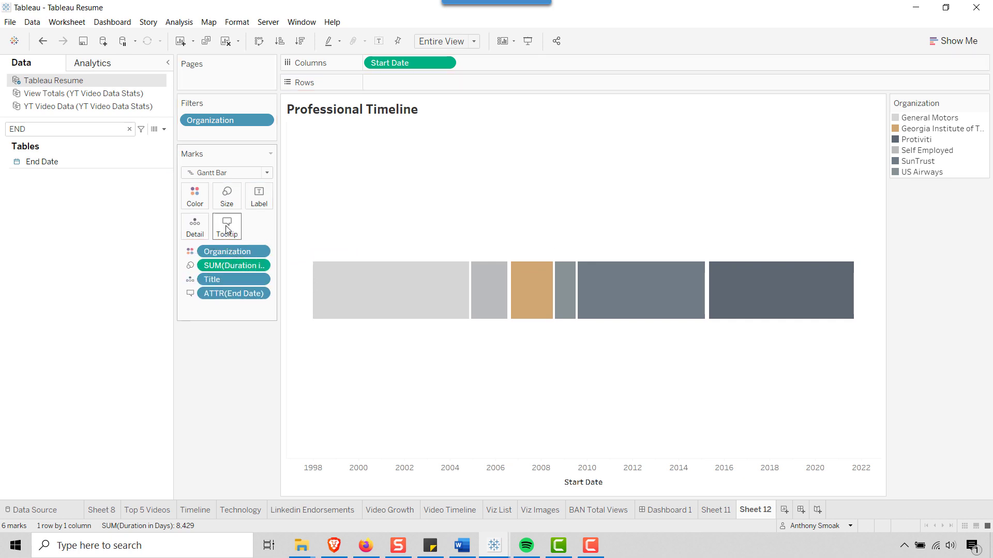
Search the fields for "TOOL", add the Tooltip field to the marks' tooltip, and clear the search
left_click(41, 130)
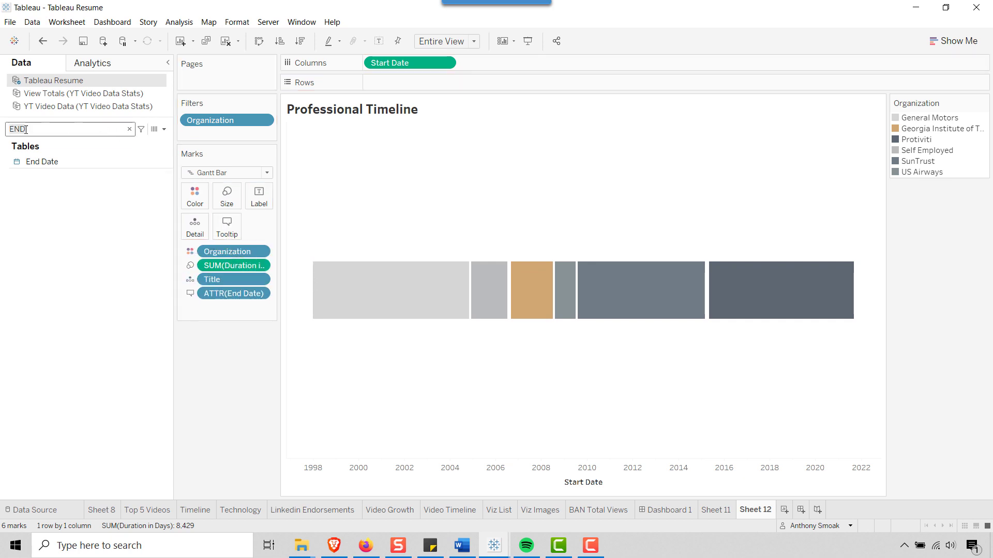
key("BackSpace")
key("BackSpace")
key("BackSpace")
type("TOOL")
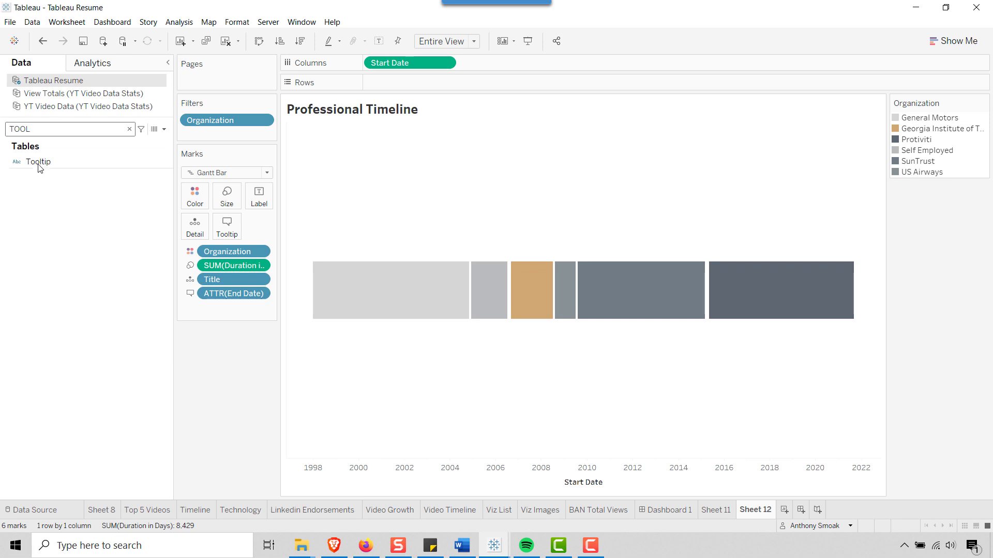
left_click_drag(40, 167, 223, 228)
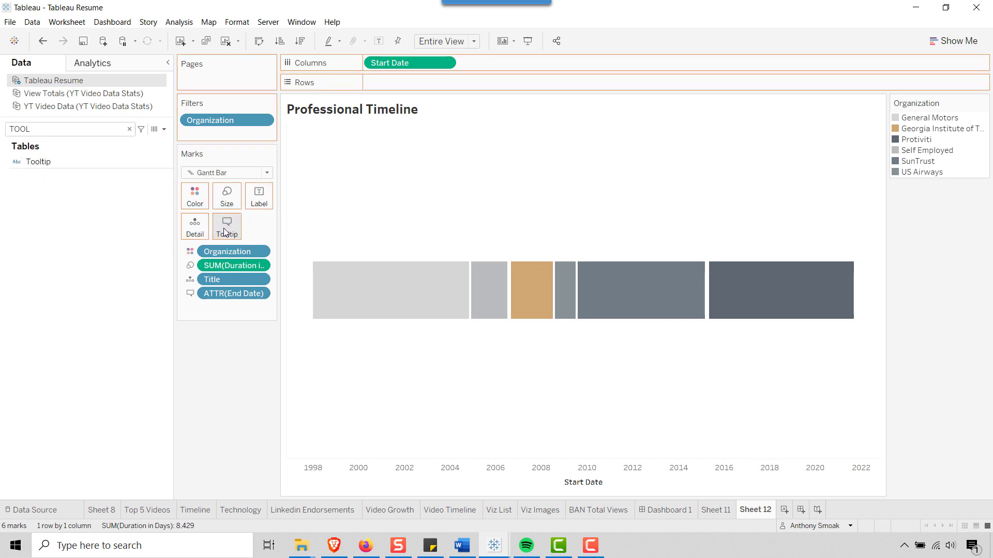
left_click(129, 129)
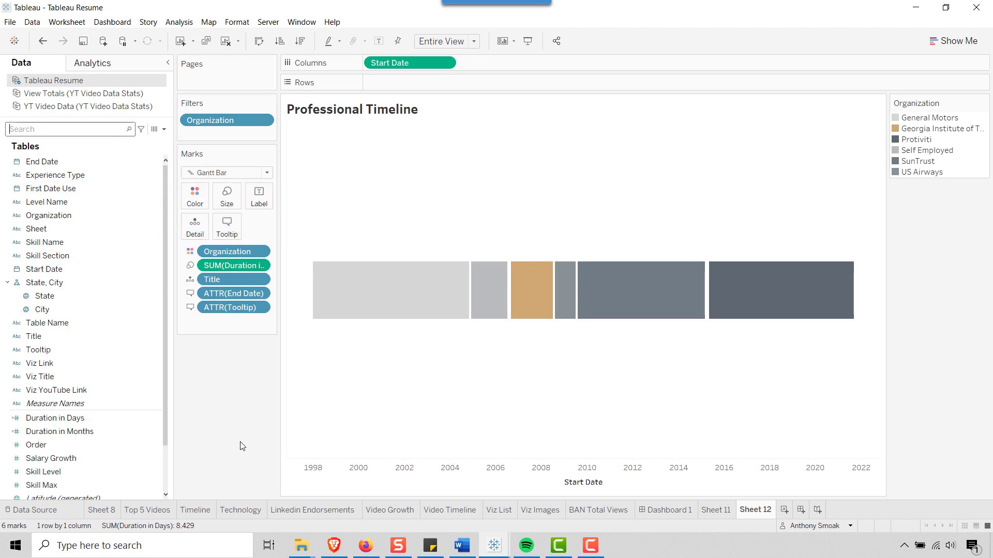
Replace the default tooltip text with "<Organization> | <Title>" and "<ATTR(Tooltip)>" directly on the line below
mouse_move(362, 309)
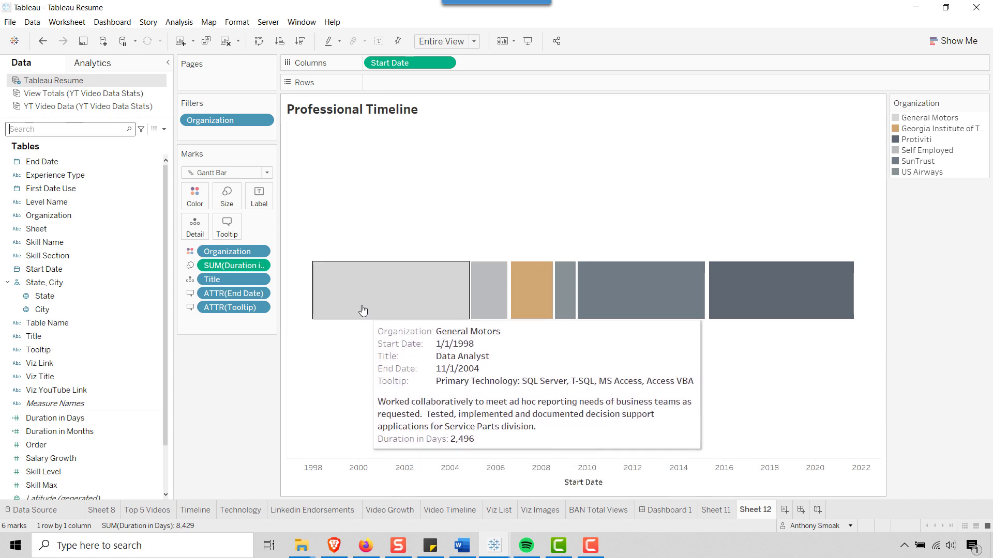
left_click(231, 229)
left_click_drag(498, 236, 324, 181)
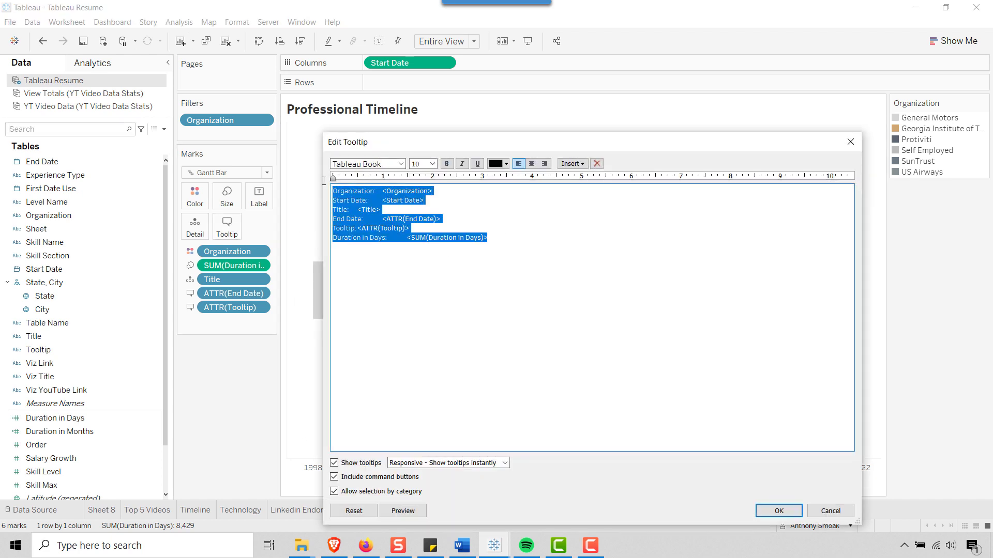
key("Delete")
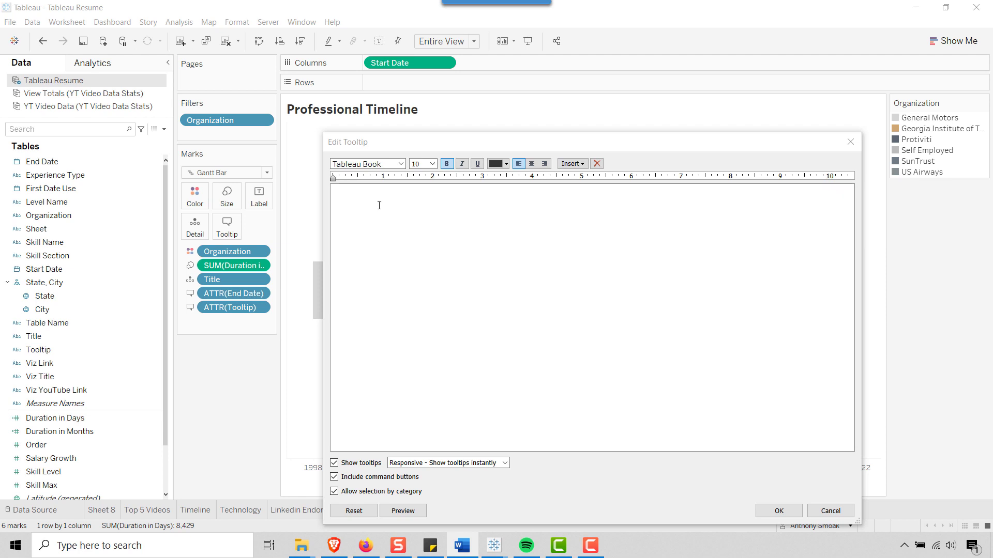
type("<Organization> | <Title>  <ATTR(Tooltip)>")
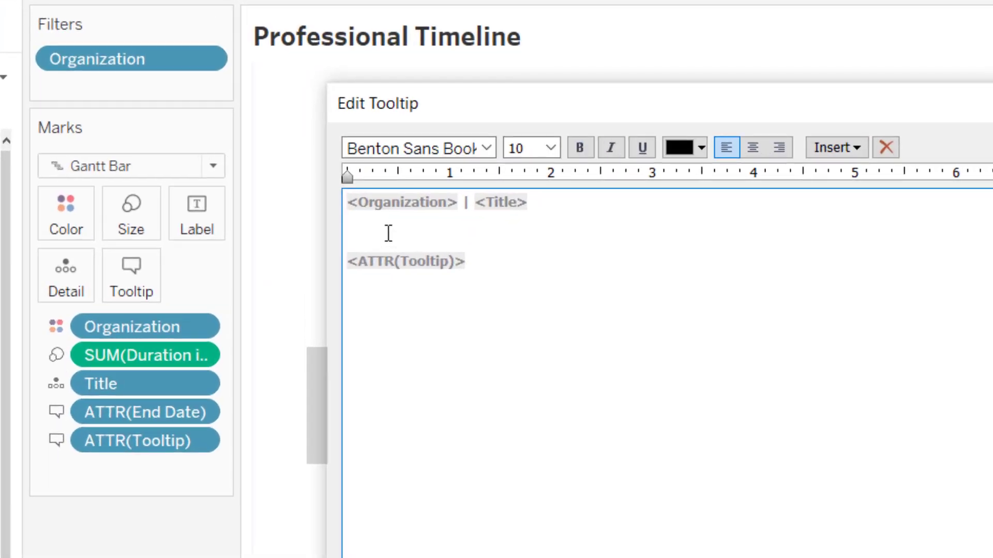
key("BackSpace")
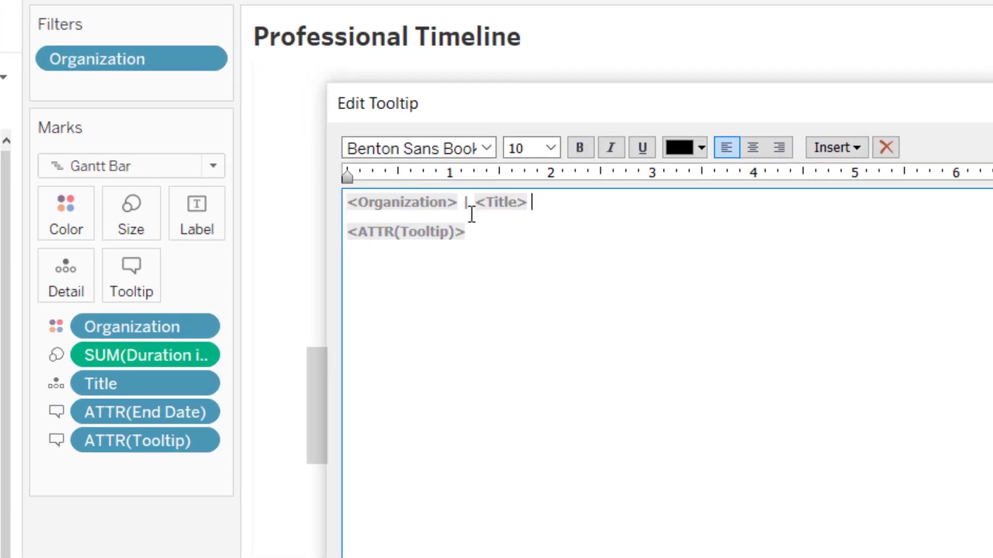
Set the whole tooltip text to the Calibri font and apply the tooltip to the Gantt bars
key("ctrl+a")
left_click(489, 149)
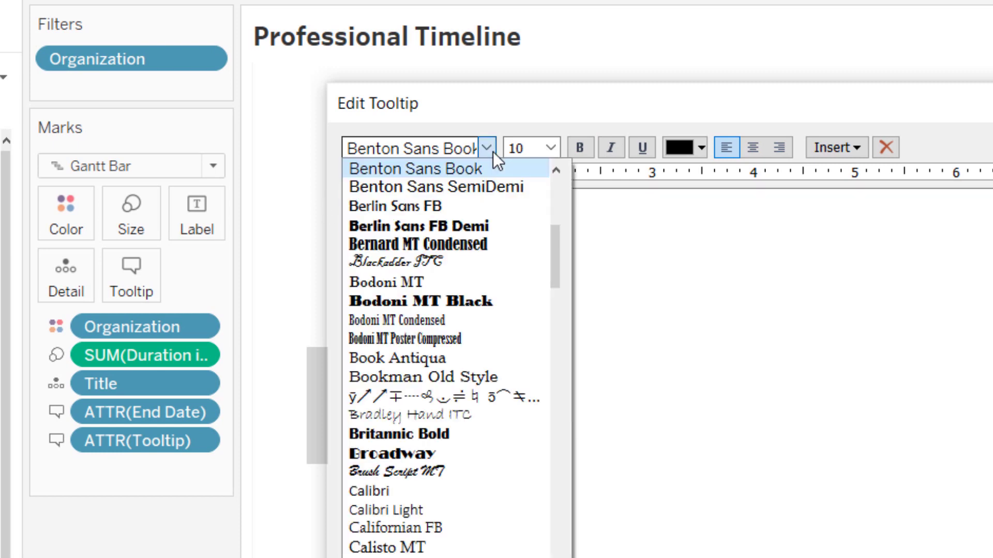
left_click(393, 492)
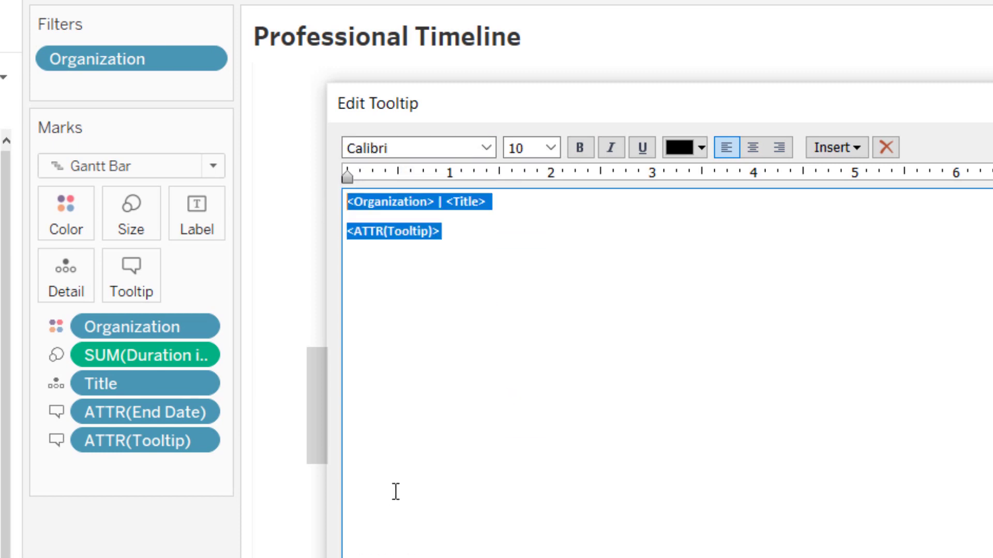
left_click(509, 210)
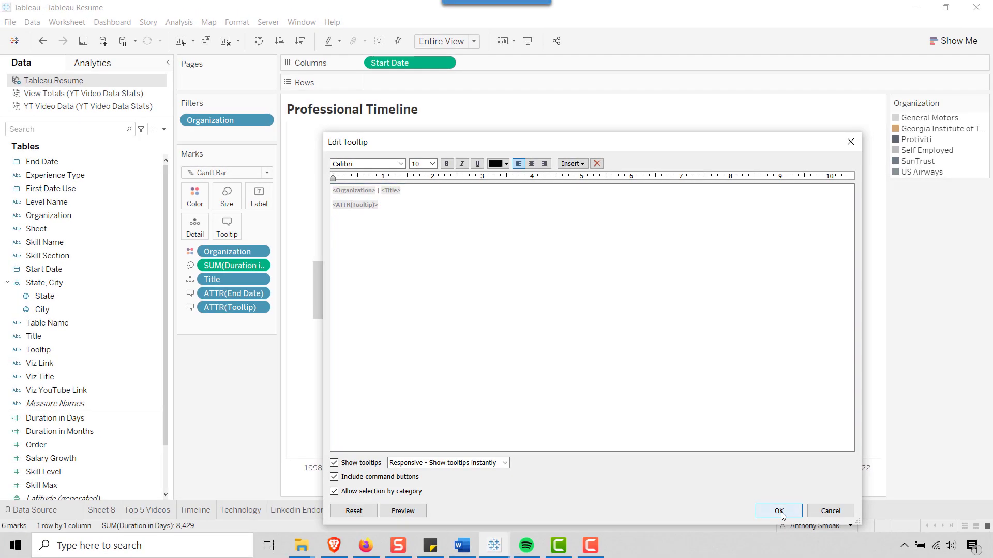
left_click(778, 512)
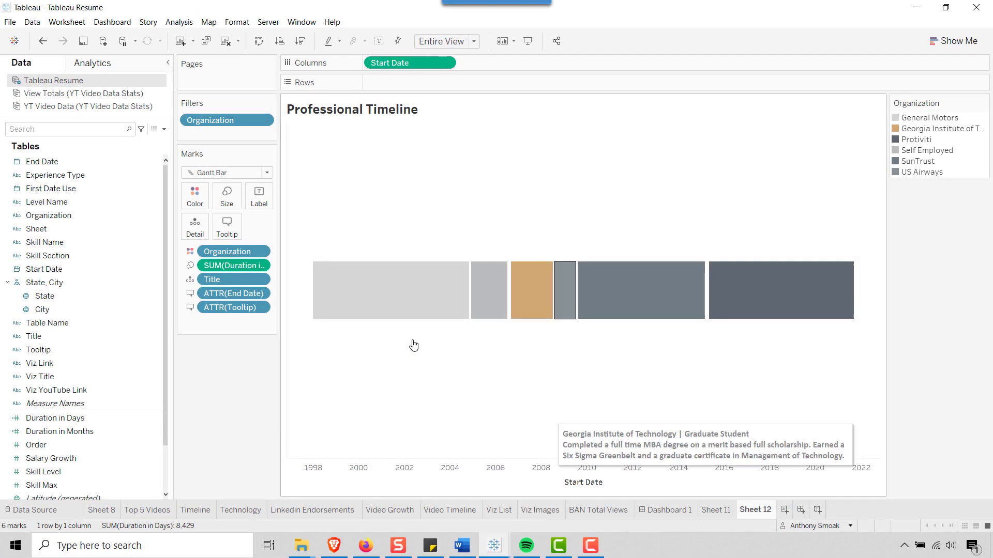
mouse_move(357, 309)
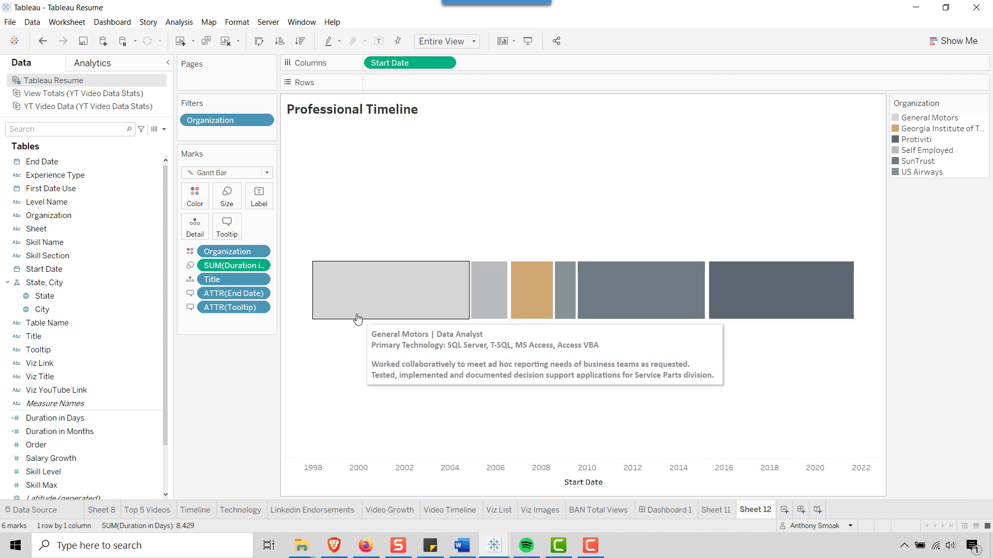
mouse_move(527, 312)
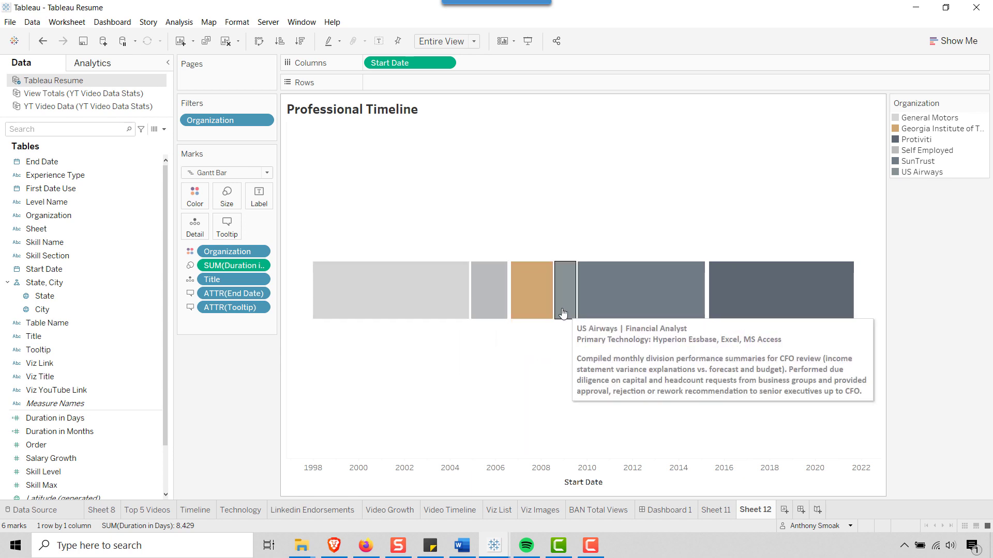
mouse_move(600, 313)
mouse_move(745, 313)
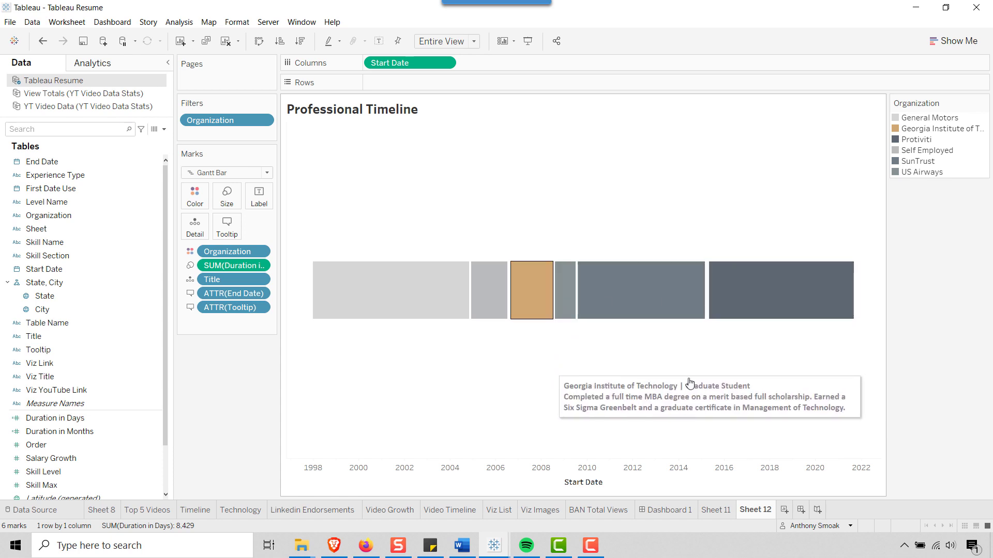
Give the Start Date axis fixed major tick marks at an interval of 5 years
key("alt+Tab")
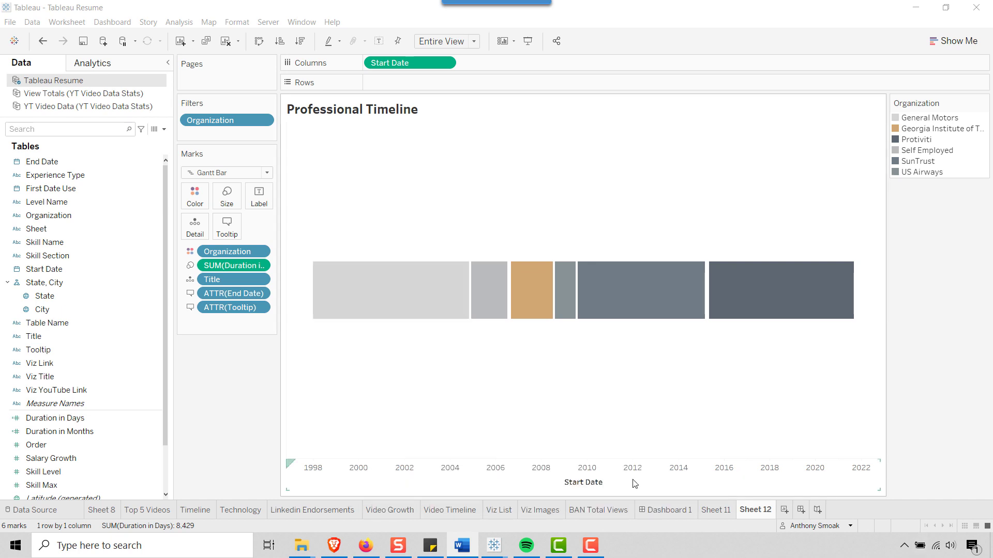
left_click(476, 486)
right_click(475, 486)
left_click(510, 474)
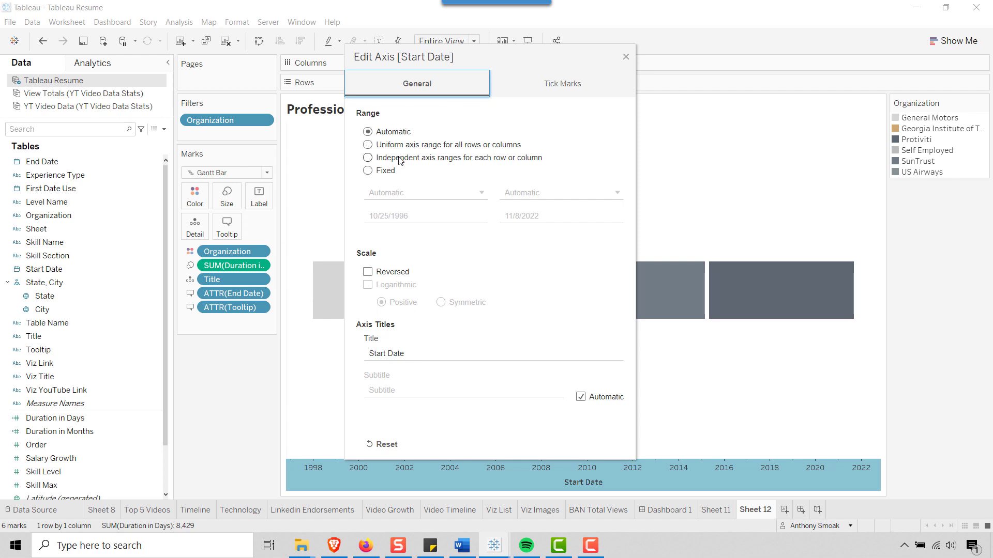
left_click(527, 92)
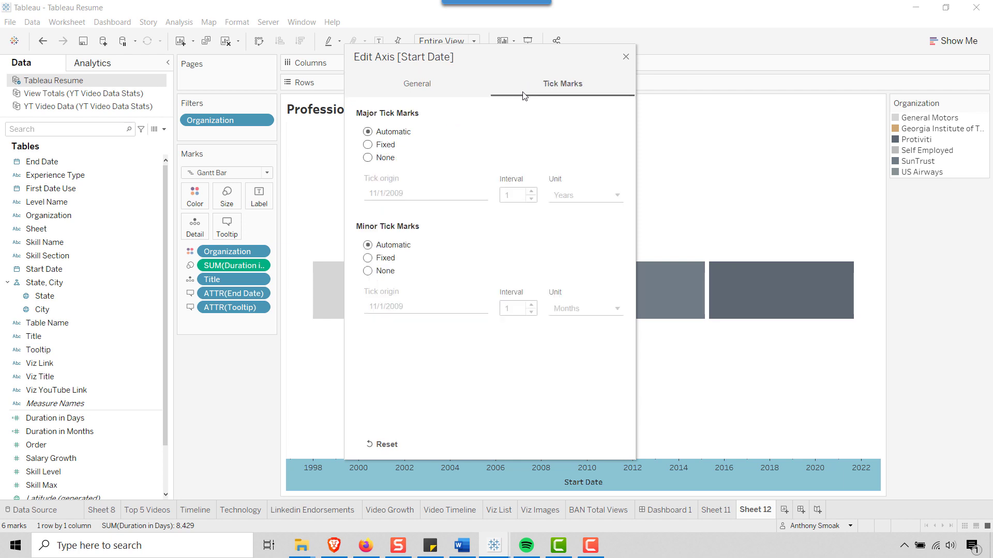
left_click(368, 146)
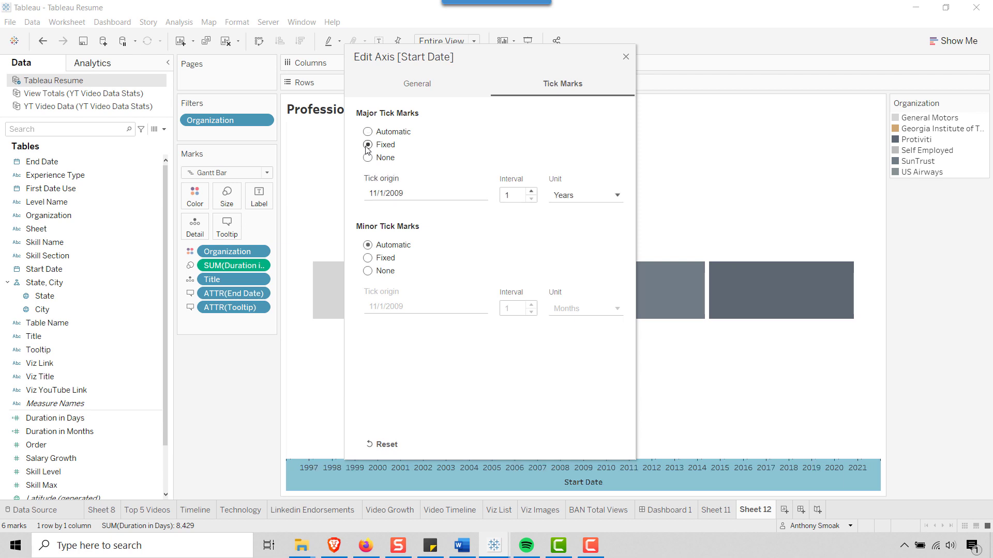
left_click(531, 192)
left_click(532, 192)
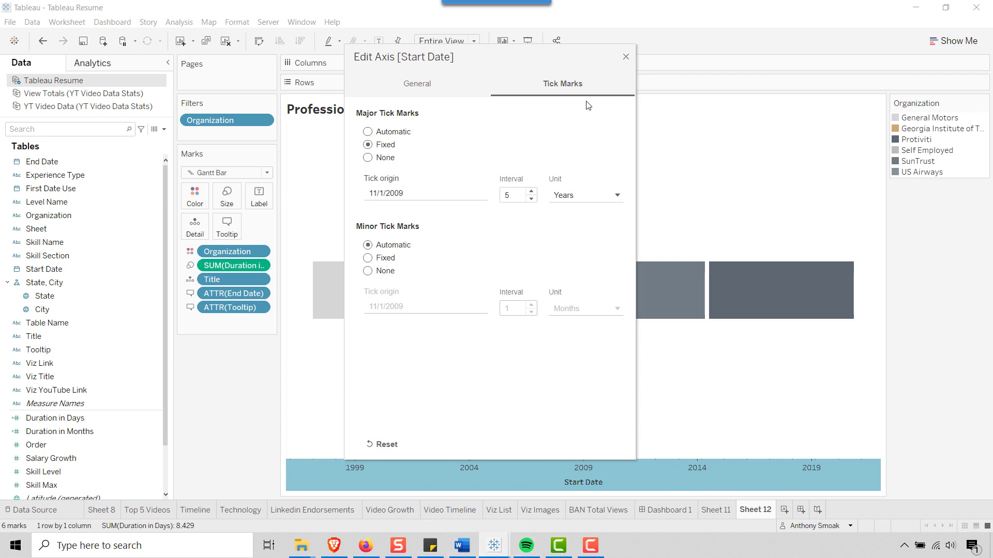
left_click(628, 57)
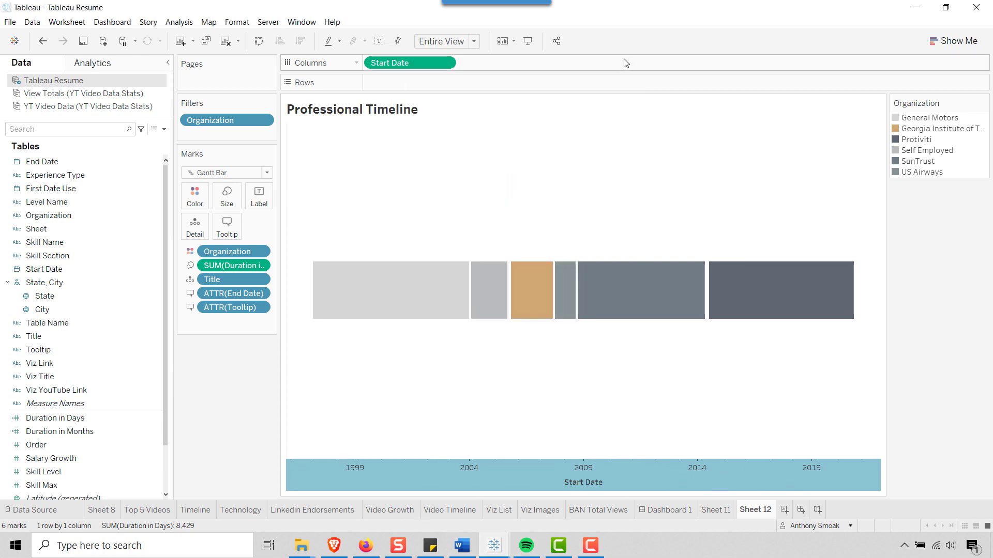
Start a reference line on the Start Date axis and base its value on a constant
right_click(519, 479)
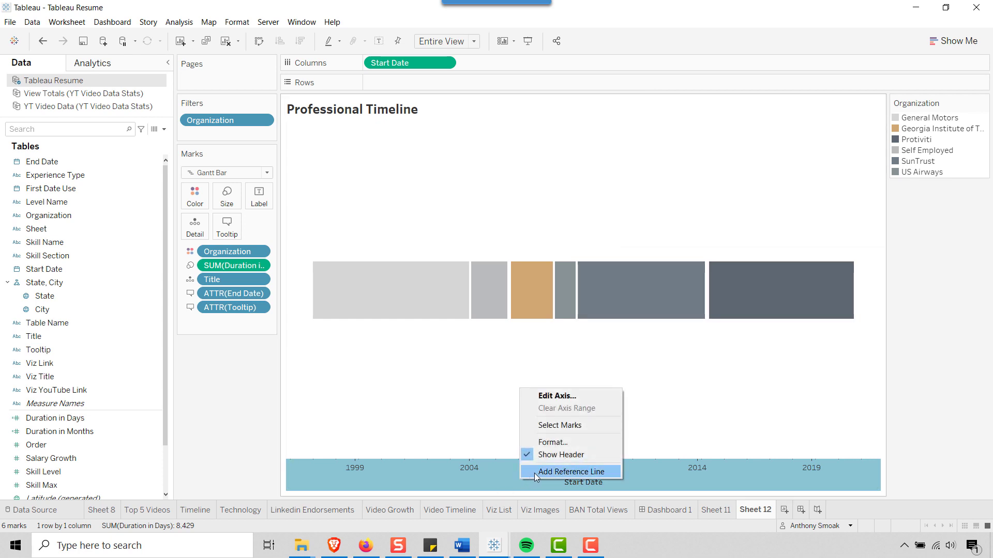
left_click(534, 472)
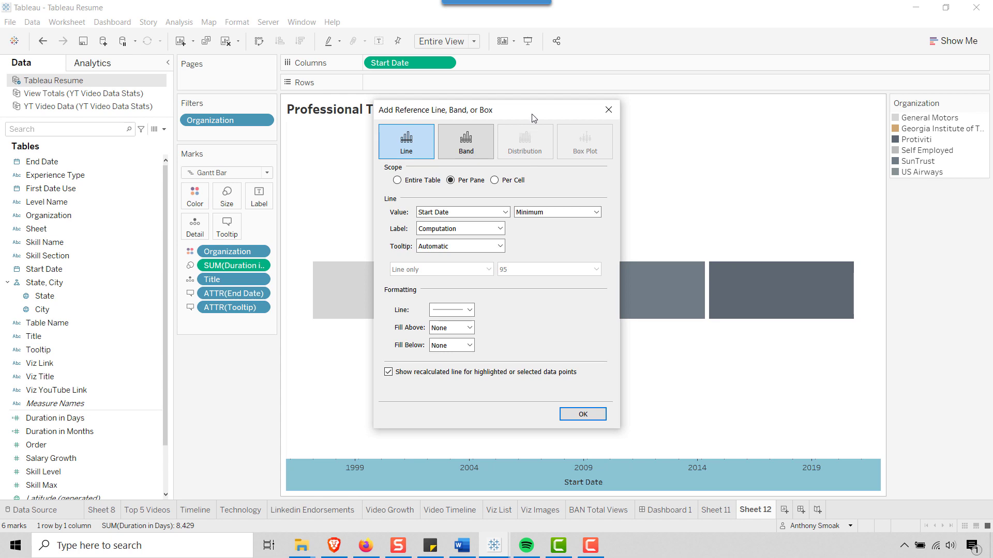
left_click_drag(534, 118, 420, 104)
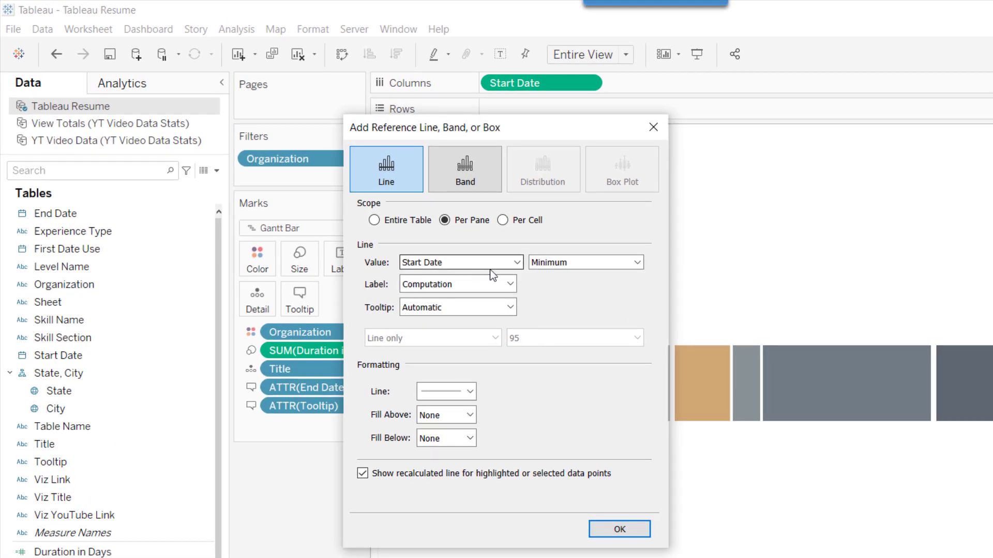
left_click(514, 264)
left_click(504, 266)
left_click(516, 265)
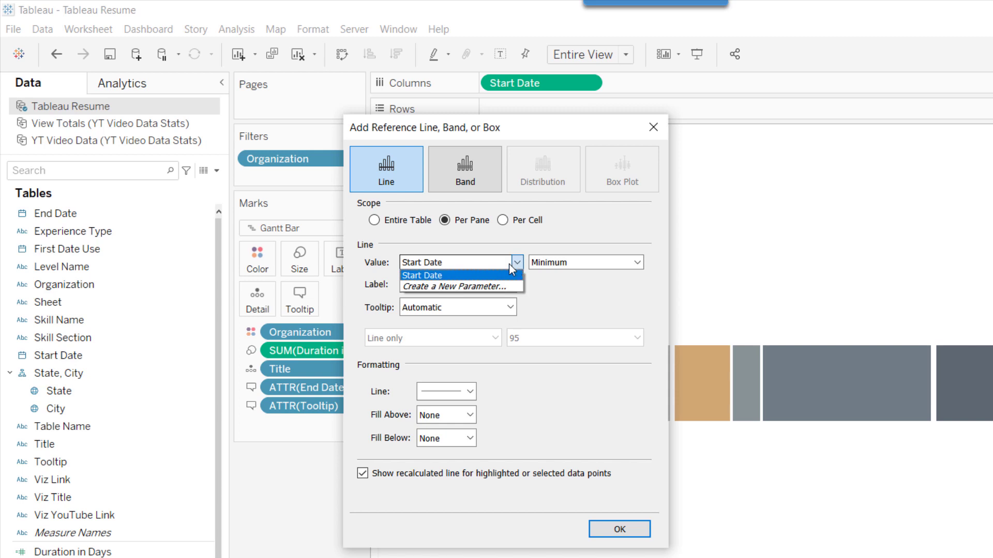
left_click(509, 266)
left_click(615, 262)
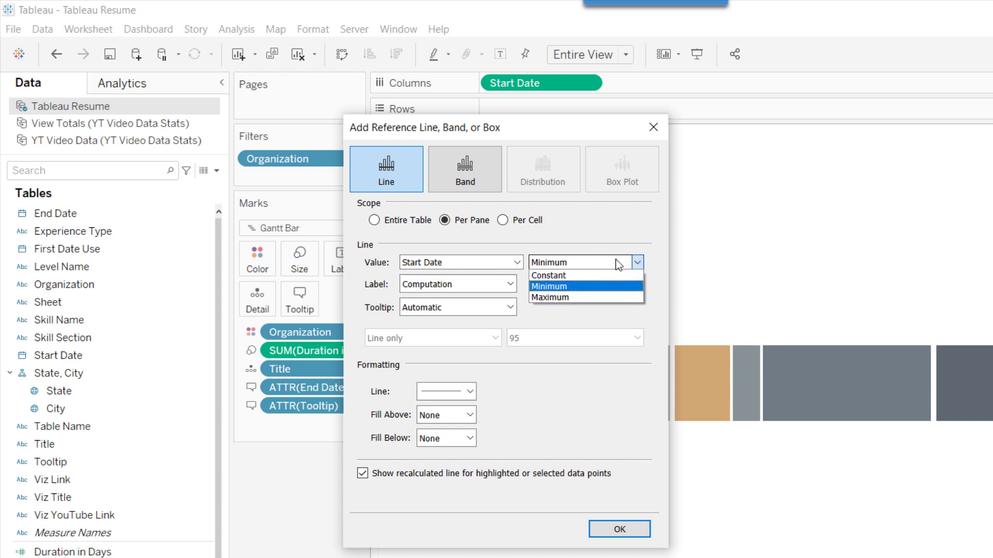
left_click(582, 277)
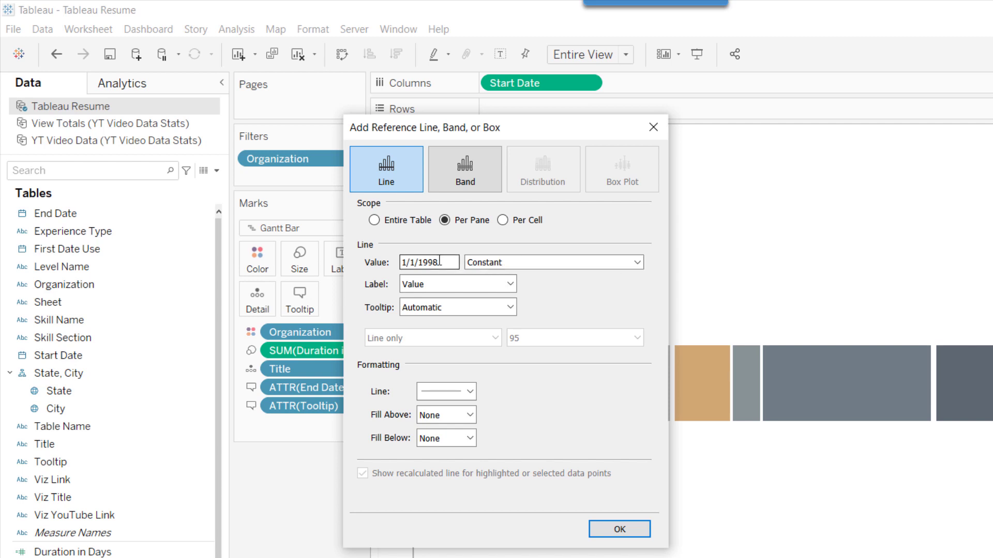
Set the reference line's constant date to 7/1/2008
left_click(445, 262)
left_click_drag(438, 262, 398, 262)
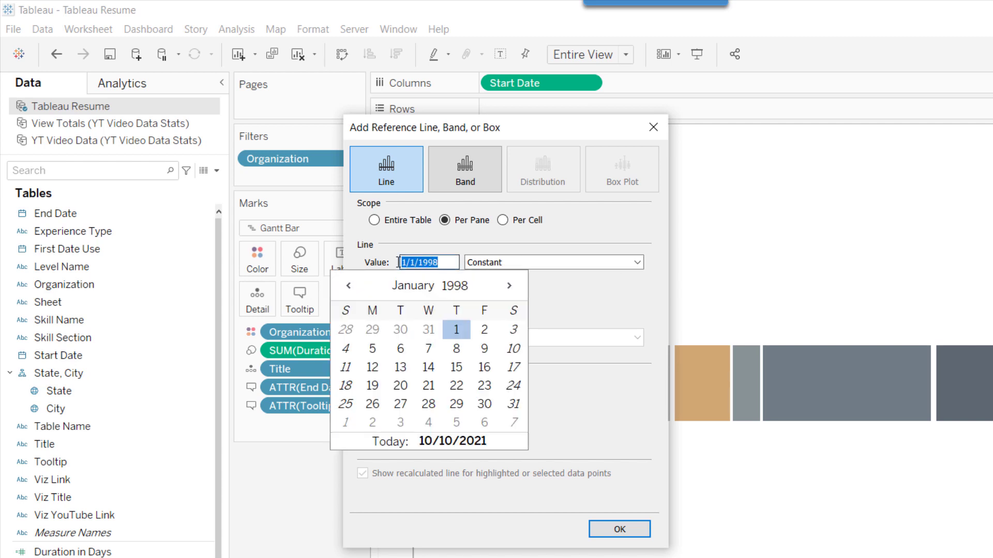
key("Right")
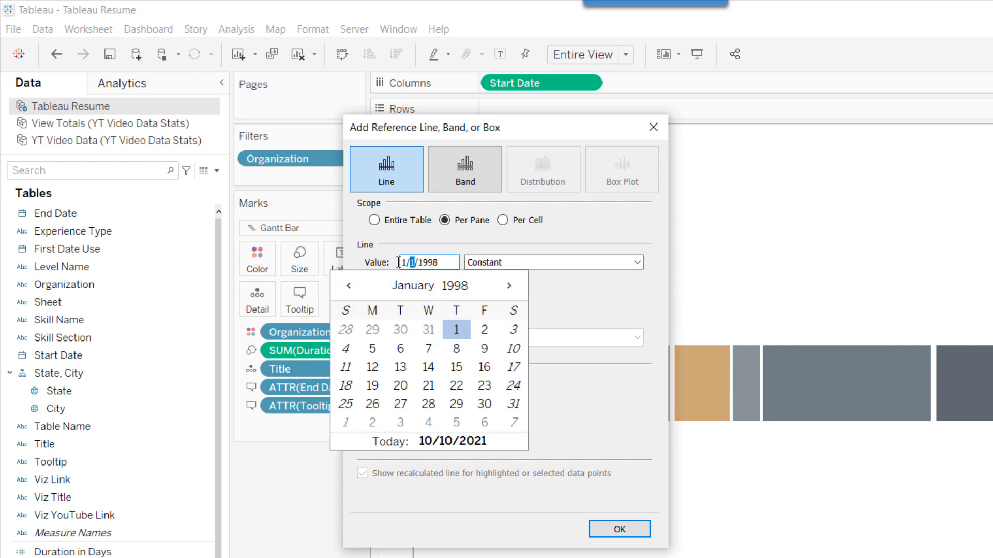
key("Right")
key("BackSpace")
key("ctrl+a")
type("1/1/1998")
left_click(577, 302)
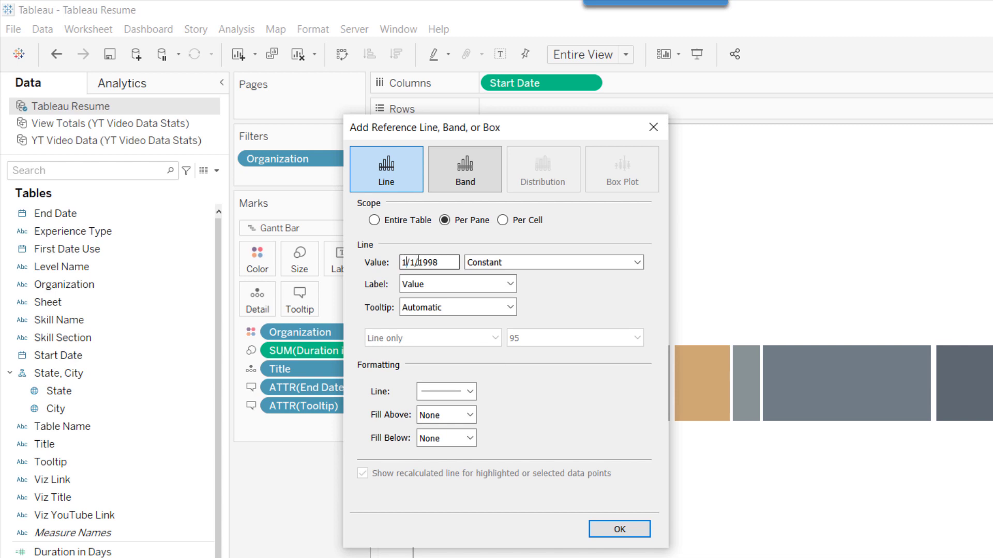
key("BackSpace")
type("7")
key("Right")
key("shift+Right")
type("08")
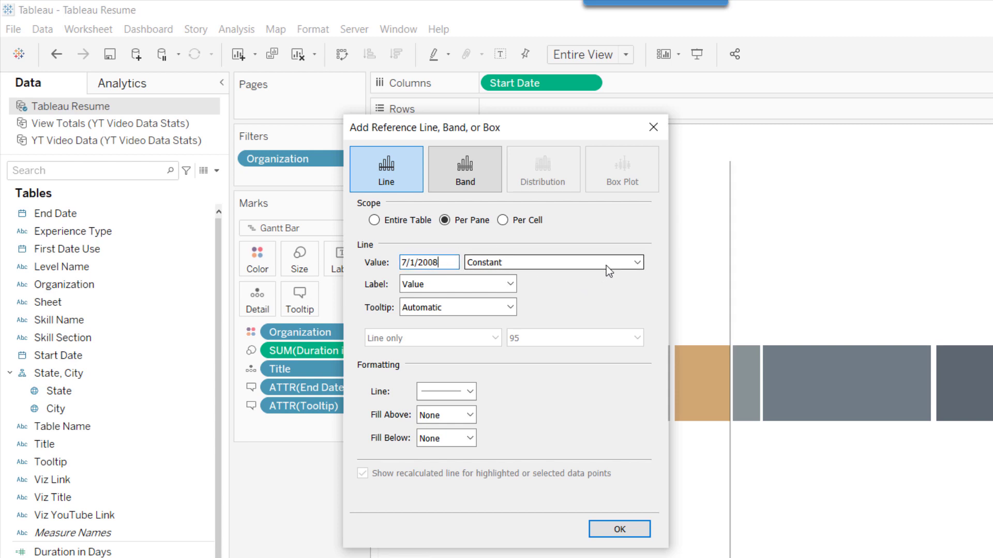
Give the reference line the custom label "MBA" and add it to the timeline
left_click(511, 284)
left_click(441, 331)
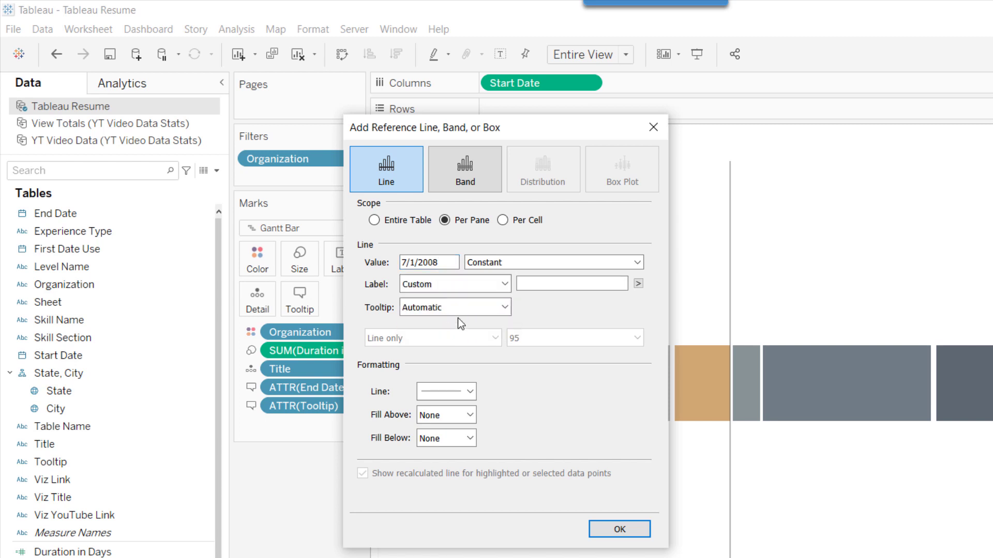
left_click(555, 287)
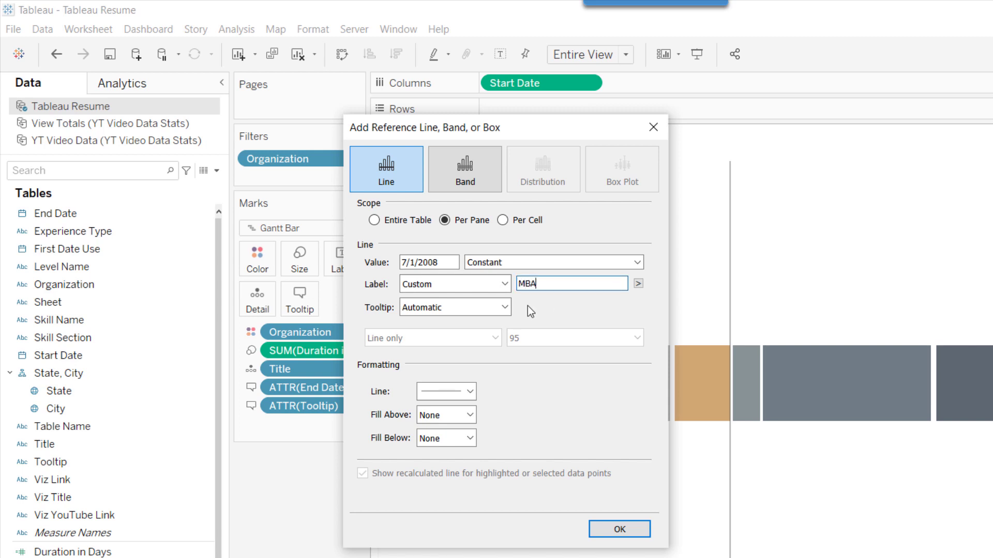
left_click(620, 529)
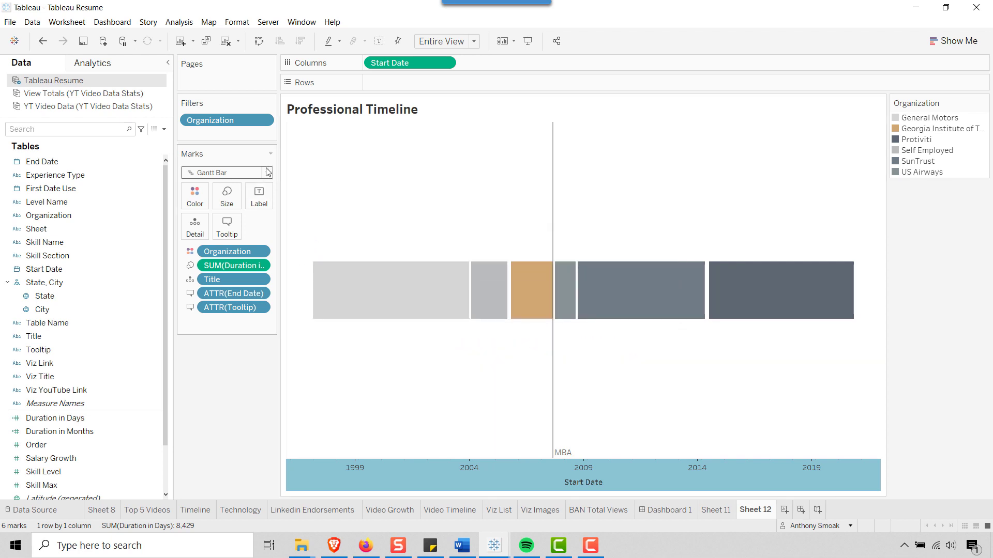
Show the Organization filter beside the timeline, include Clark Atlanta University as a trial, and exclude it again
right_click(232, 120)
left_click(250, 146)
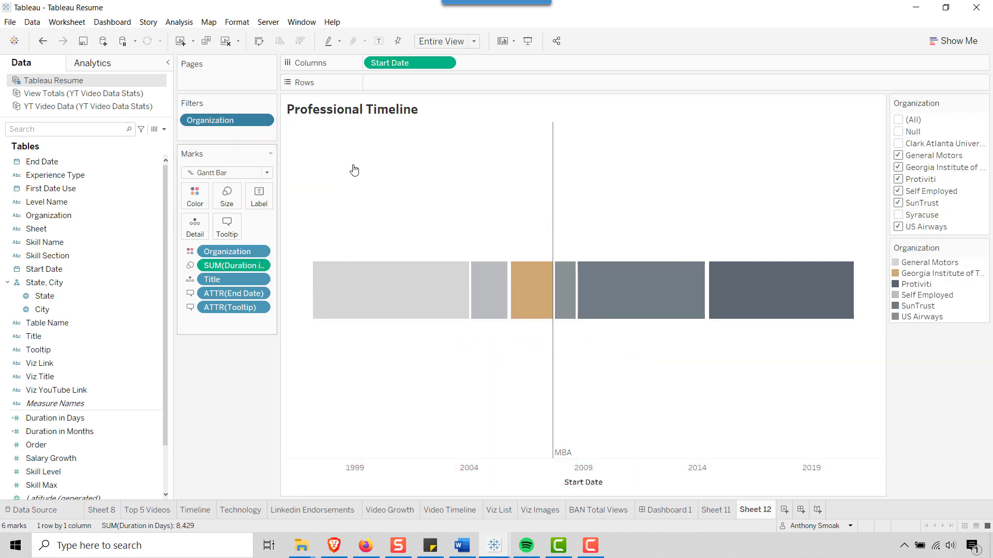
left_click(899, 145)
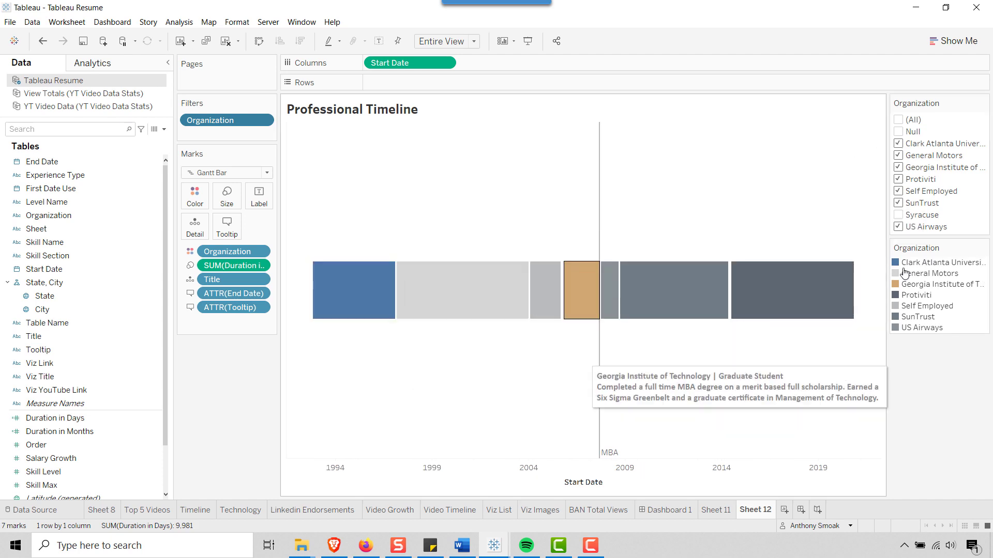
left_click(899, 143)
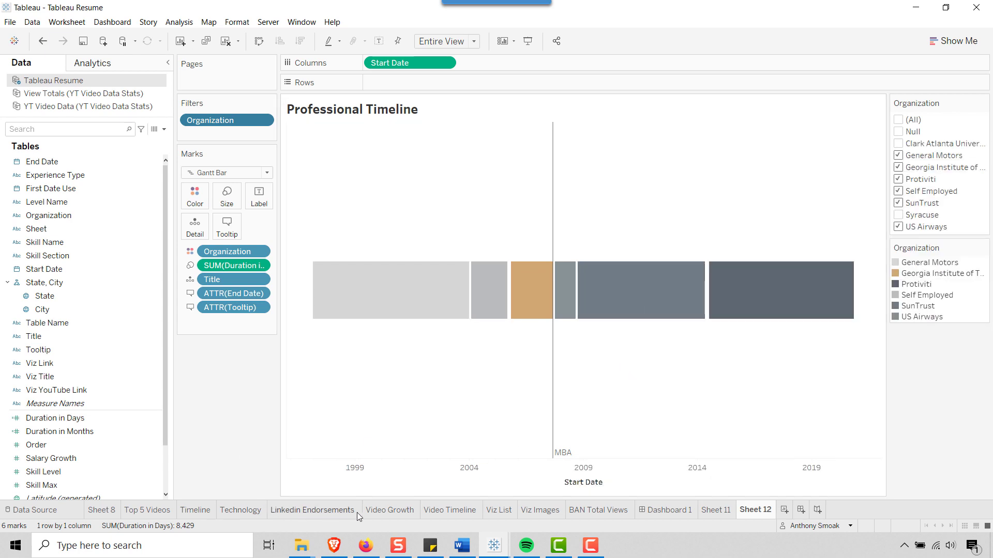
Open the existing Timeline sheet to examine its degree reference lines and bar tooltips
left_click(196, 511)
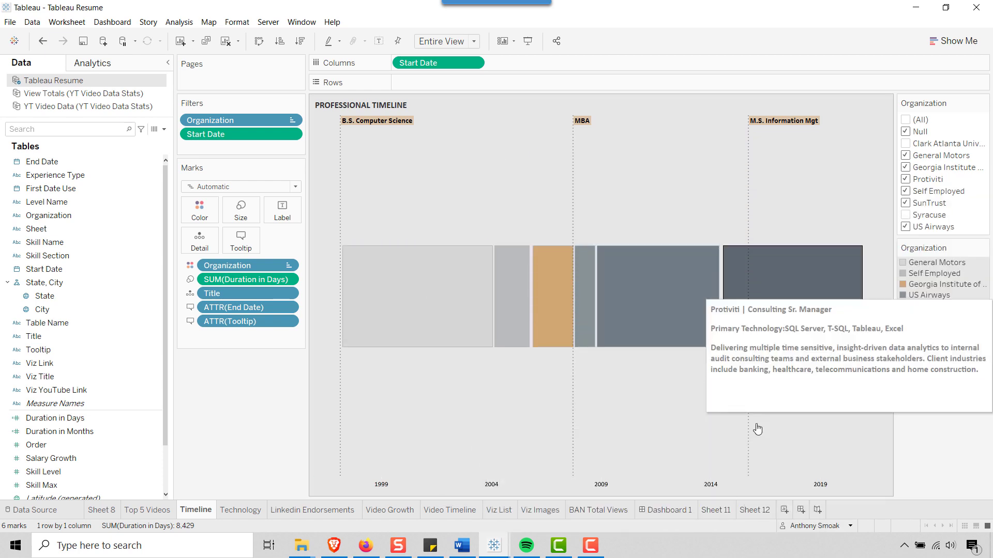
Format the MBA reference line on Sheet 12 with tan shading behind its label
left_click(755, 510)
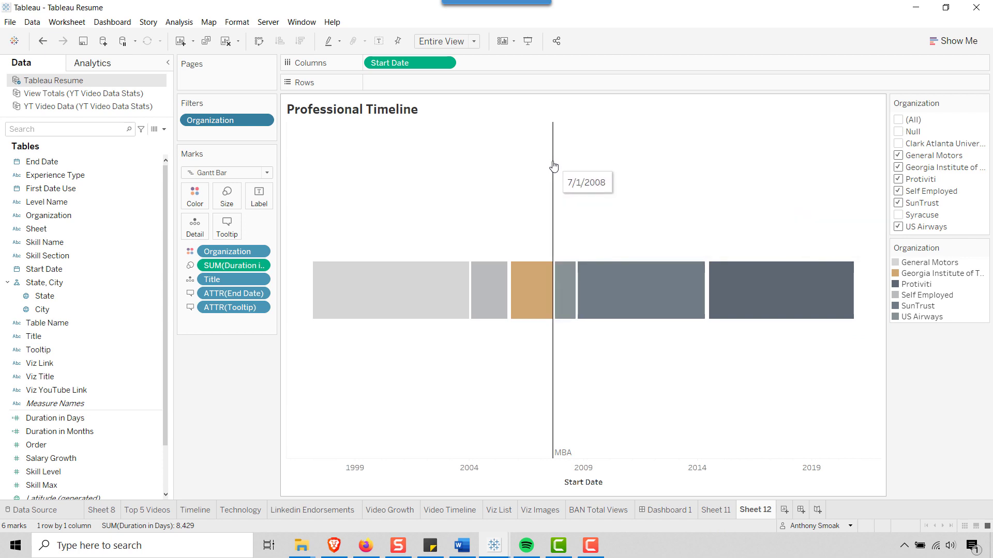
left_click(553, 443)
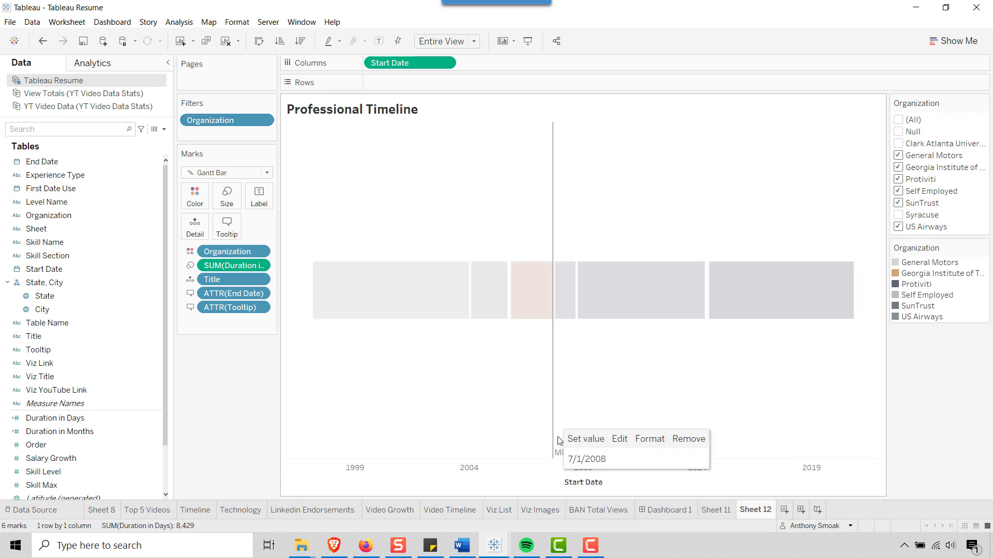
left_click(650, 439)
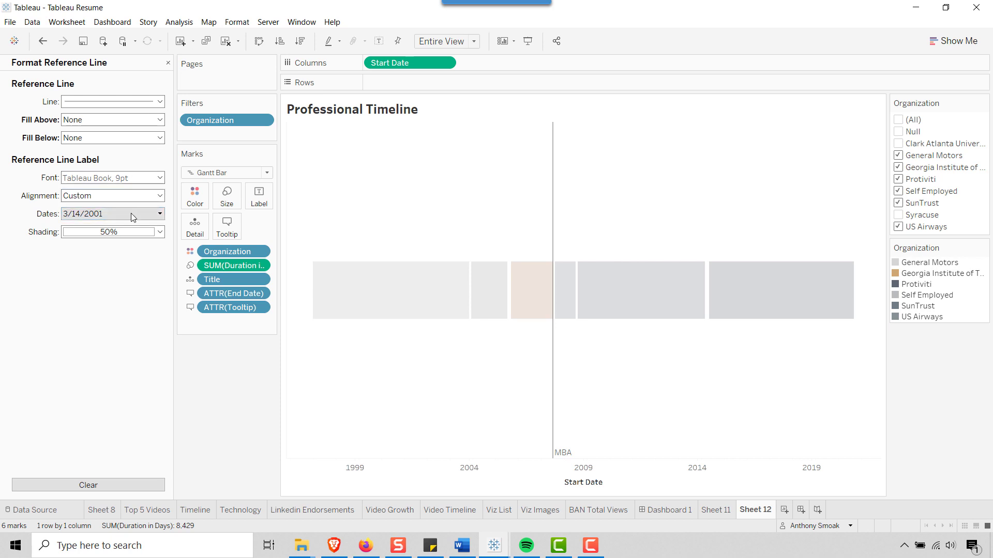
left_click(160, 232)
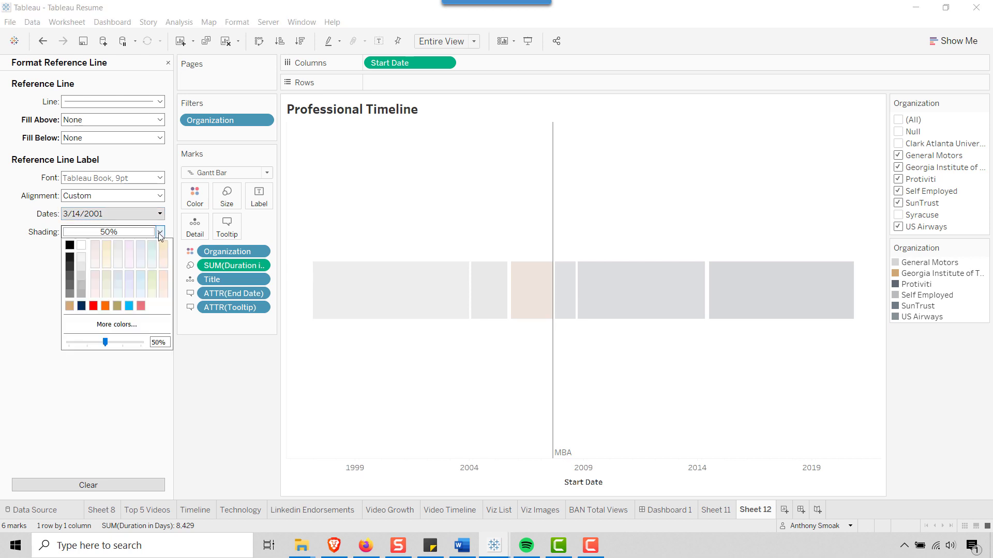
left_click(70, 307)
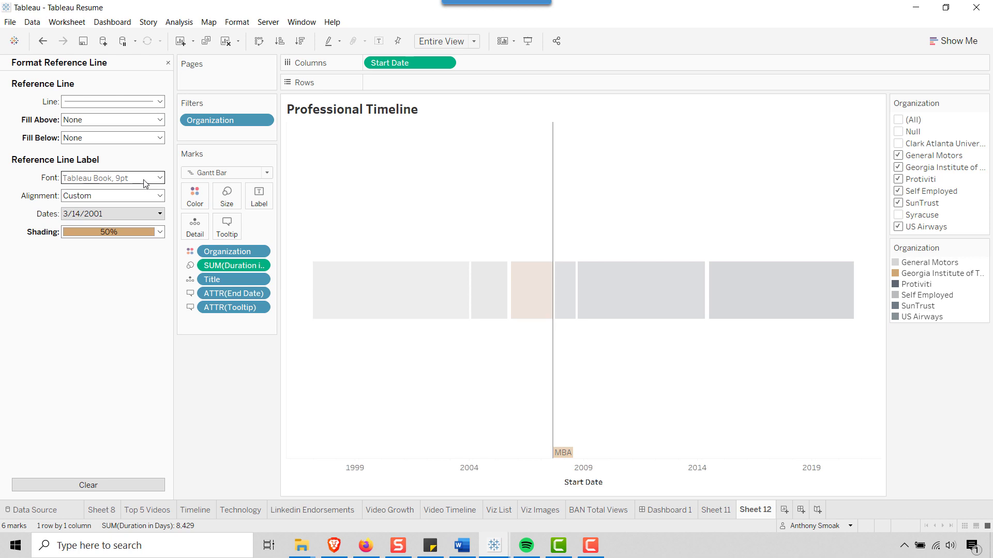
Align the MBA reference line label to the top vertically and to the right horizontally
left_click(160, 197)
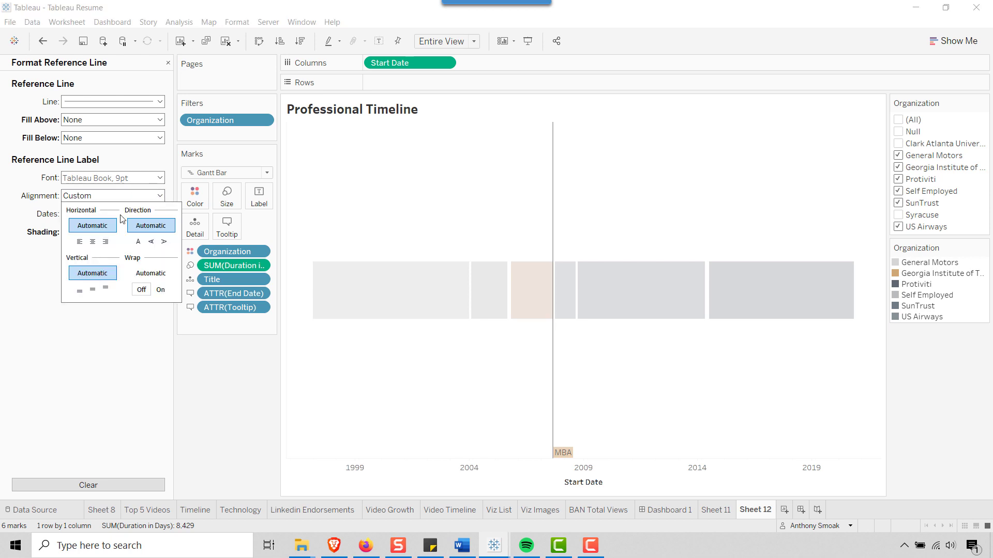
left_click(80, 242)
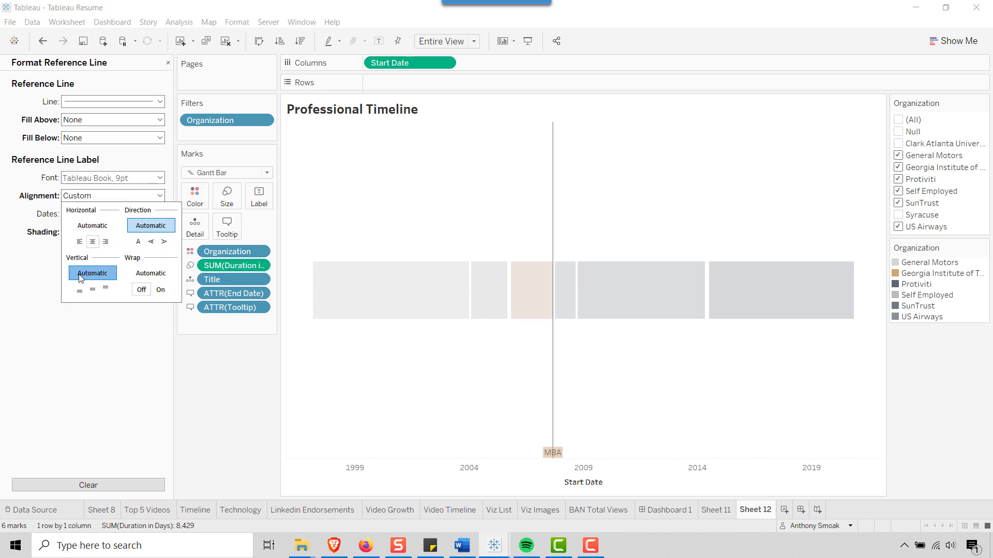
left_click(106, 289)
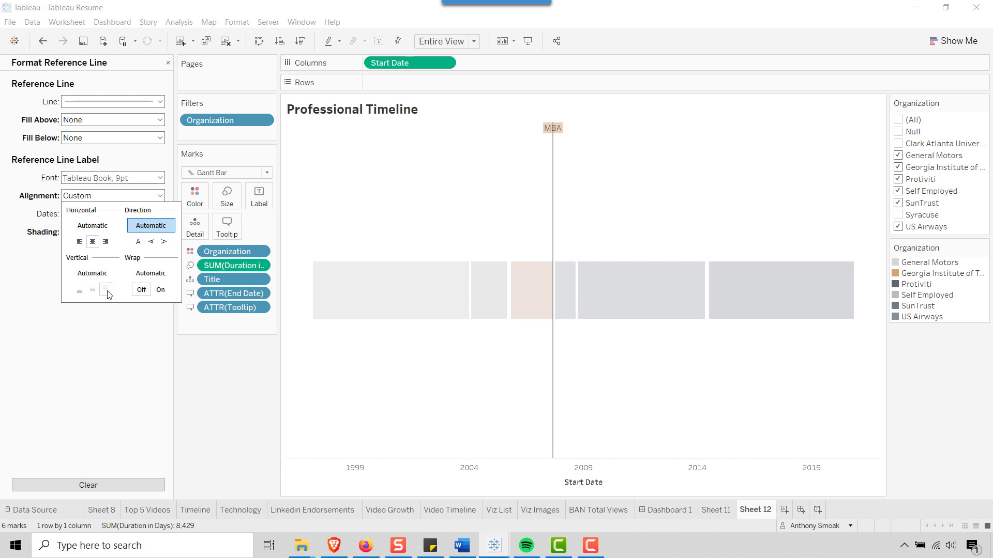
left_click(107, 242)
left_click(230, 380)
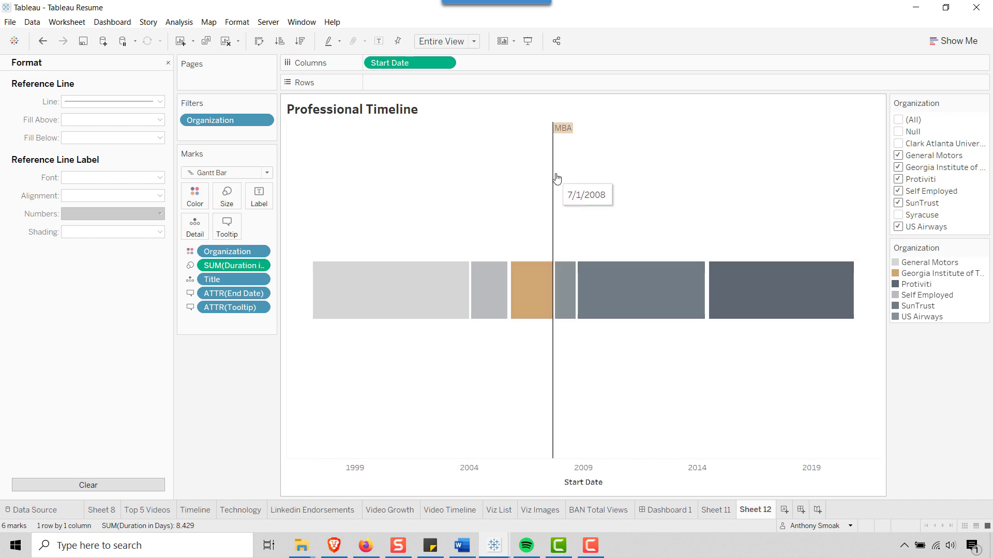
Examine the SunTrust and General Motors bar tooltips and compare the chart with the finished Timeline sheet
mouse_move(637, 274)
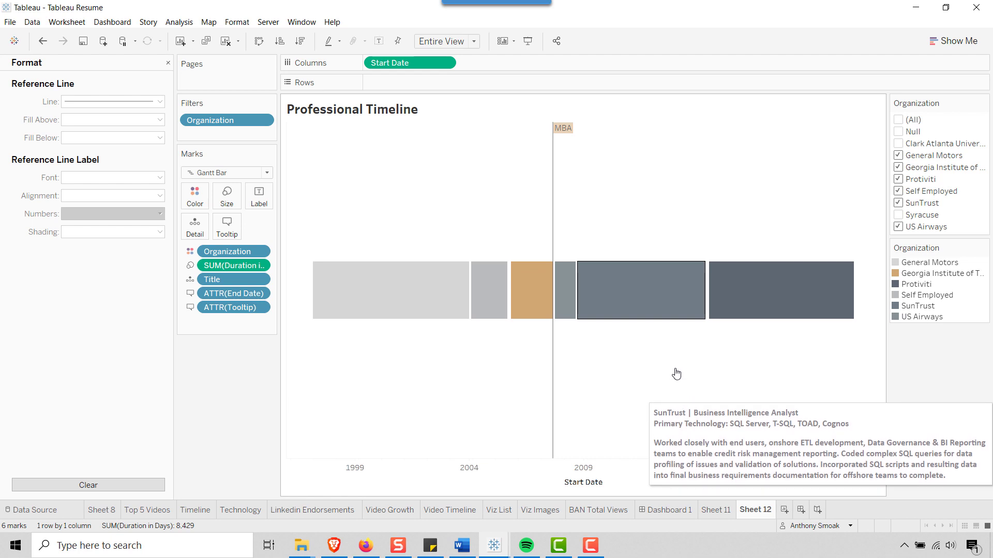
mouse_move(330, 386)
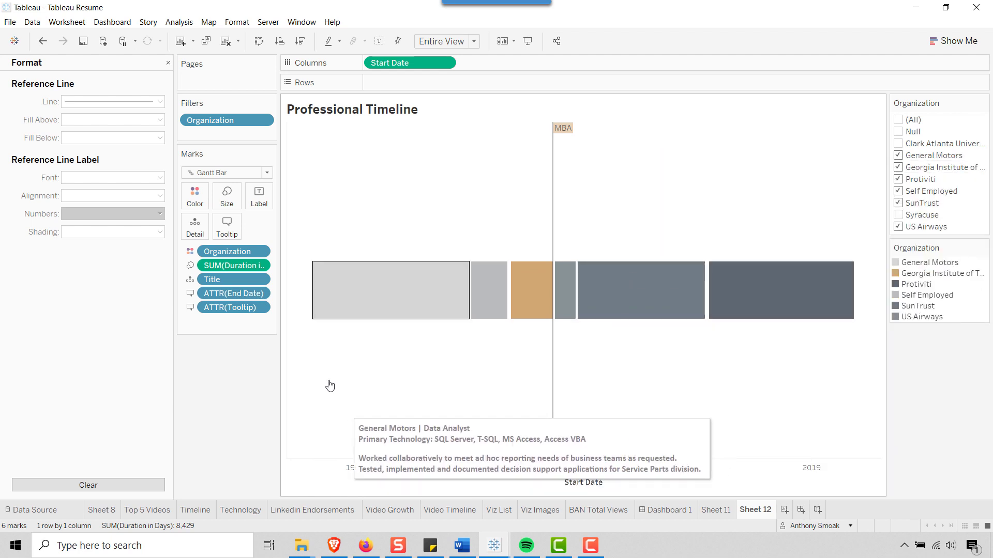
mouse_move(656, 258)
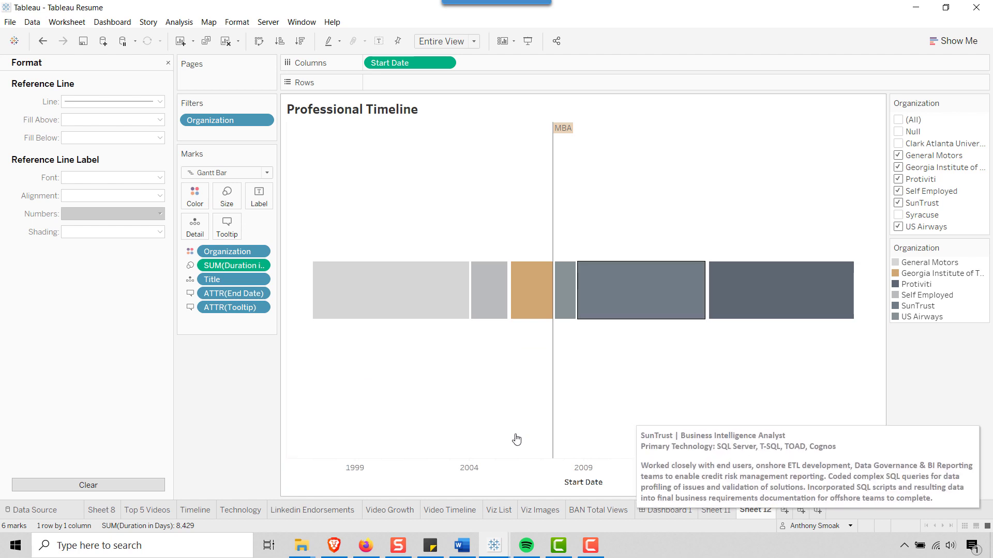
left_click(194, 511)
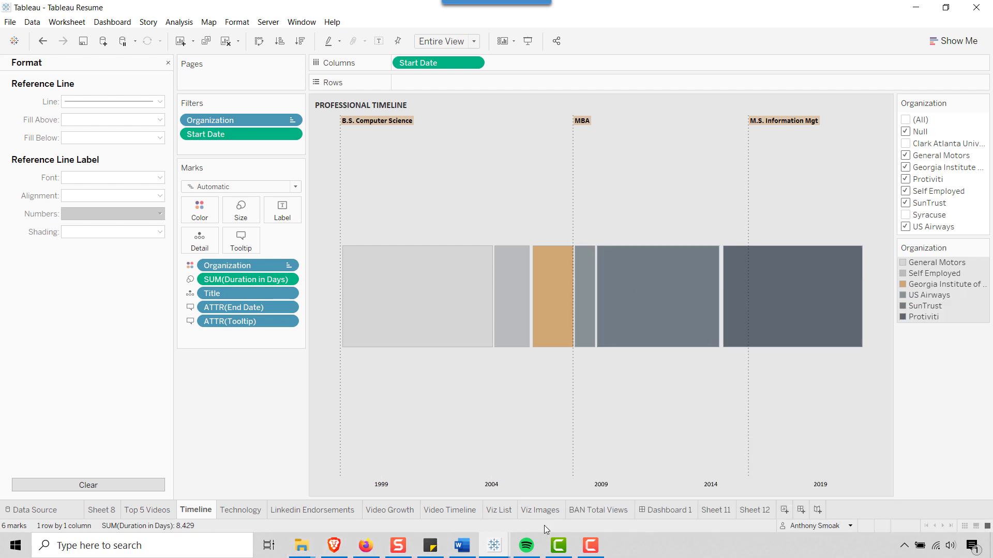
Open Dashboard 1 to examine the finished resume, its timeline tooltips and the university logos beside the degree labels
left_click(666, 511)
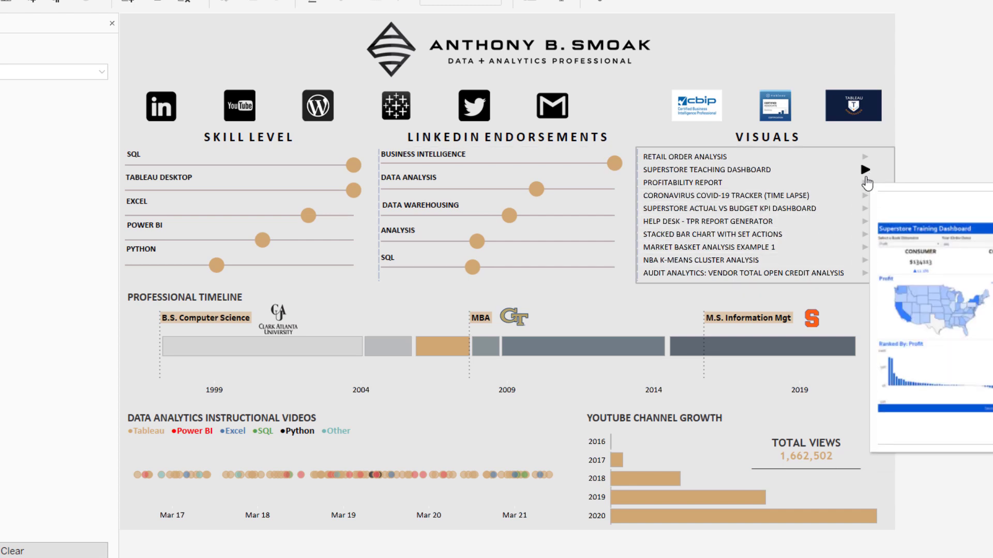
mouse_move(867, 200)
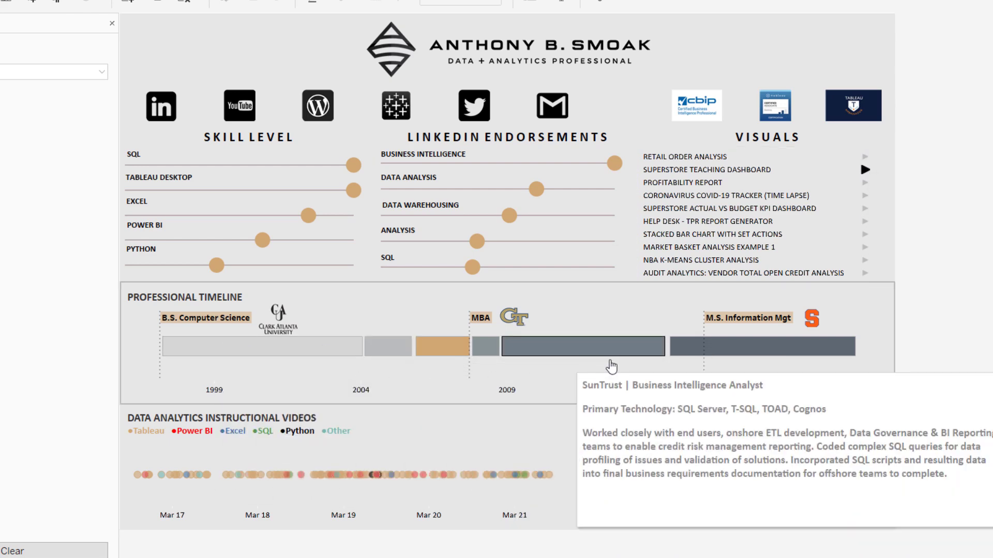
mouse_move(801, 378)
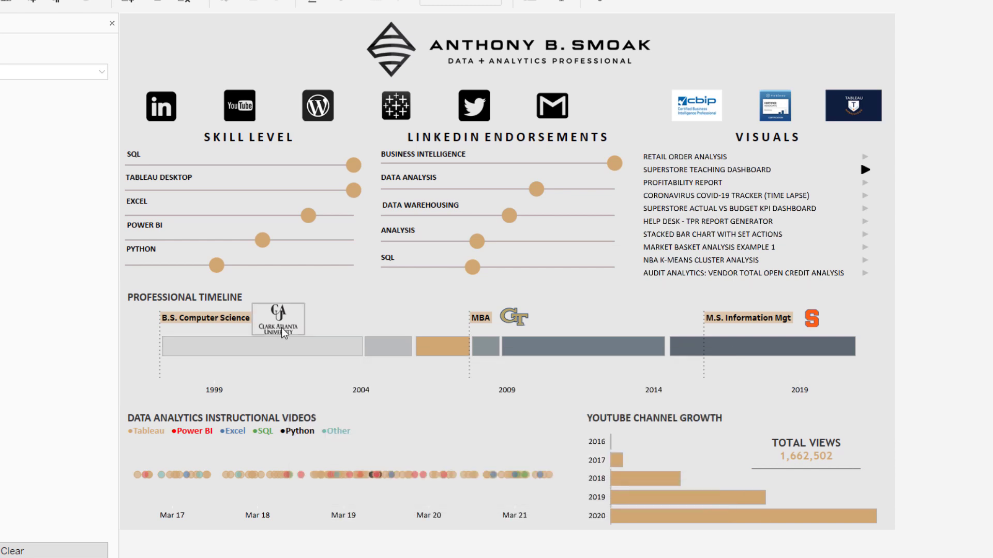
left_click(286, 327)
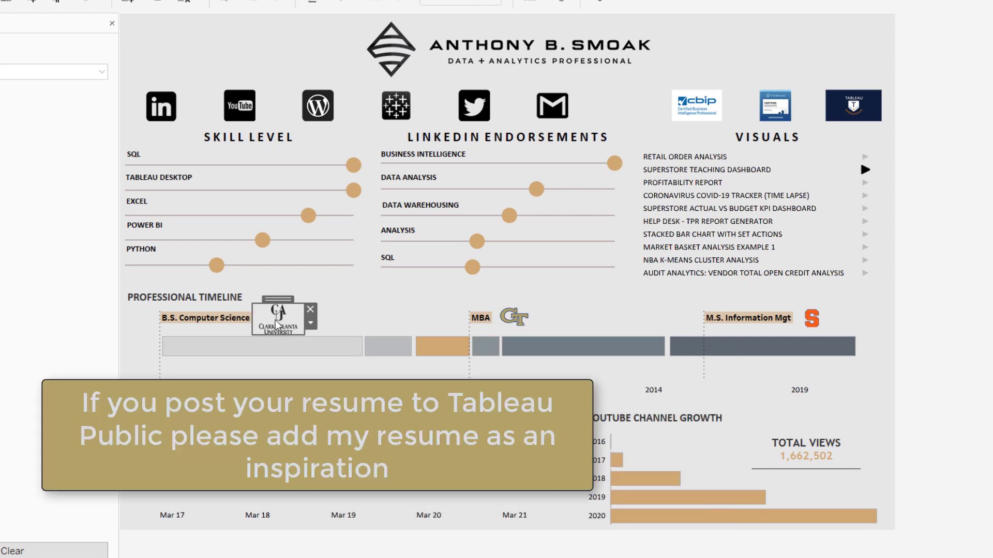
left_click(513, 317)
left_click(811, 318)
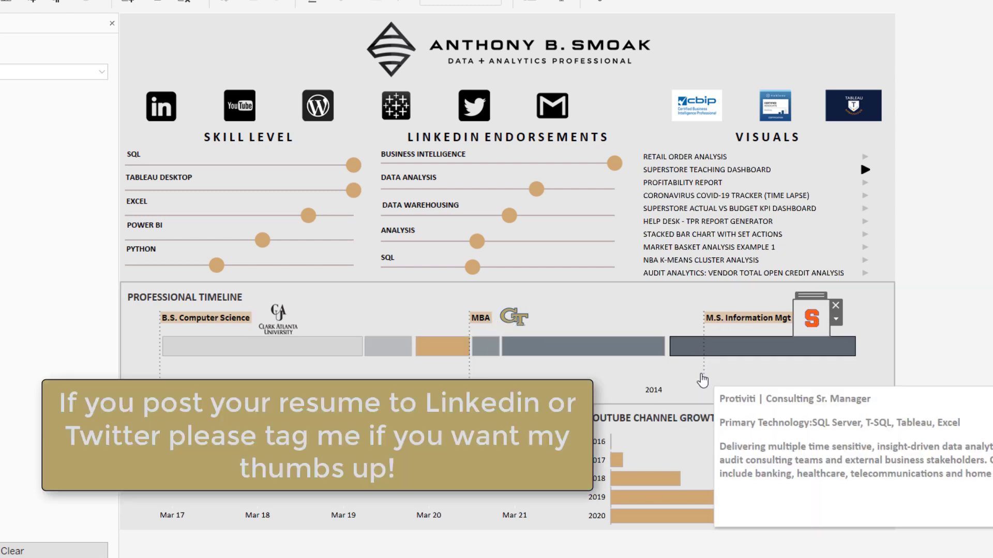
key("Escape")
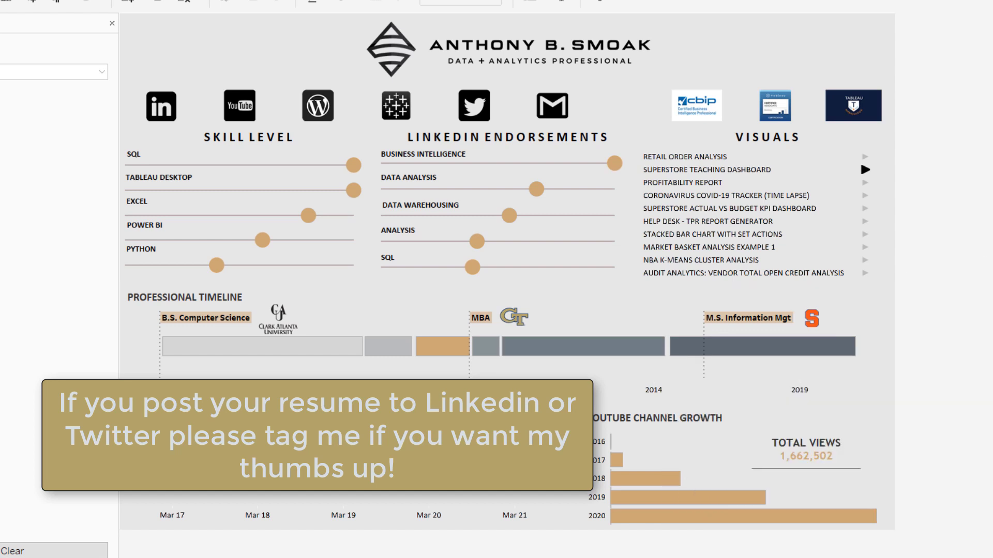